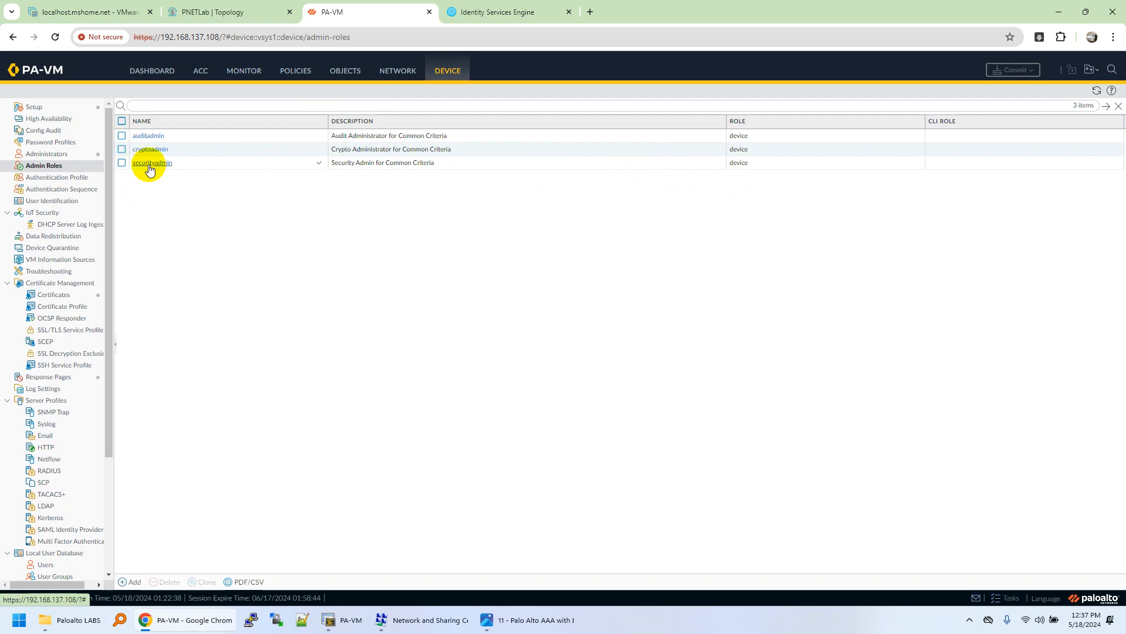
# Step: Start adding a new admin role profile from the Admin Roles page
pyautogui.click(134, 582)
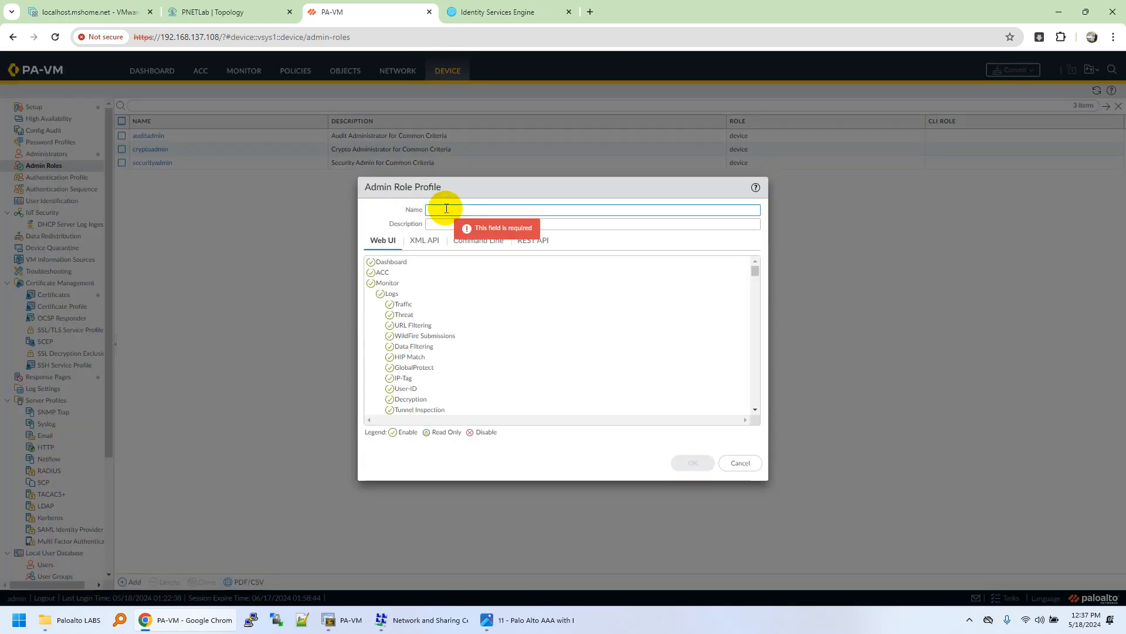
# Step: Name the new admin role 'support'
pyautogui.write('support')
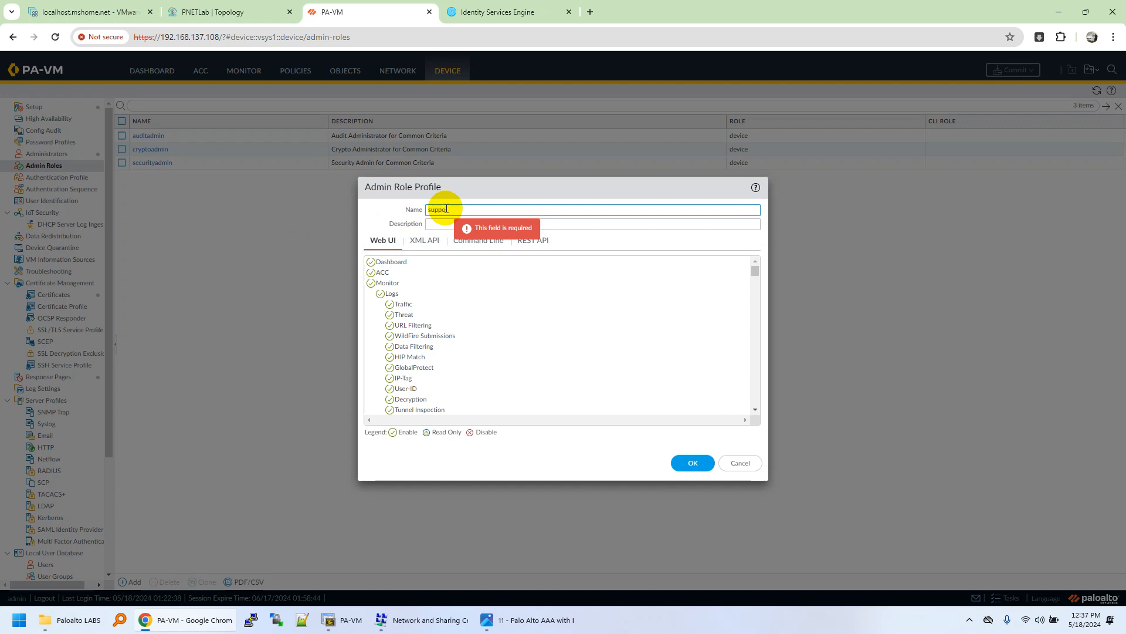
pyautogui.click(372, 264)
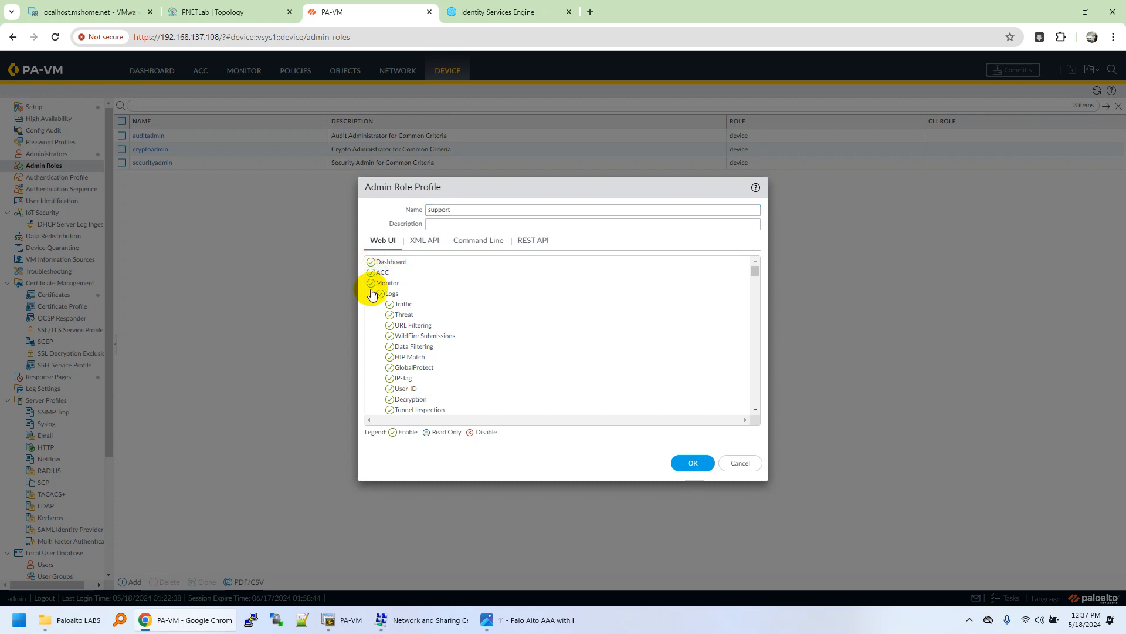
pyautogui.scroll(-3, 367, 320)
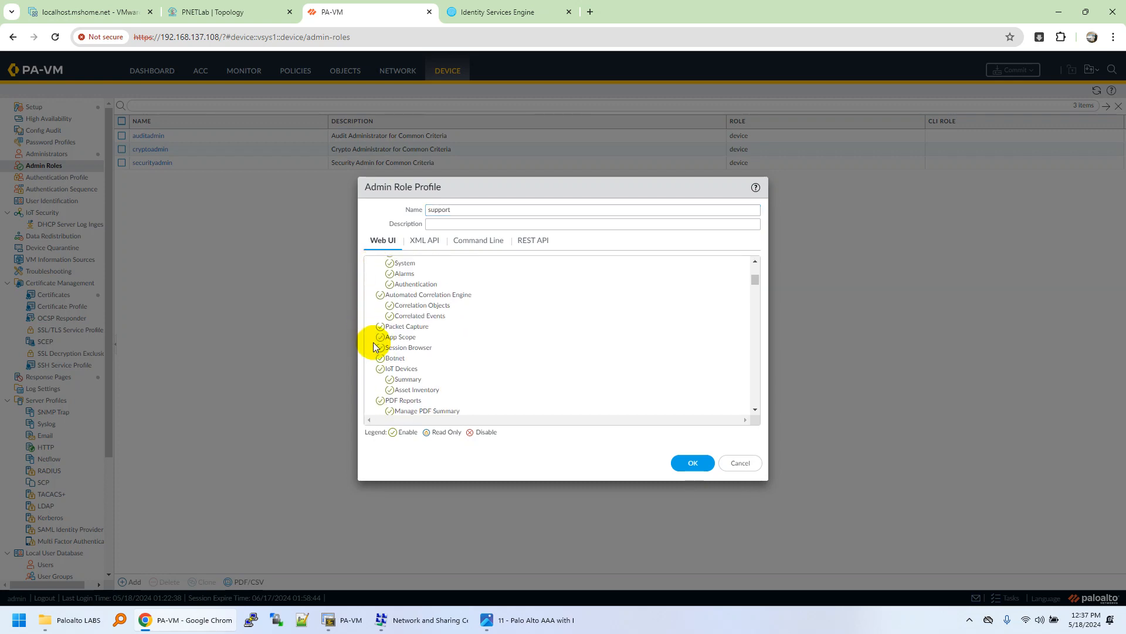
pyautogui.scroll(4, 375, 346)
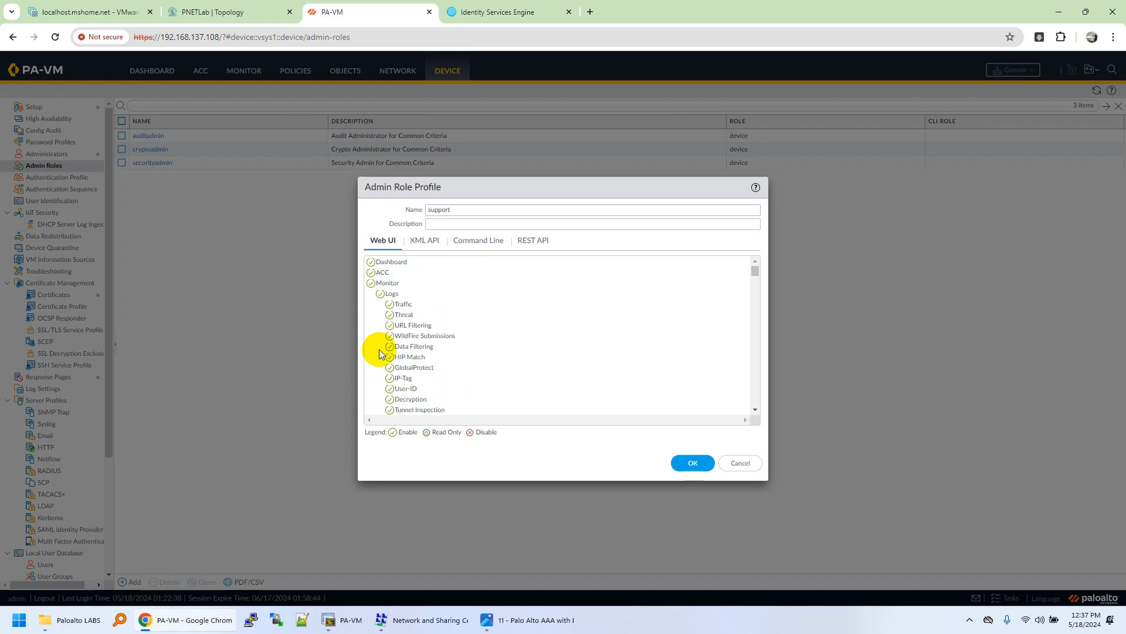
pyautogui.scroll(-5, 380, 352)
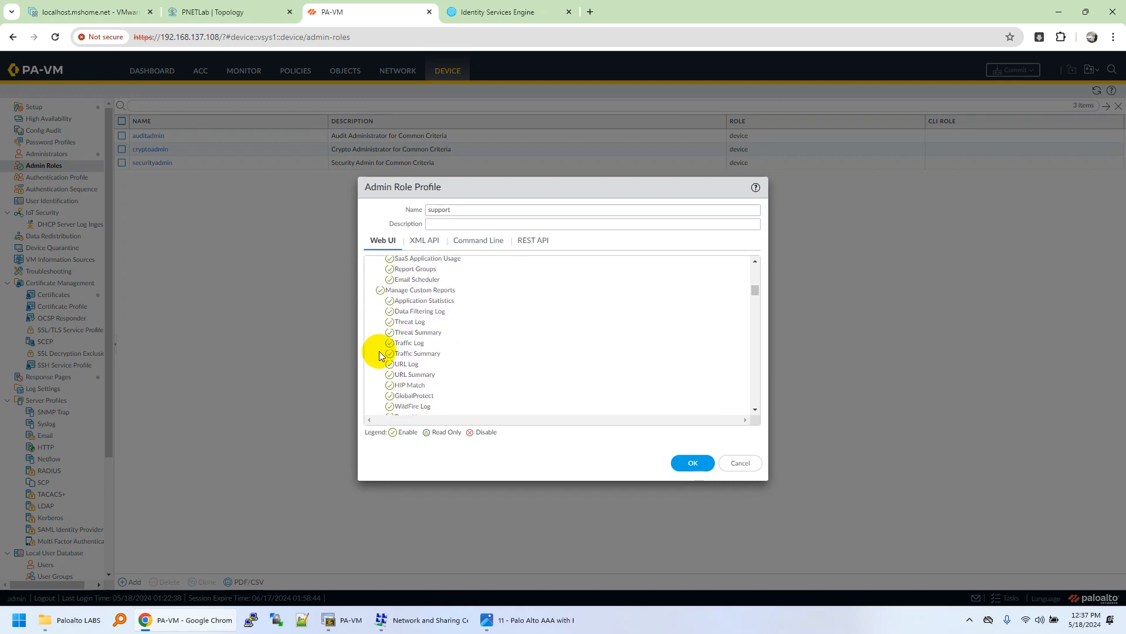
pyautogui.scroll(-3, 379, 356)
# Step: Disable Web UI access for Policies, Objects, Network, Device, Operations, Privacy, Validate, Save, Commit, Tasks and Global
pyautogui.click(371, 368)
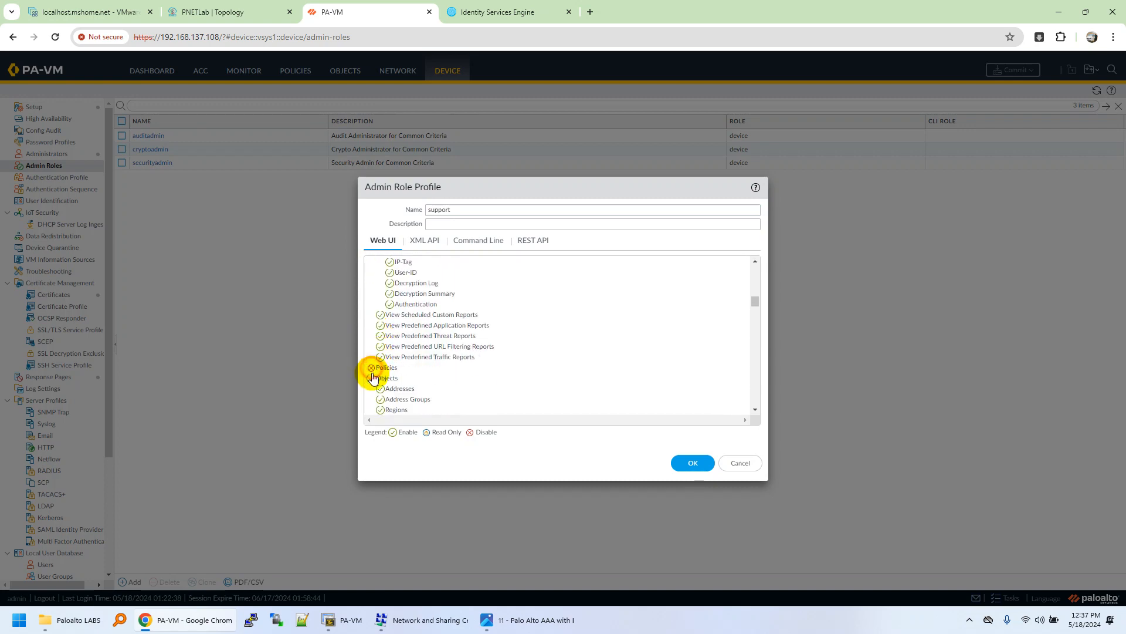
pyautogui.click(372, 379)
pyautogui.scroll(-2, 372, 352)
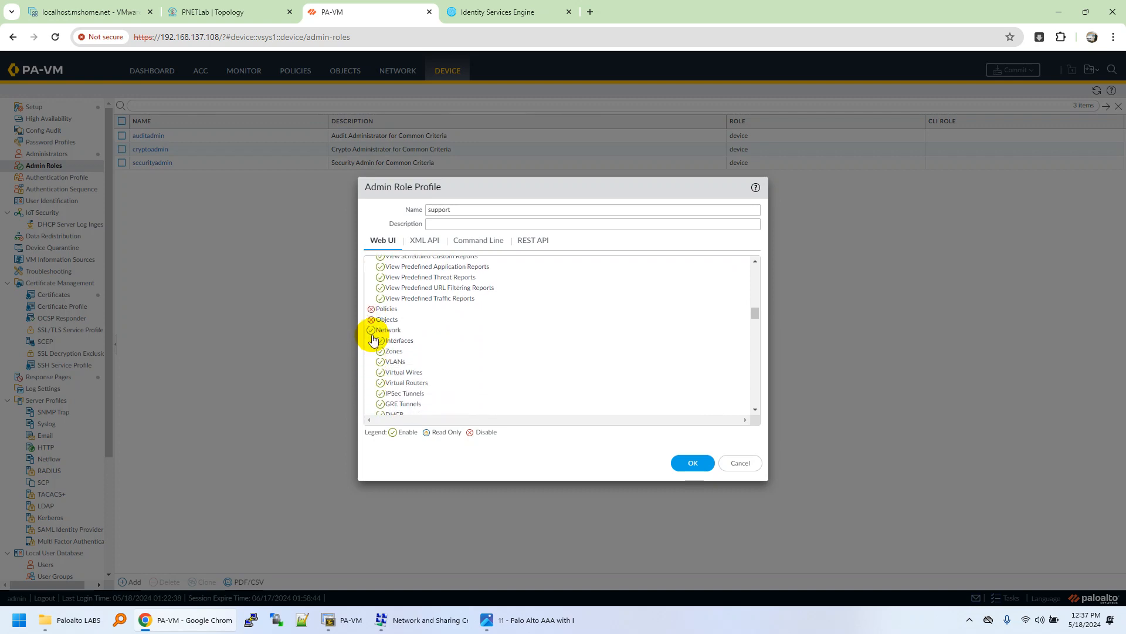
pyautogui.click(371, 329)
pyautogui.click(370, 340)
pyautogui.click(371, 351)
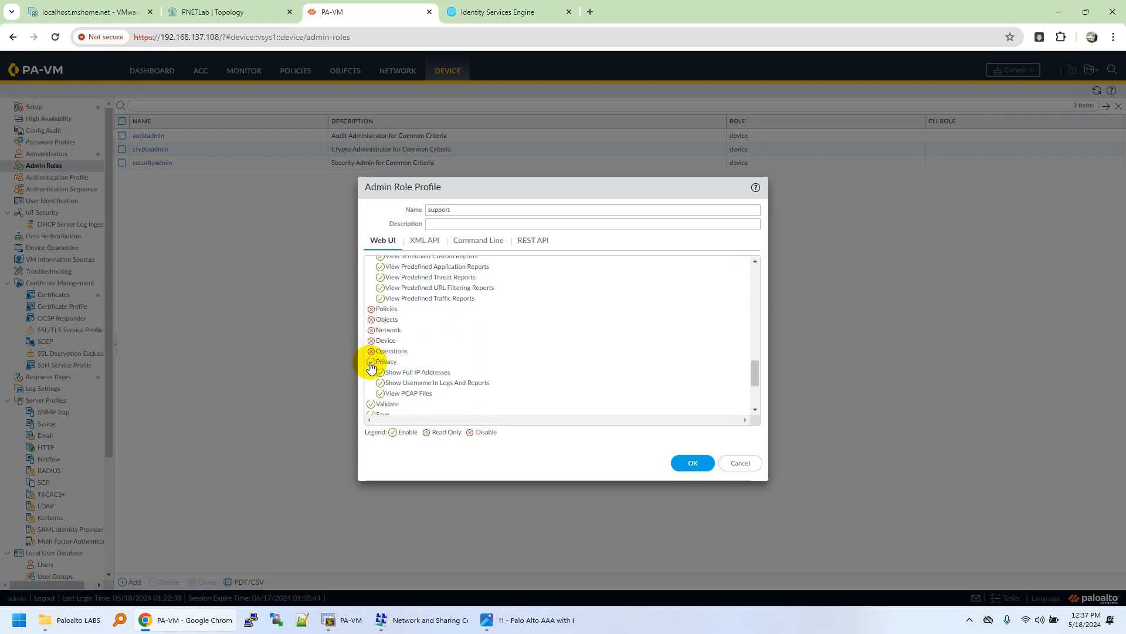
pyautogui.click(371, 362)
pyautogui.click(371, 372)
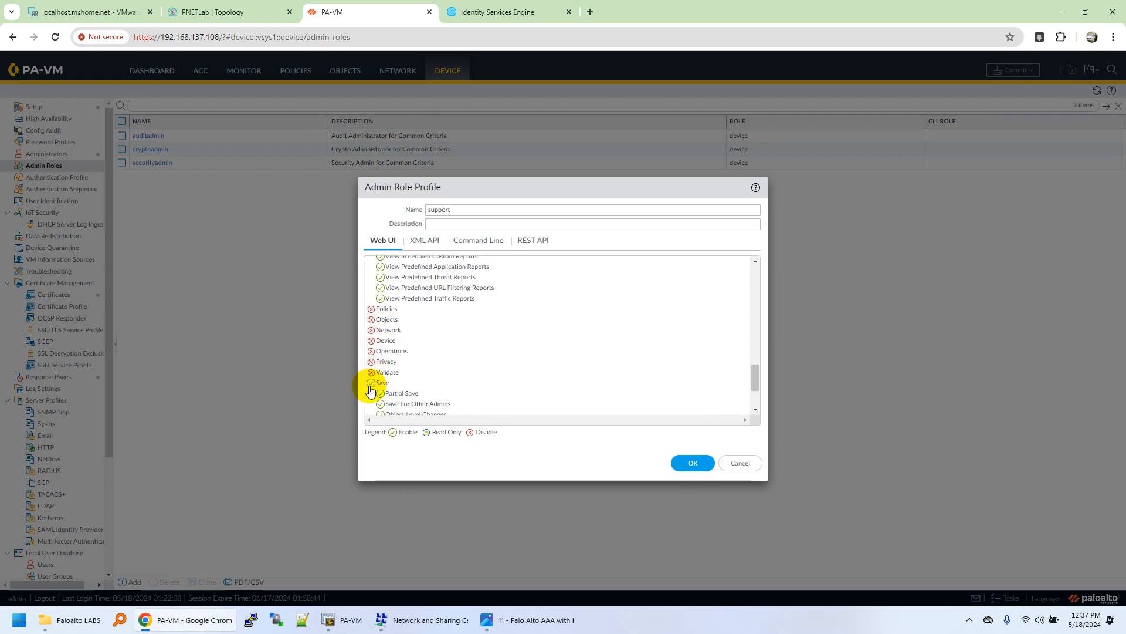
pyautogui.click(371, 383)
pyautogui.click(371, 392)
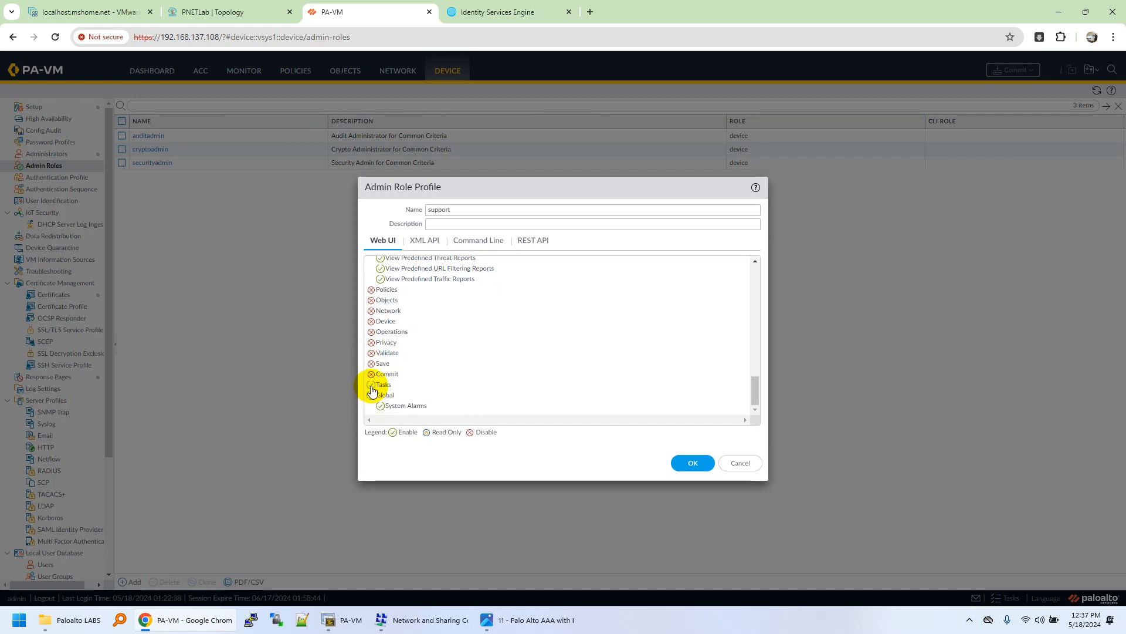
pyautogui.click(371, 386)
pyautogui.click(371, 394)
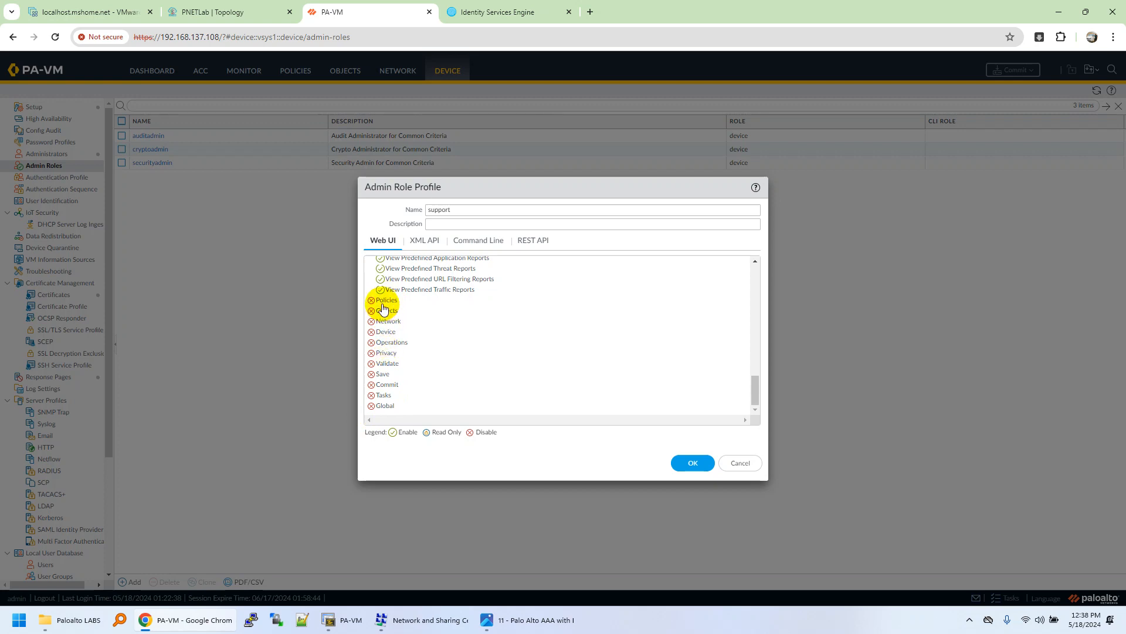
# Step: Review the XML API, command line and REST API permissions, then save the support role
pyautogui.scroll(6, 381, 376)
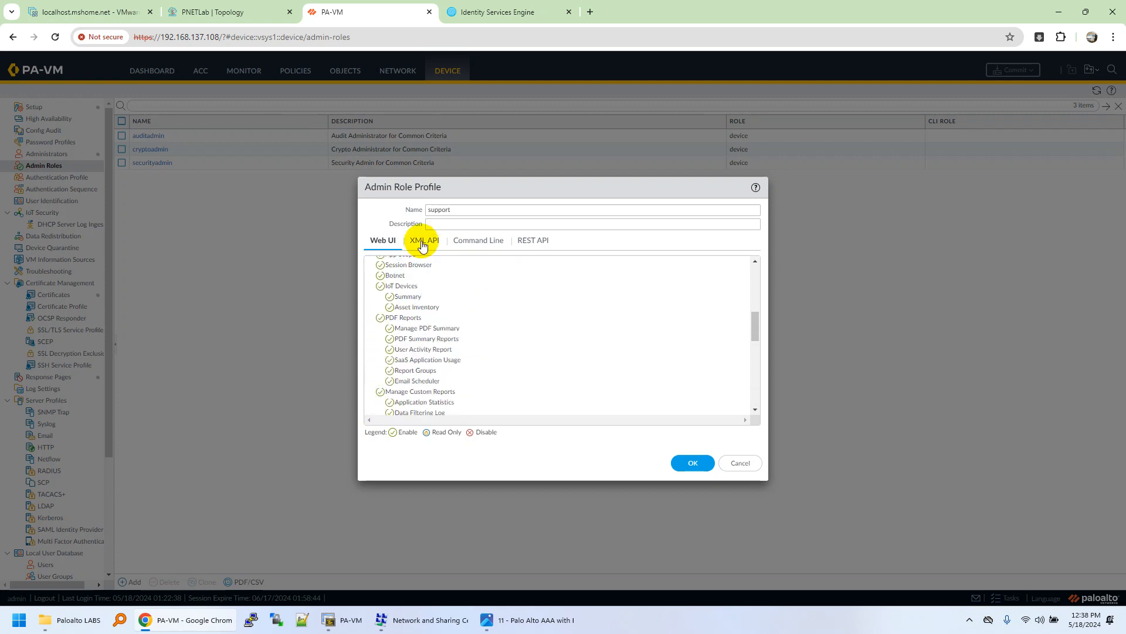
pyautogui.moveTo(455, 210); pyautogui.dragTo(403, 222)
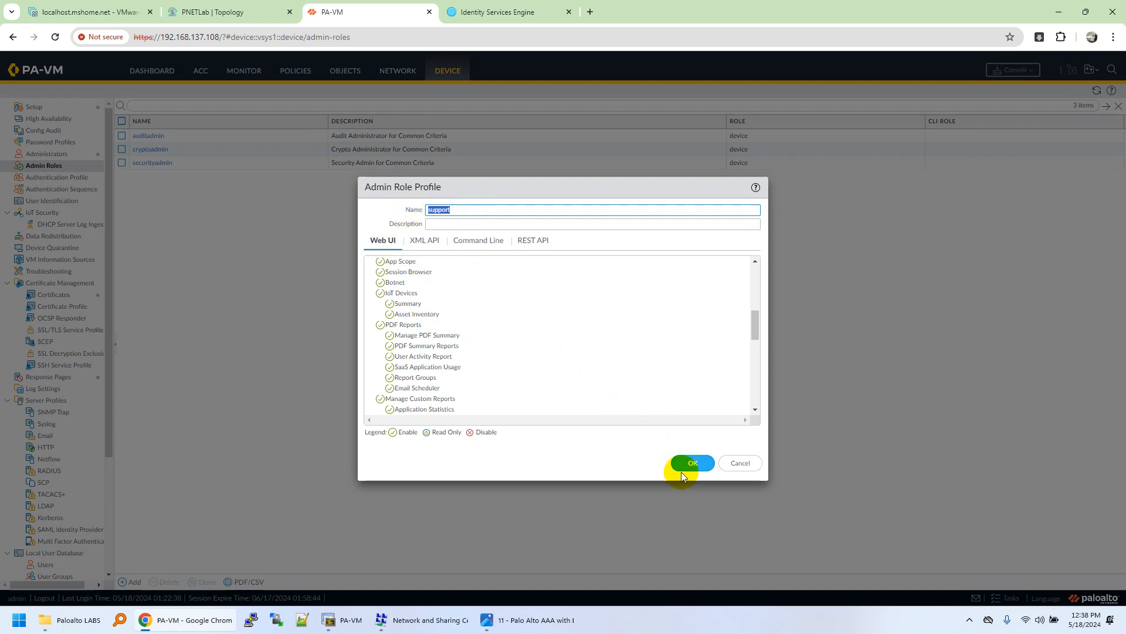
pyautogui.click(426, 241)
pyautogui.click(467, 240)
pyautogui.click(522, 245)
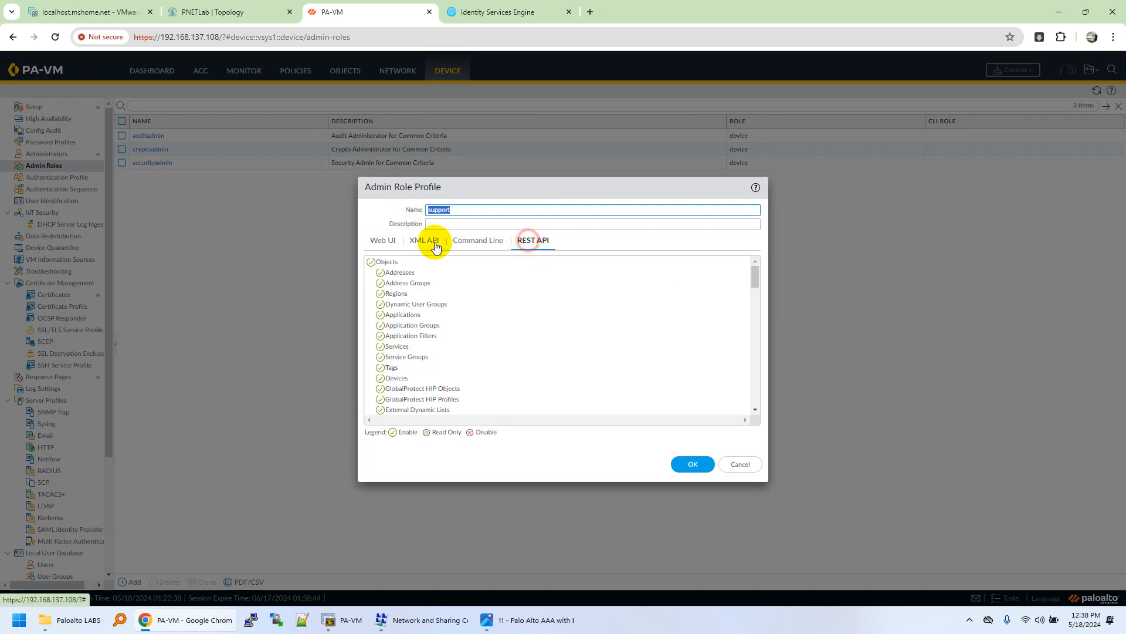
pyautogui.click(384, 241)
pyautogui.scroll(10, 397, 312)
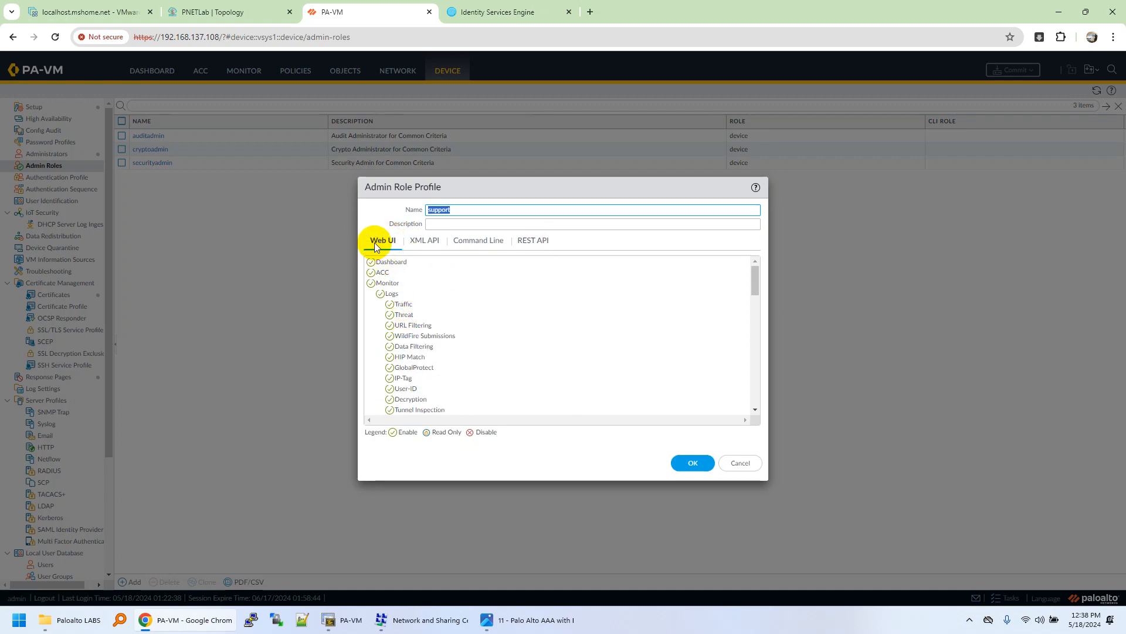
pyautogui.click(693, 463)
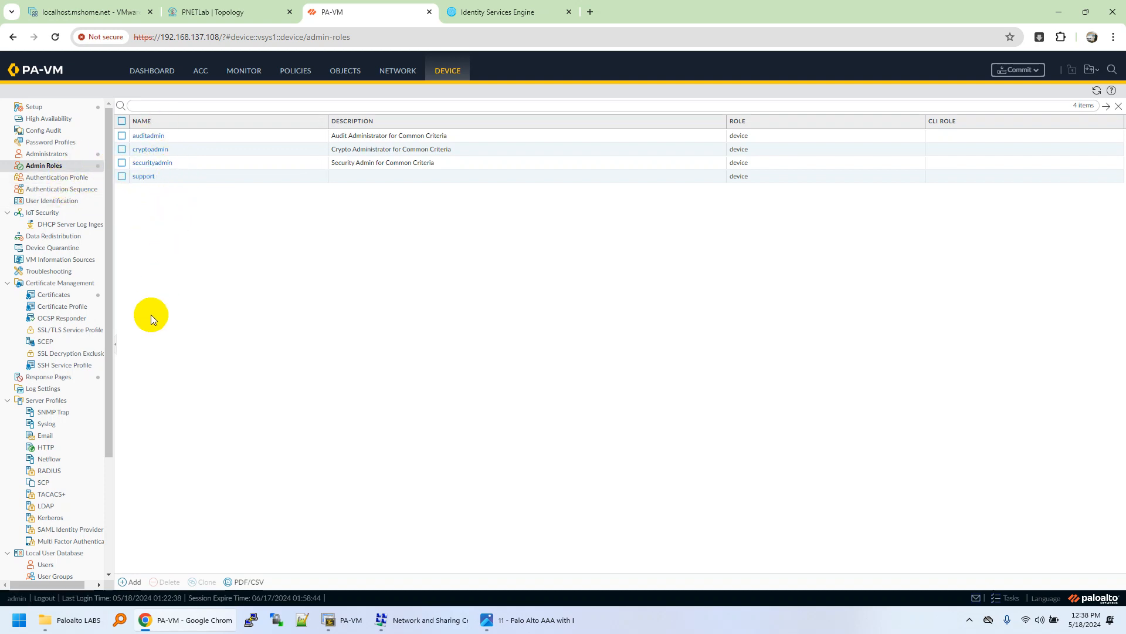
# Step: Open the TACACS+ list under Server Profiles in the Device tree
pyautogui.click(59, 494)
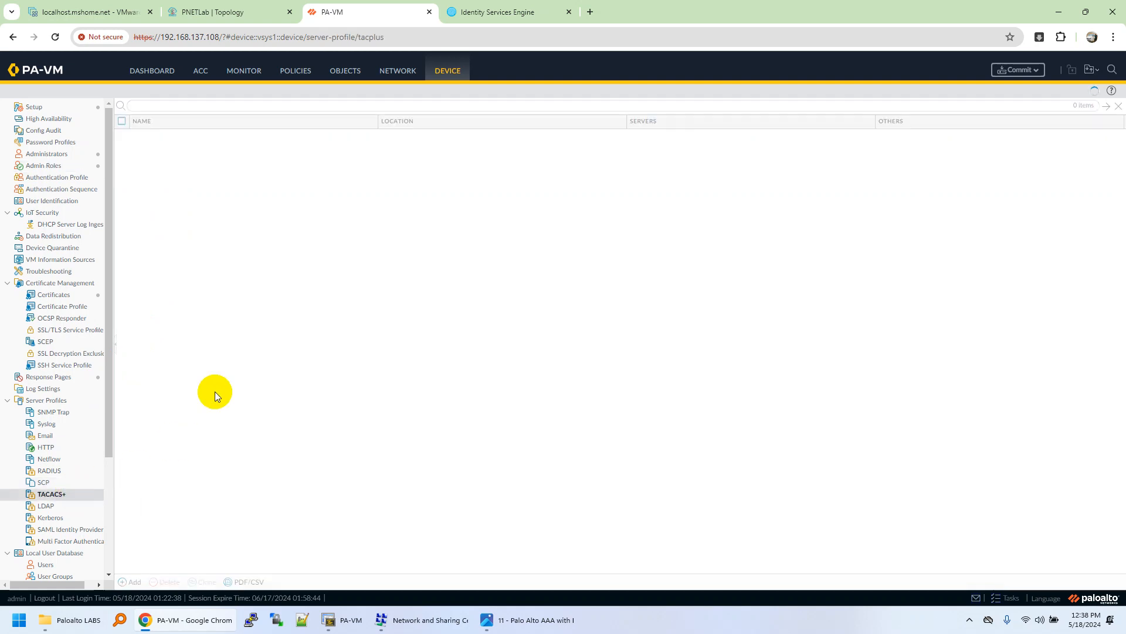
# Step: Create a TACACS+ server profile named ISE-AA using PAP authentication
pyautogui.click(130, 581)
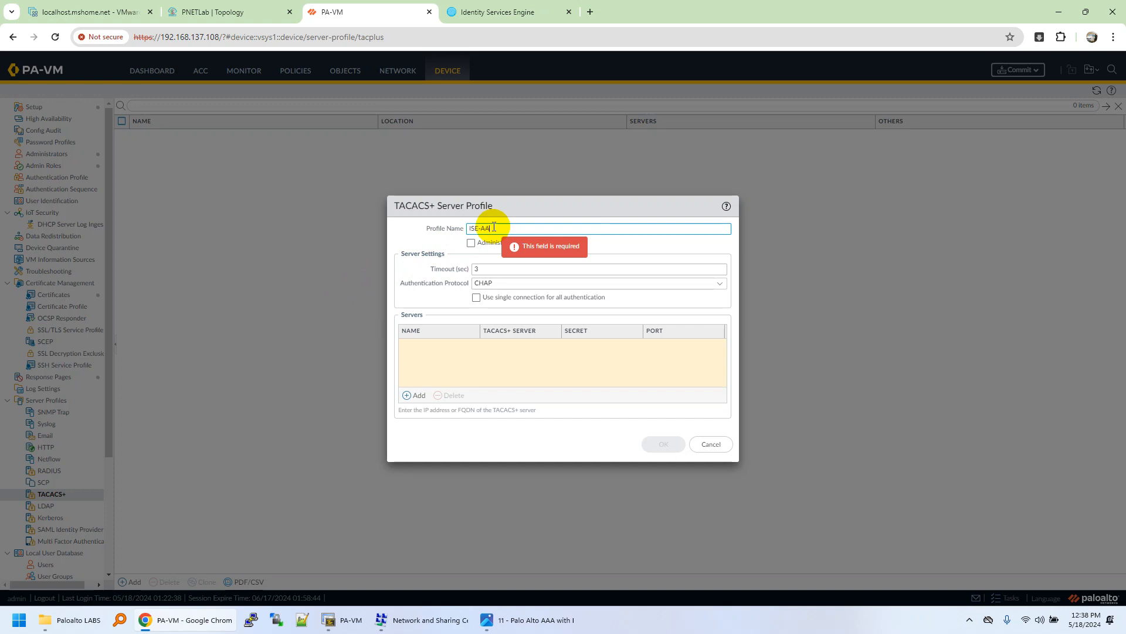
pyautogui.write('ISE-AA')
pyautogui.click(719, 284)
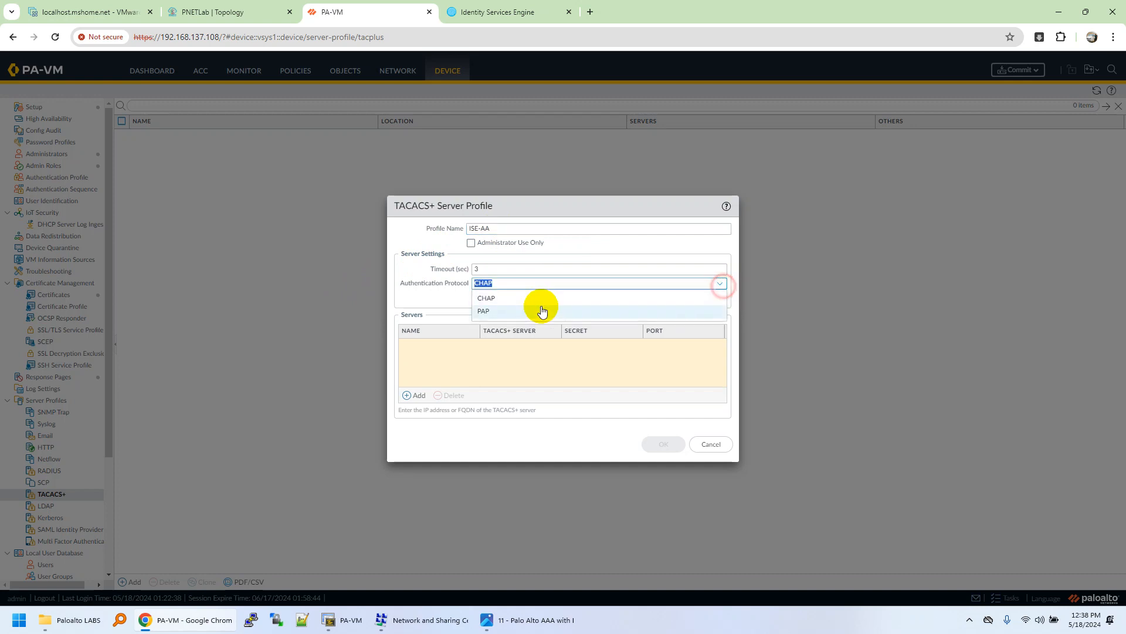
pyautogui.click(514, 312)
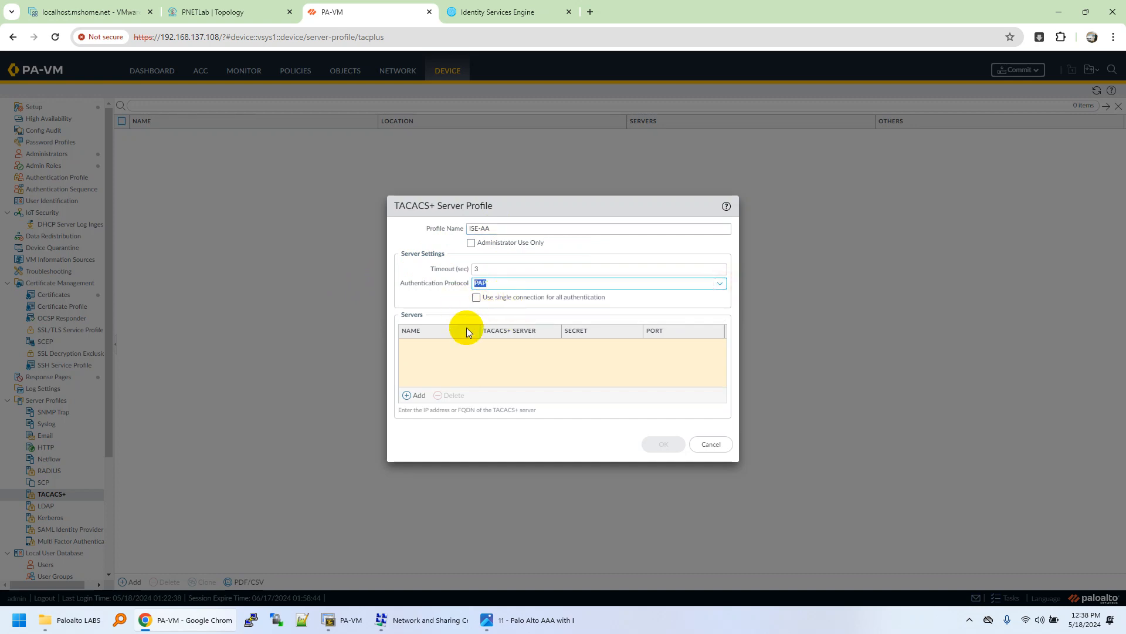
# Step: Add server Cisco-ISE at 192.168.137.20 with its shared secret and save the profile
pyautogui.click(414, 396)
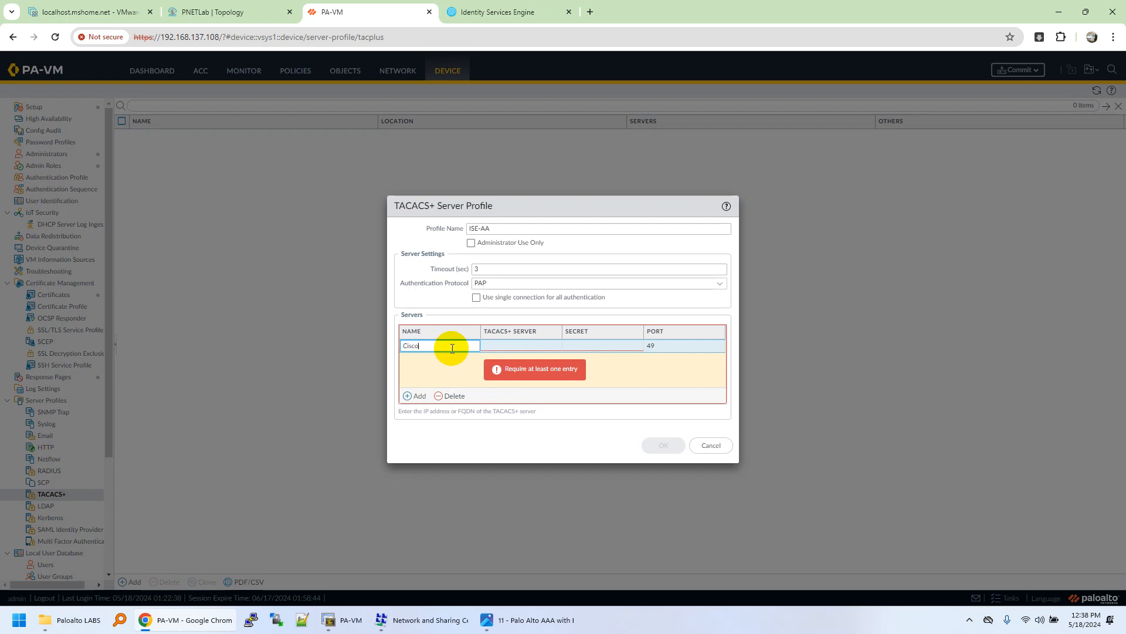
pyautogui.click(522, 346)
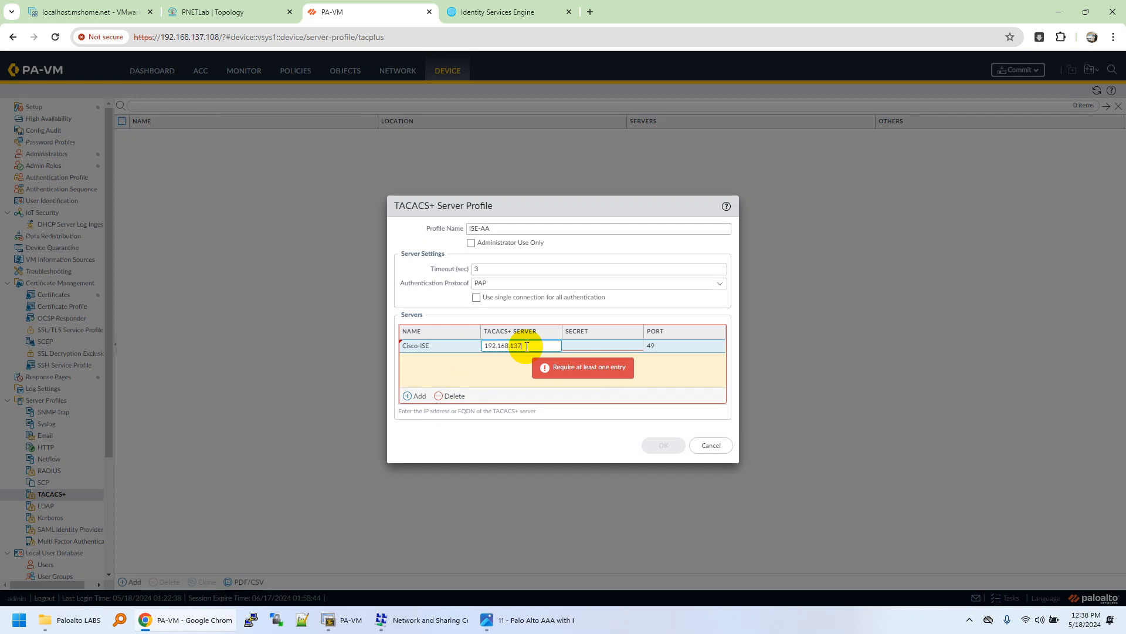
pyautogui.click(607, 347)
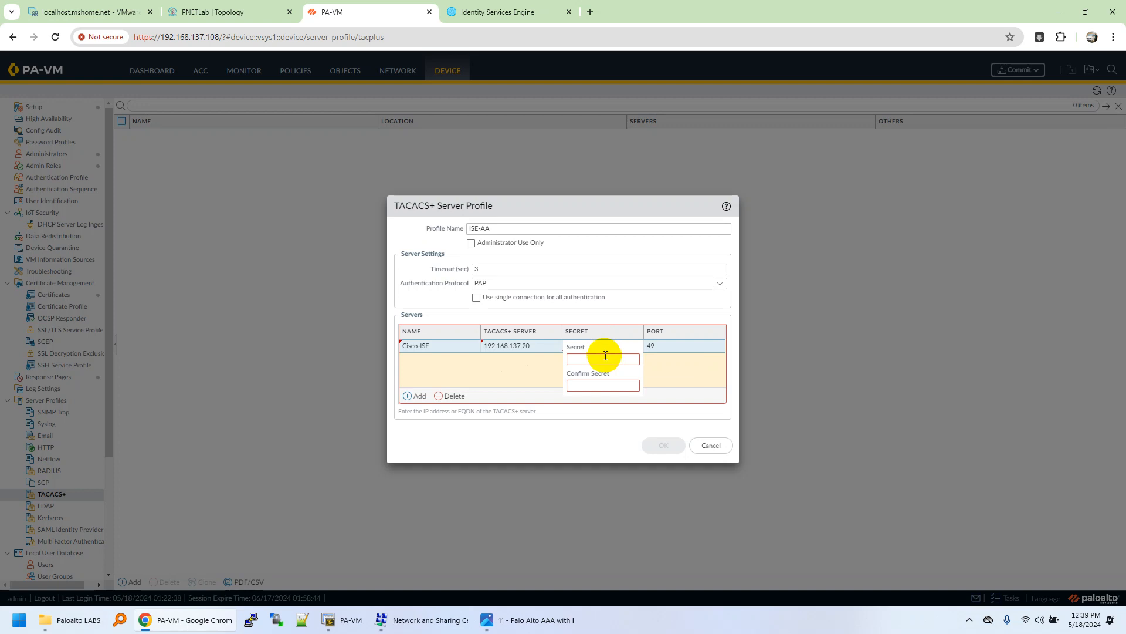
pyautogui.click(606, 356)
pyautogui.write('•')
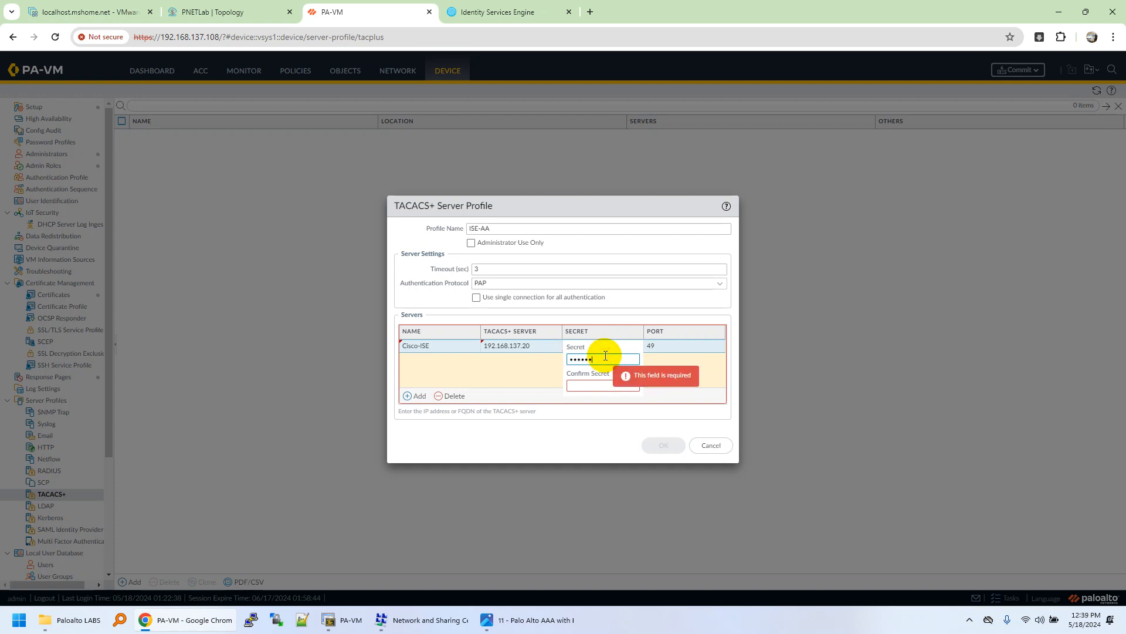
pyautogui.press('Tab')
pyautogui.click(487, 371)
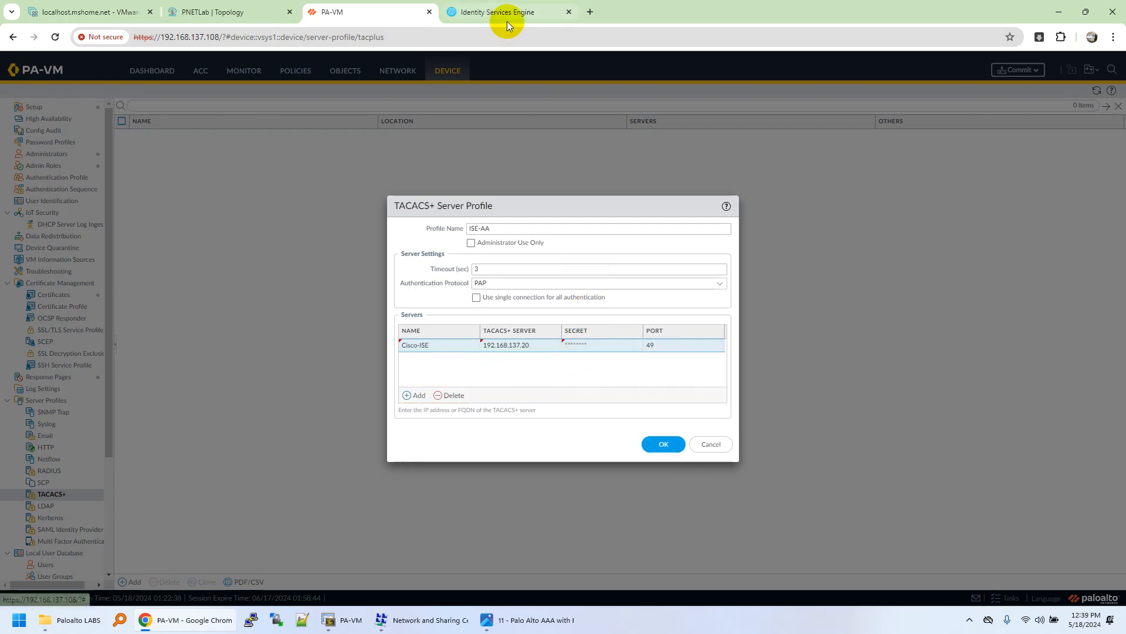
pyautogui.moveTo(508, 18)
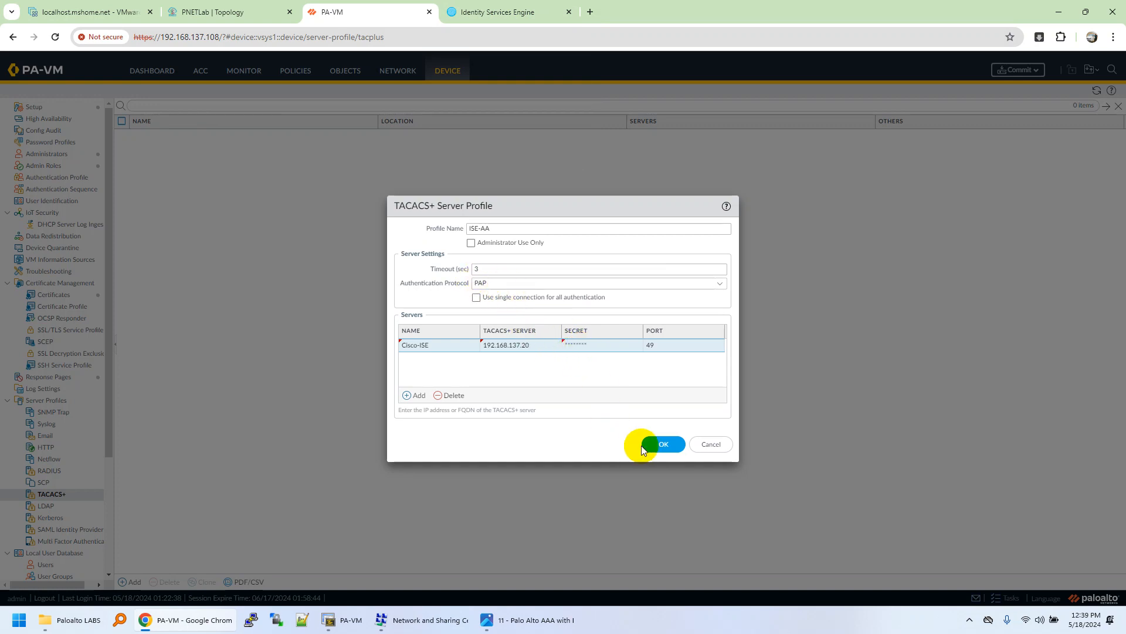
pyautogui.click(660, 444)
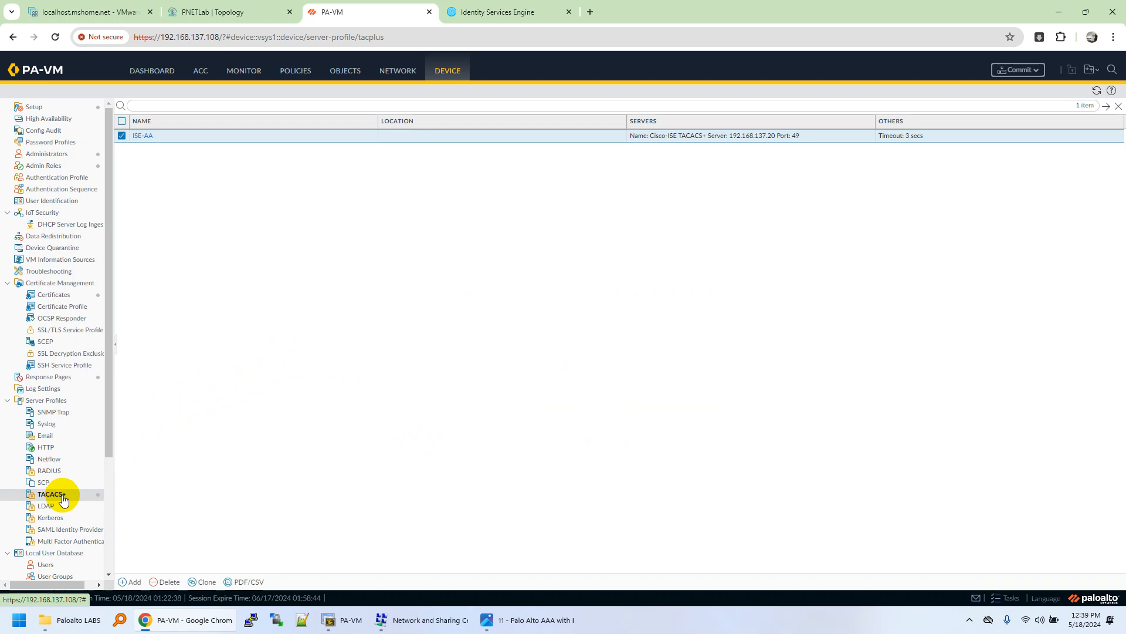
# Step: Create authentication profile Cisco-AAA-AUTH of type TACACS+ using server profile ISE-AA
pyautogui.click(94, 179)
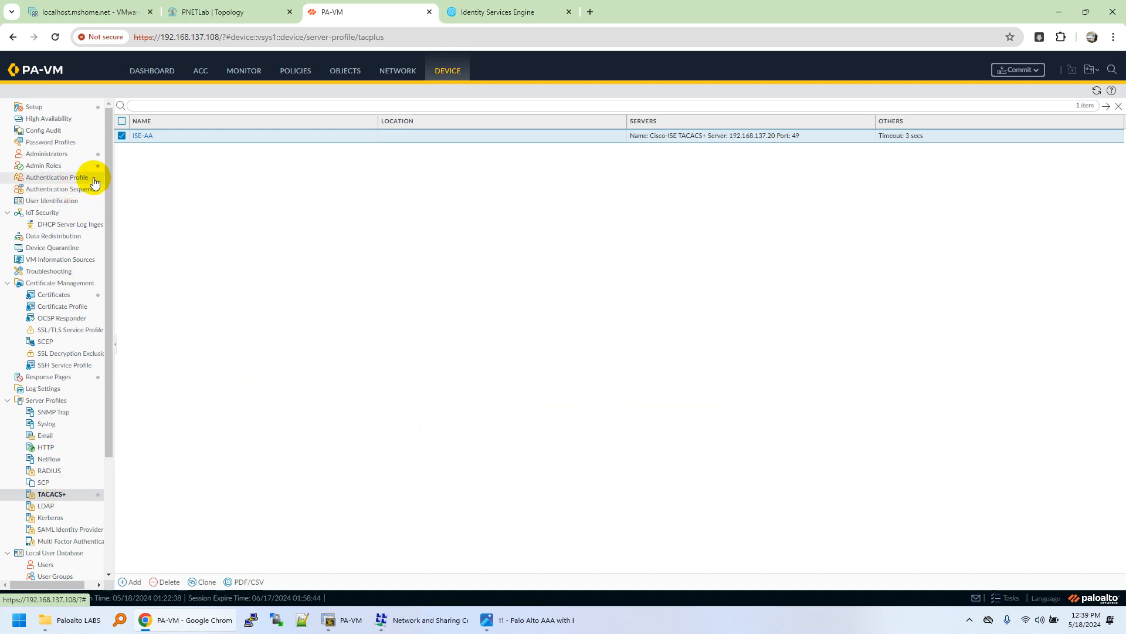
pyautogui.click(134, 581)
pyautogui.click(497, 260)
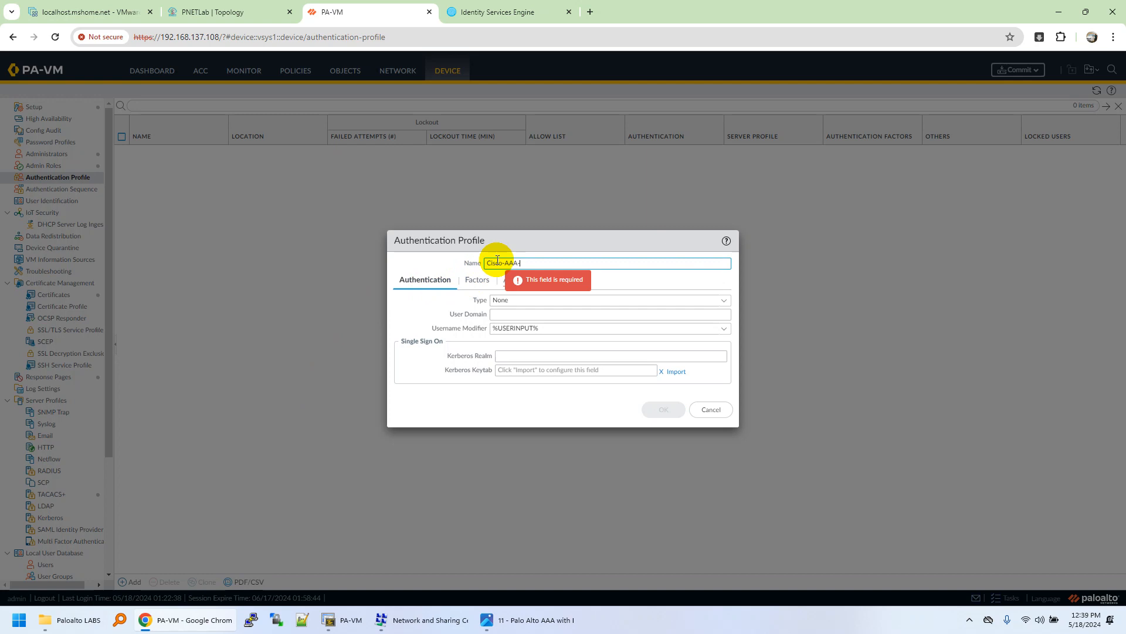
pyautogui.write('Cisco-AAA-AUTH')
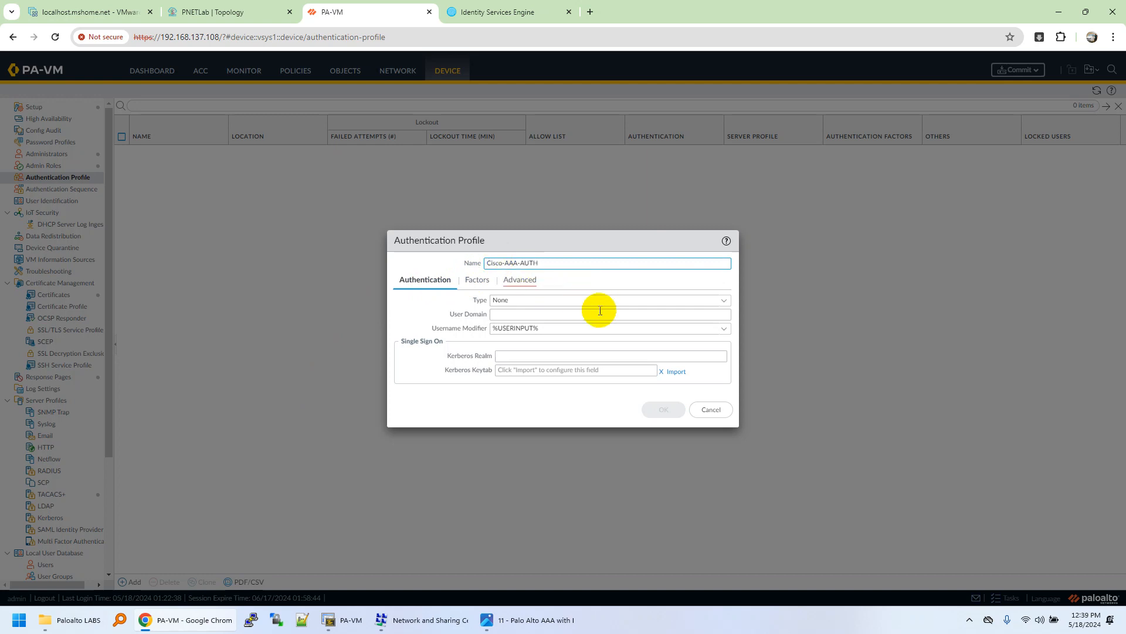
pyautogui.click(724, 300)
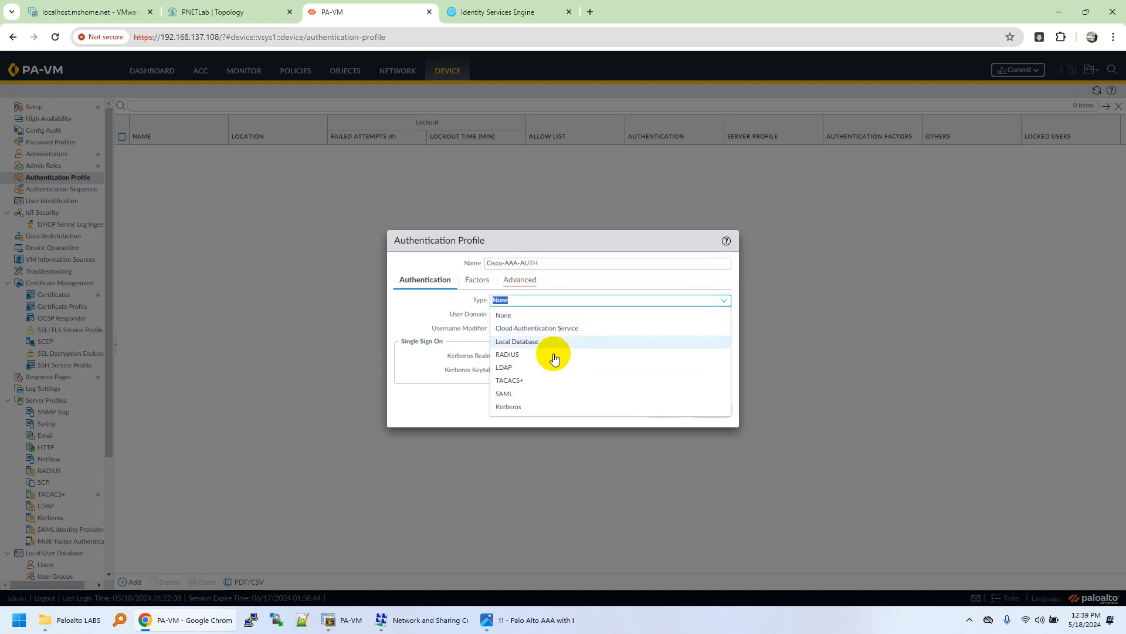
pyautogui.click(541, 382)
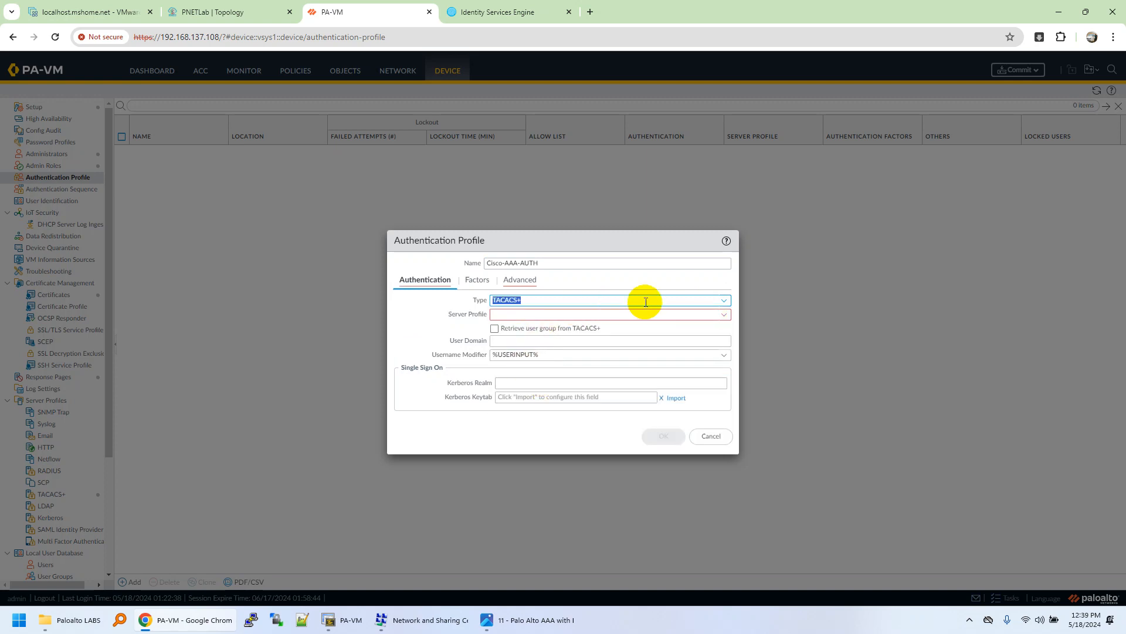
pyautogui.click(724, 314)
pyautogui.click(510, 330)
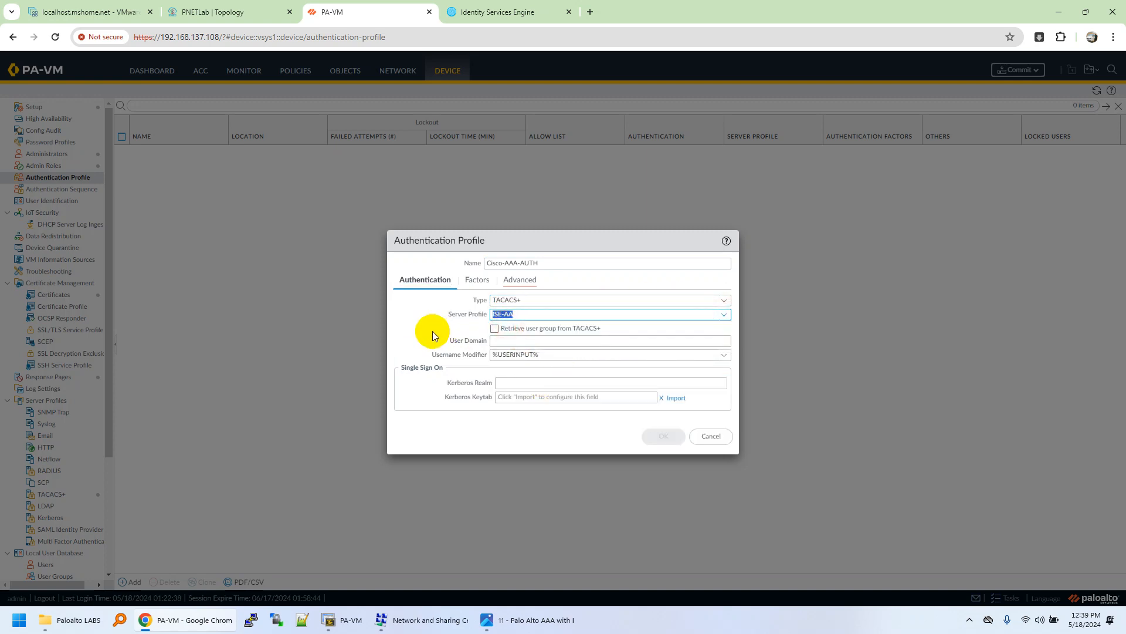
# Step: Add 'all' to the profile's allow list and save Cisco-AAA-AUTH
pyautogui.click(518, 279)
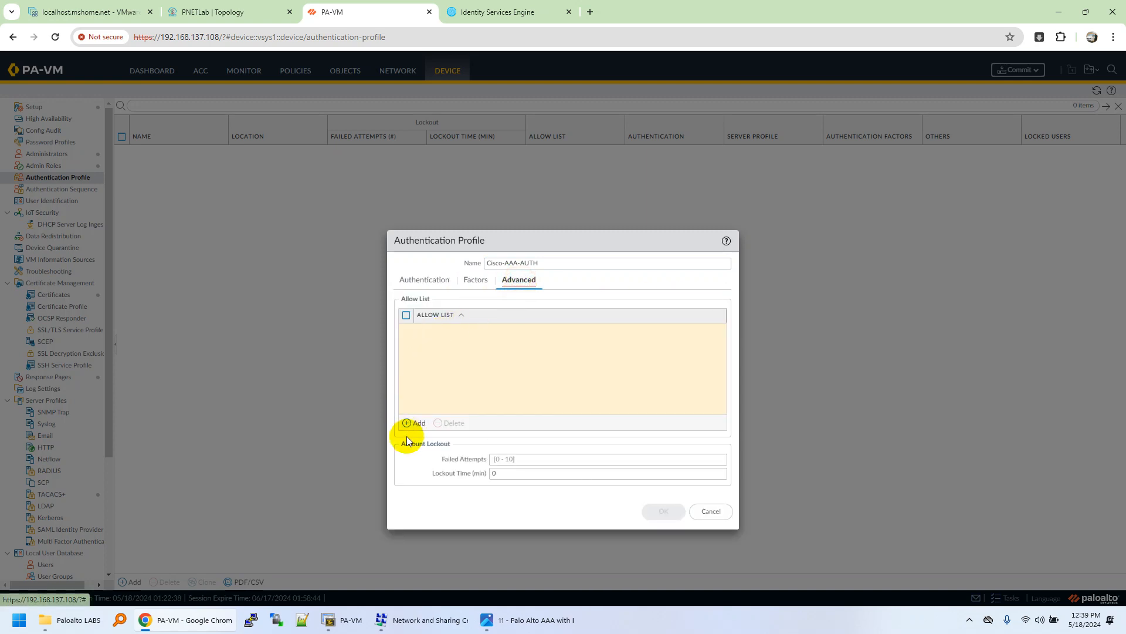
pyautogui.click(419, 423)
pyautogui.click(440, 345)
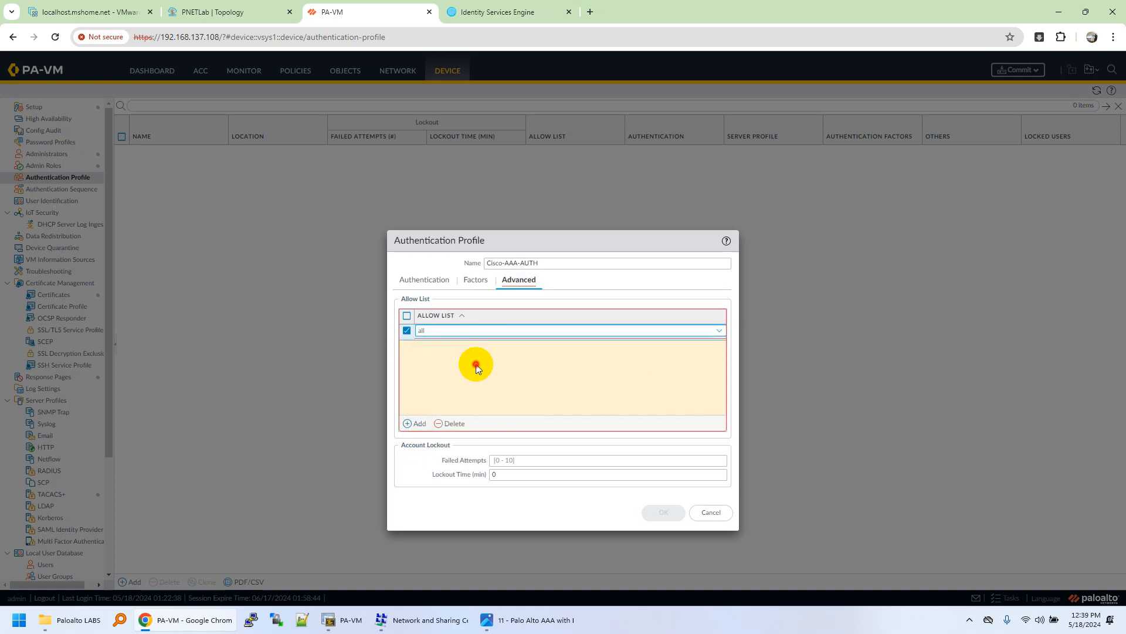
pyautogui.click(424, 280)
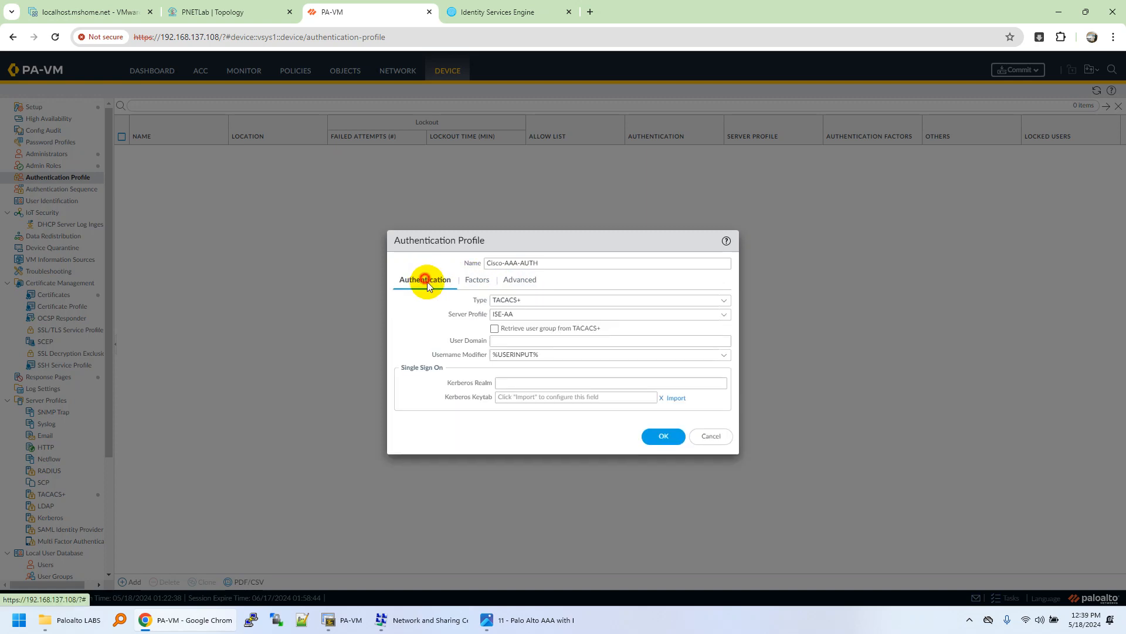
pyautogui.click(657, 434)
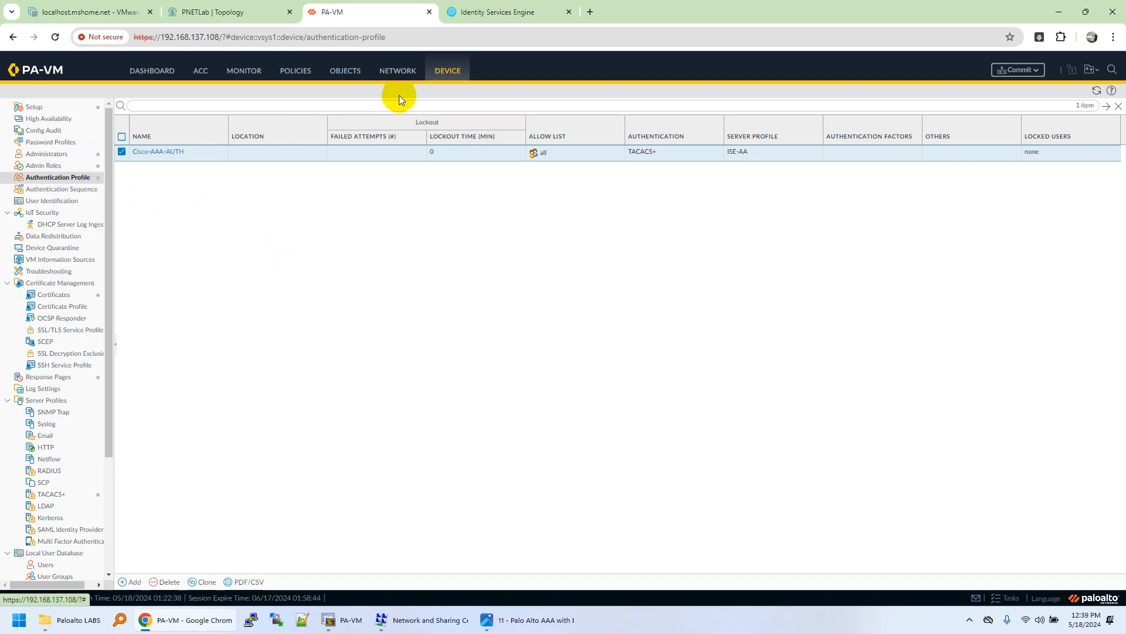
pyautogui.click(36, 108)
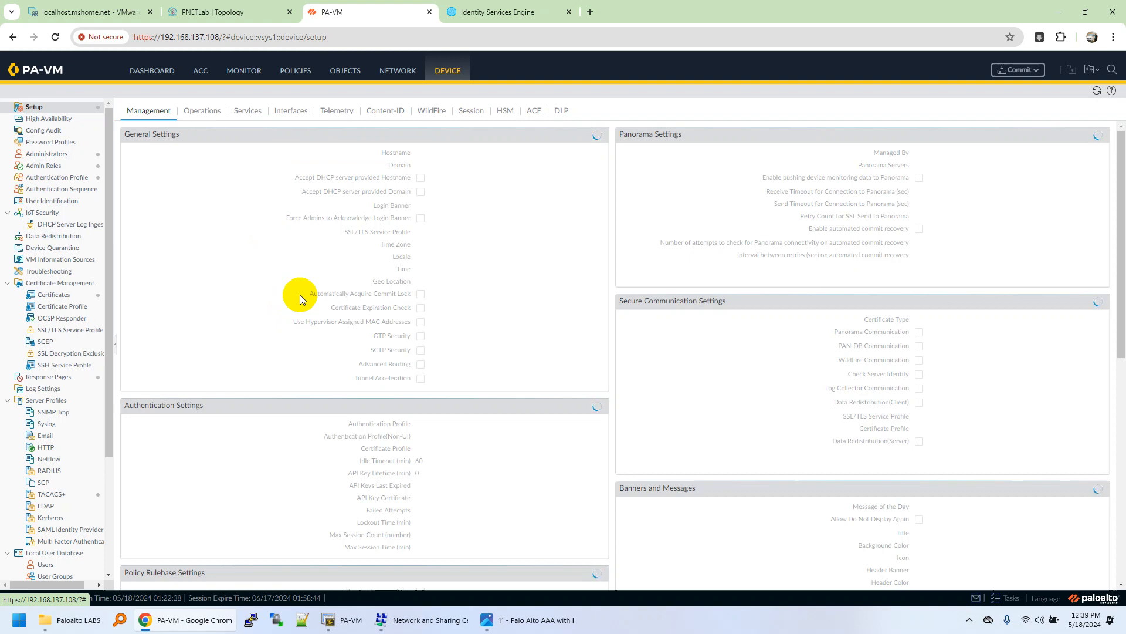
# Step: Set the management Authentication Settings profile to Cisco-AAA-AUTH
pyautogui.scroll(-2, 601, 326)
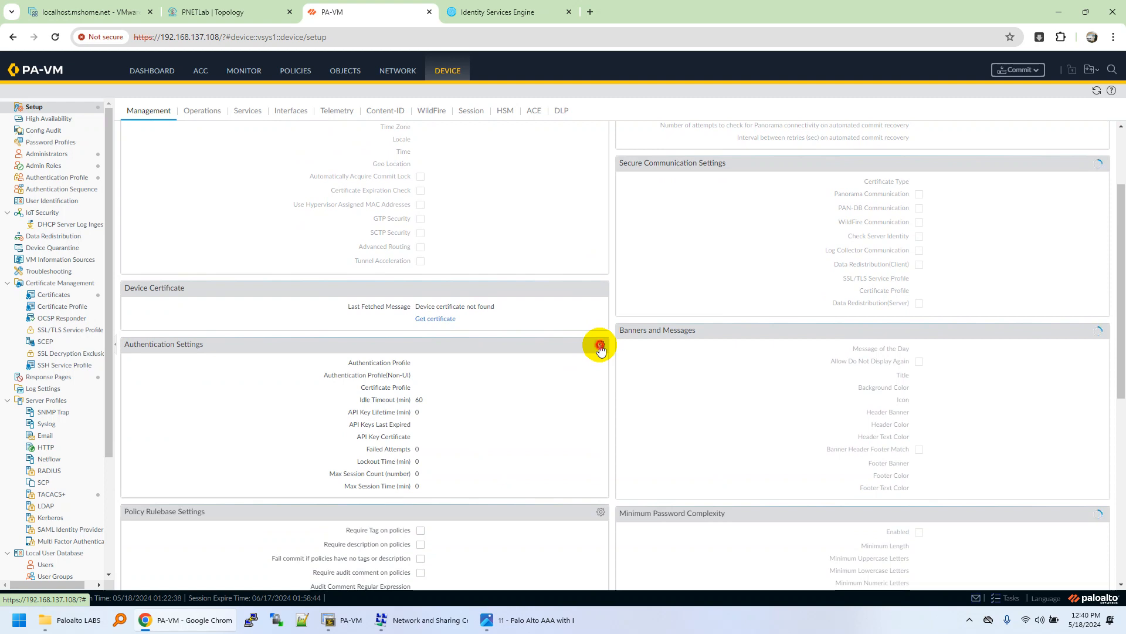
pyautogui.click(601, 348)
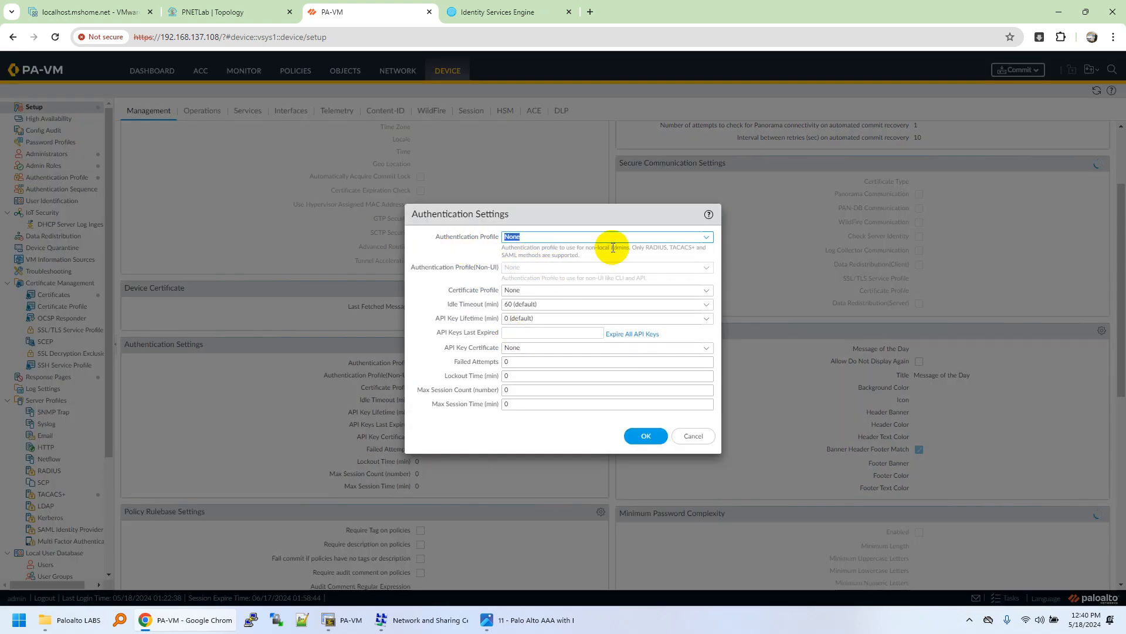
pyautogui.click(707, 237)
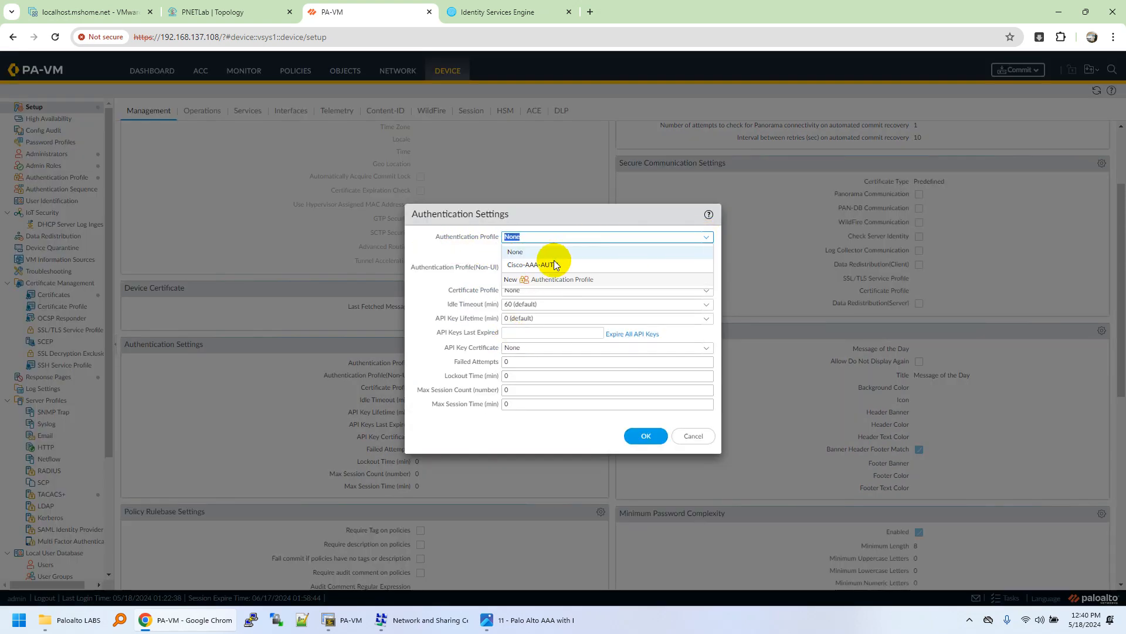
pyautogui.click(524, 267)
pyautogui.click(645, 435)
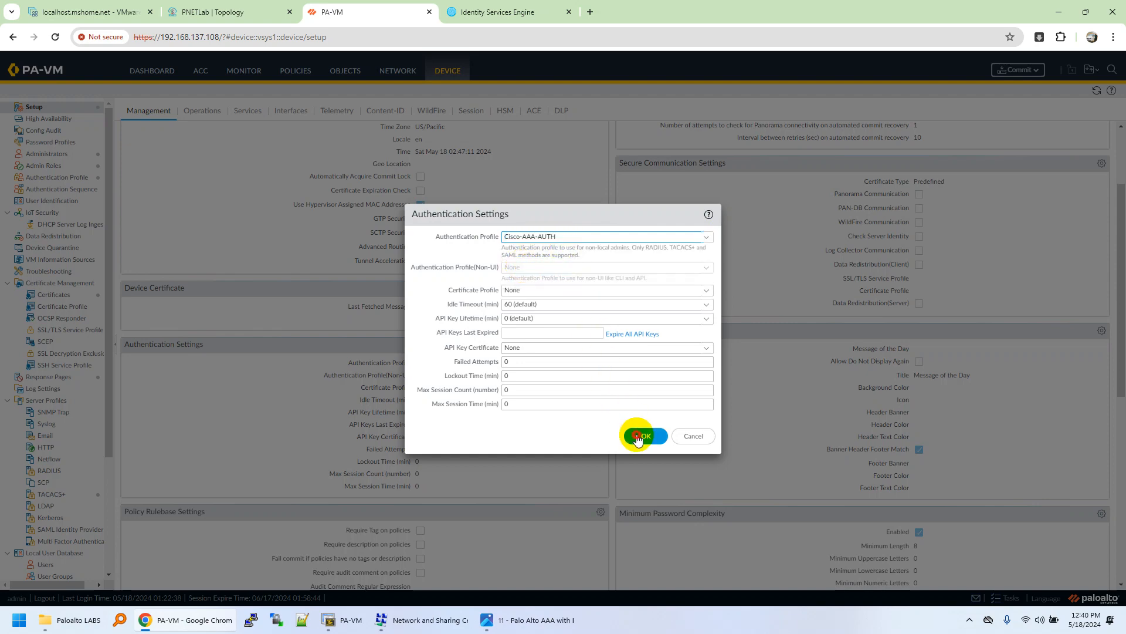
# Step: Commit the configuration changes
pyautogui.scroll(3, 668, 276)
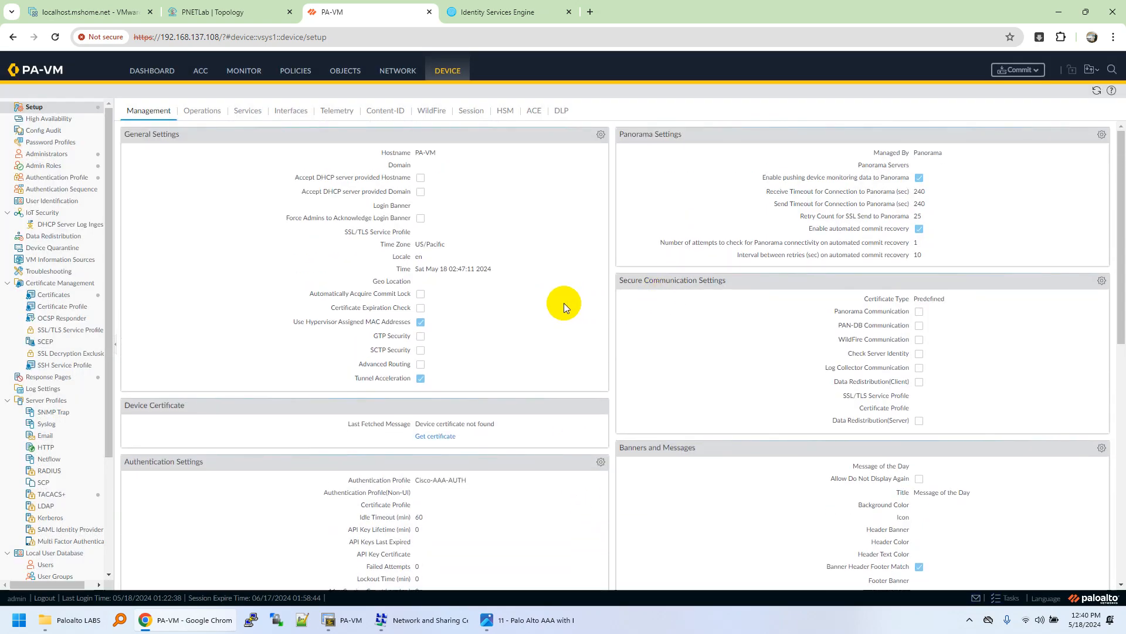
pyautogui.click(1011, 71)
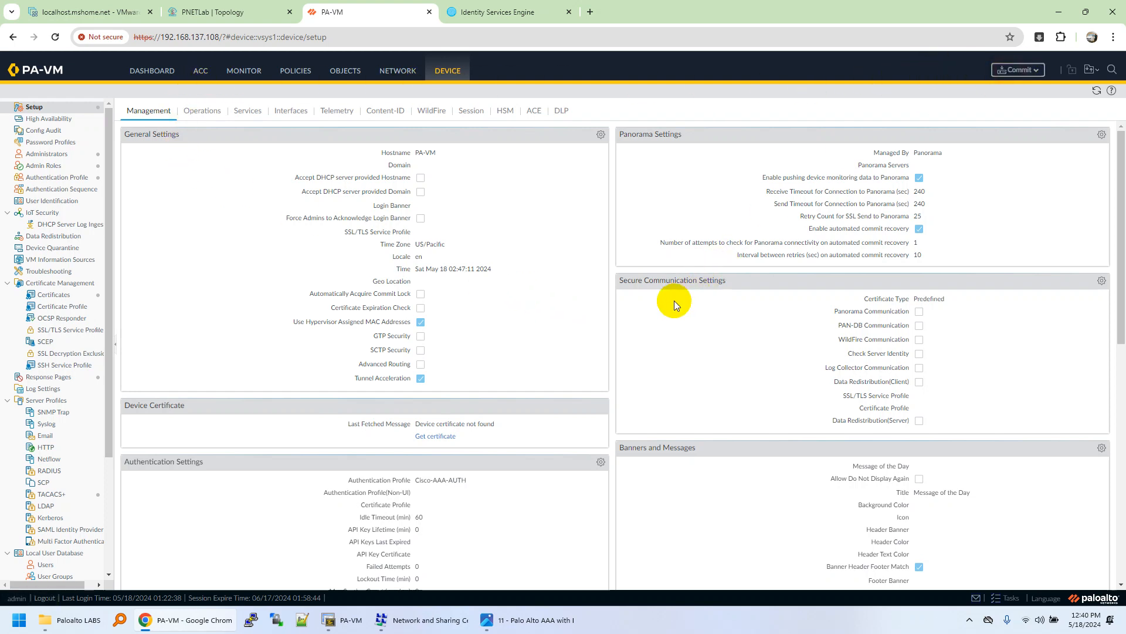
pyautogui.click(666, 471)
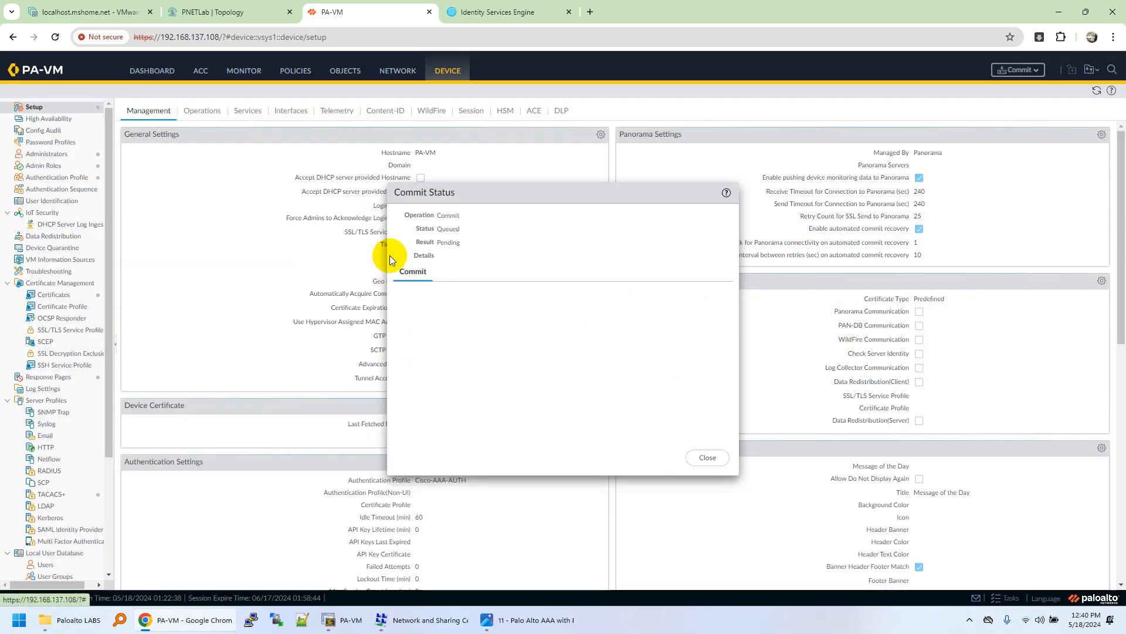
# Step: Switch to ISE and open the Device Administration identities
pyautogui.click(477, 13)
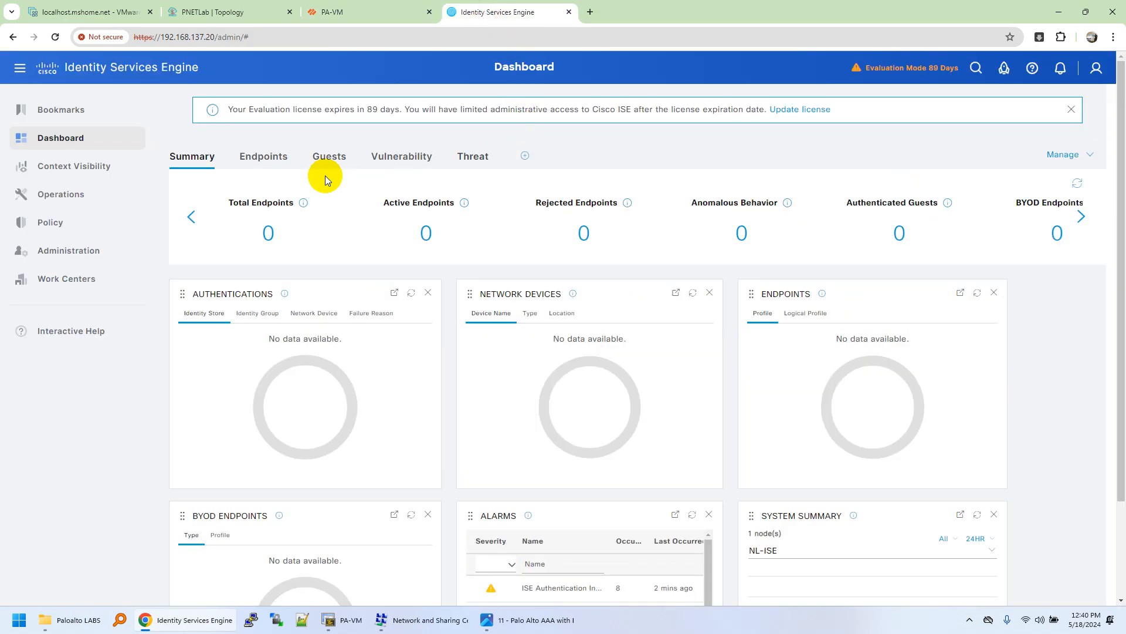
pyautogui.moveTo(76, 284)
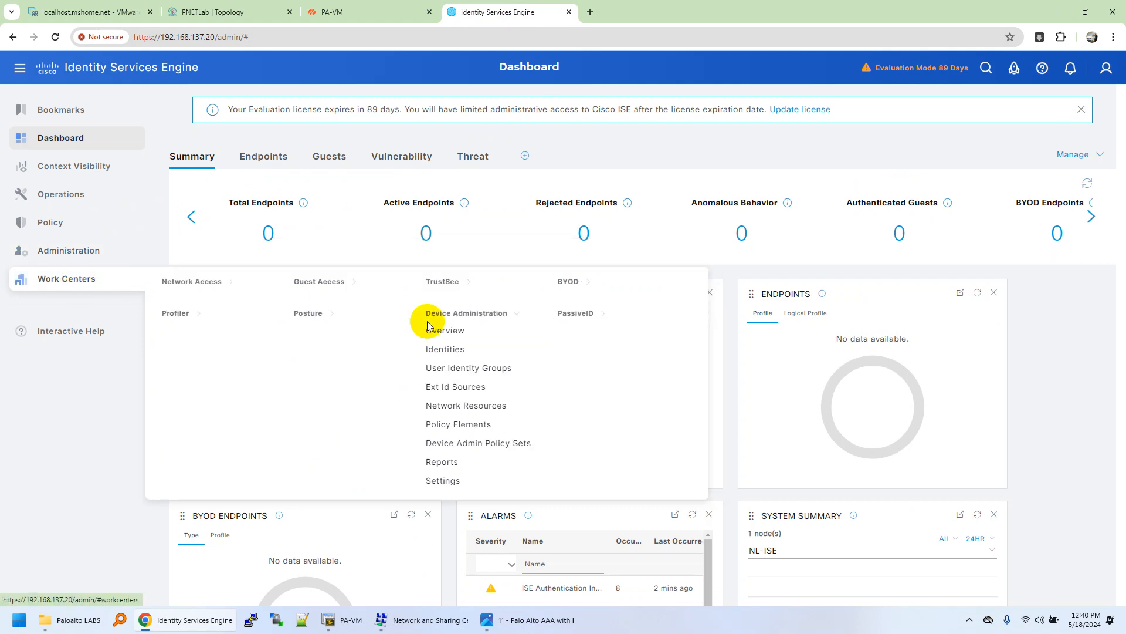
pyautogui.click(475, 352)
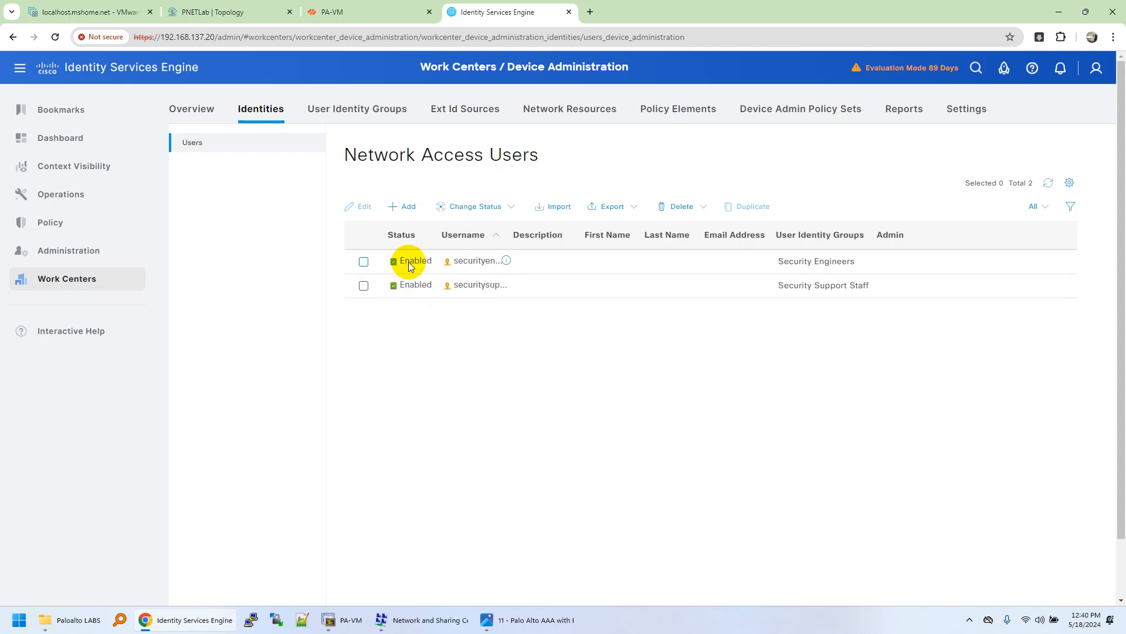
# Step: Check the securityengineer user's Security Engineers group membership, then return to the users list
pyautogui.click(364, 264)
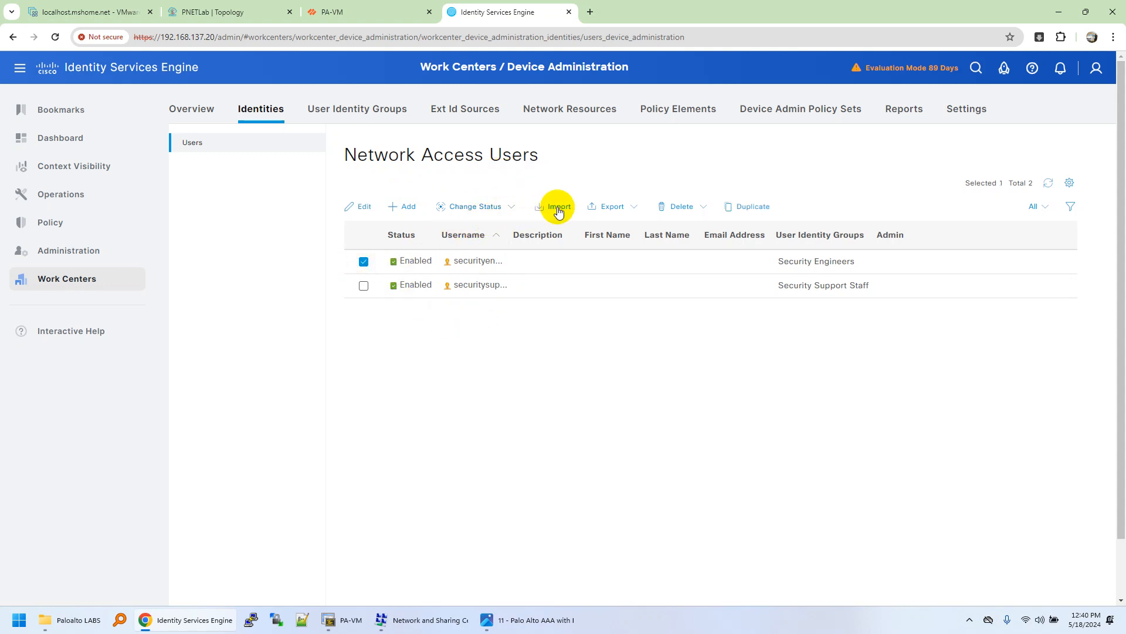
pyautogui.click(362, 207)
pyautogui.moveTo(526, 214); pyautogui.dragTo(428, 216)
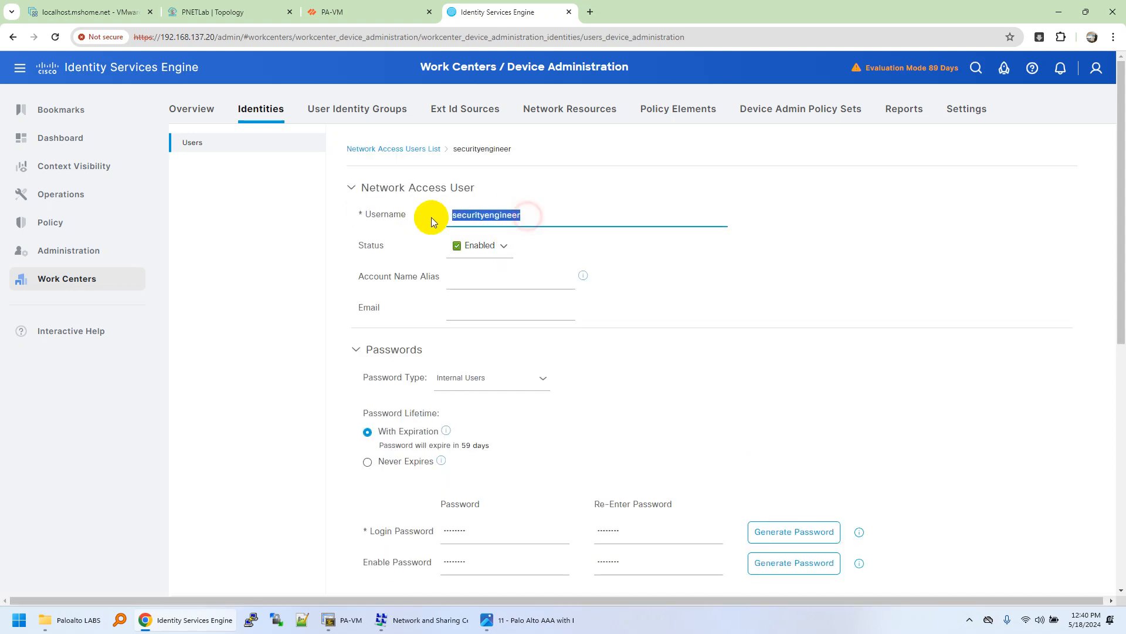
pyautogui.scroll(-1, 493, 289)
pyautogui.scroll(-2, 492, 290)
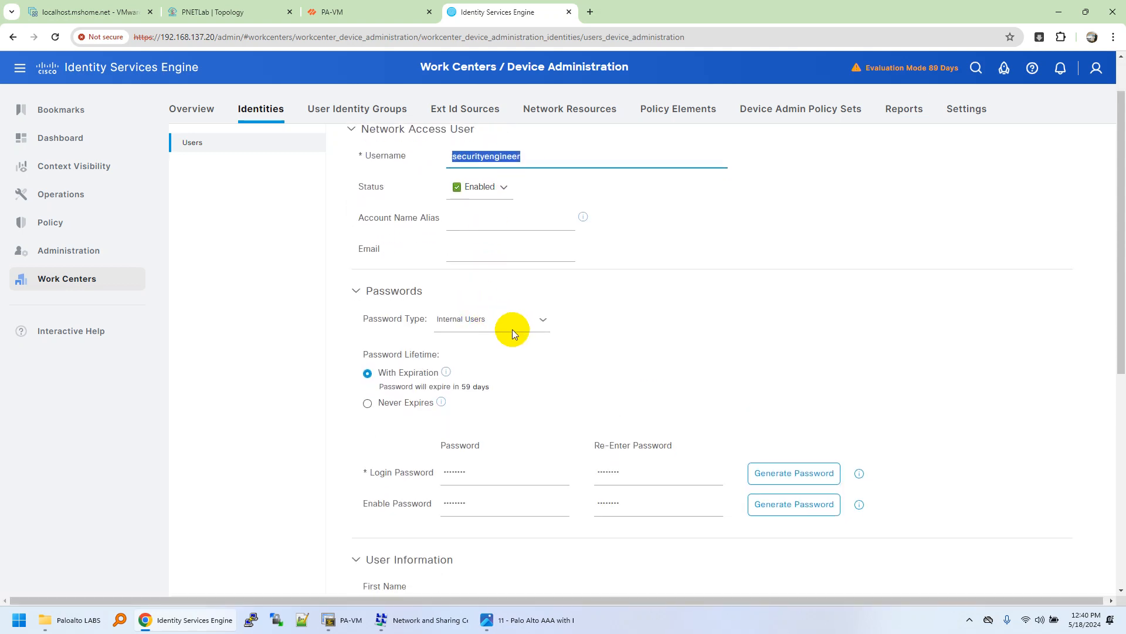
pyautogui.scroll(-3, 555, 373)
pyautogui.scroll(-4, 504, 341)
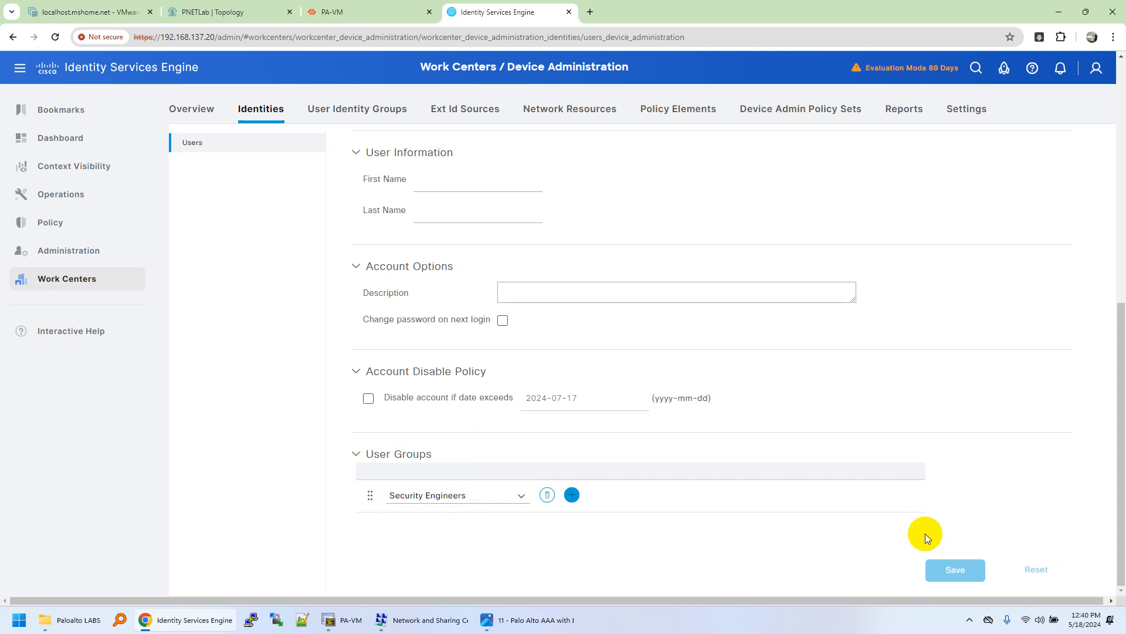
pyautogui.scroll(7, 518, 305)
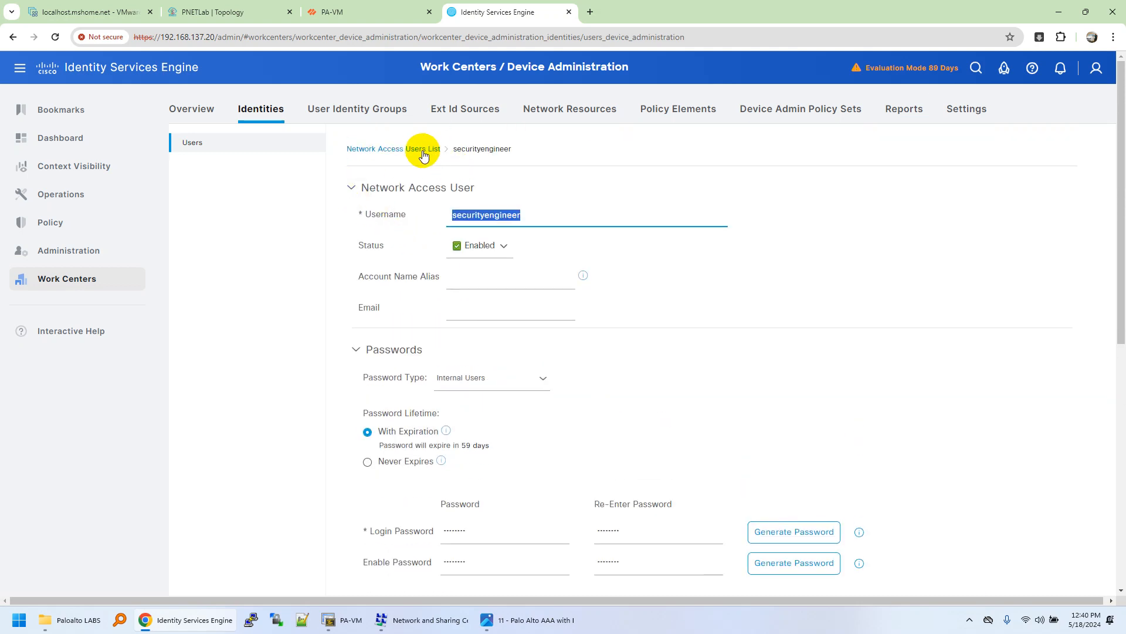
pyautogui.click(418, 151)
# Step: Review the securitysupport user's details and return to the Network Access Users list
pyautogui.click(364, 286)
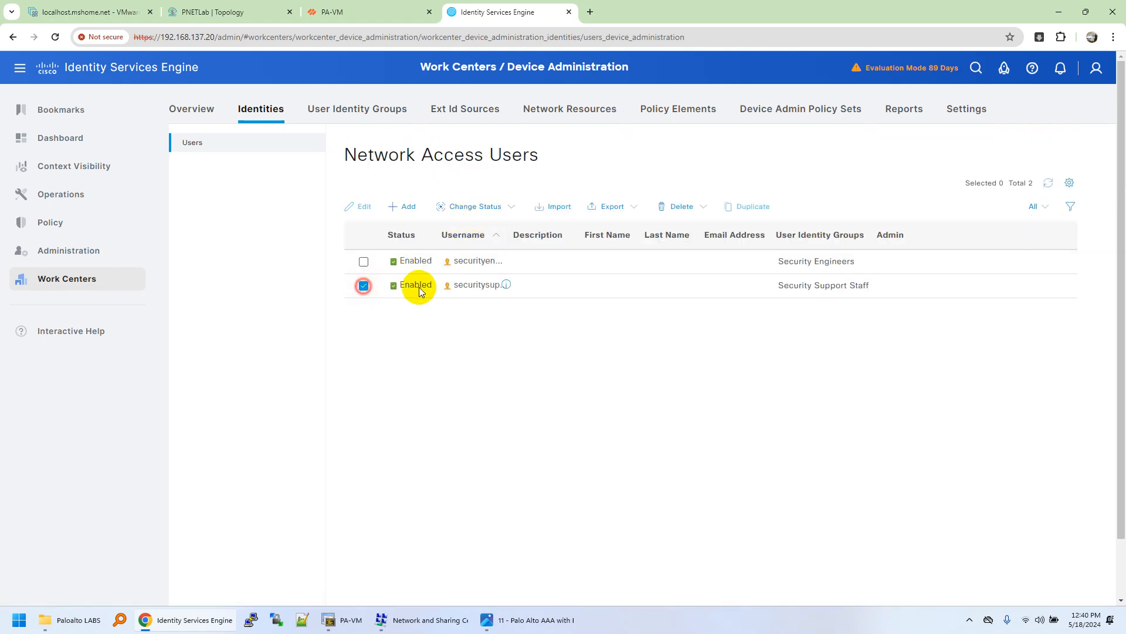
pyautogui.click(361, 207)
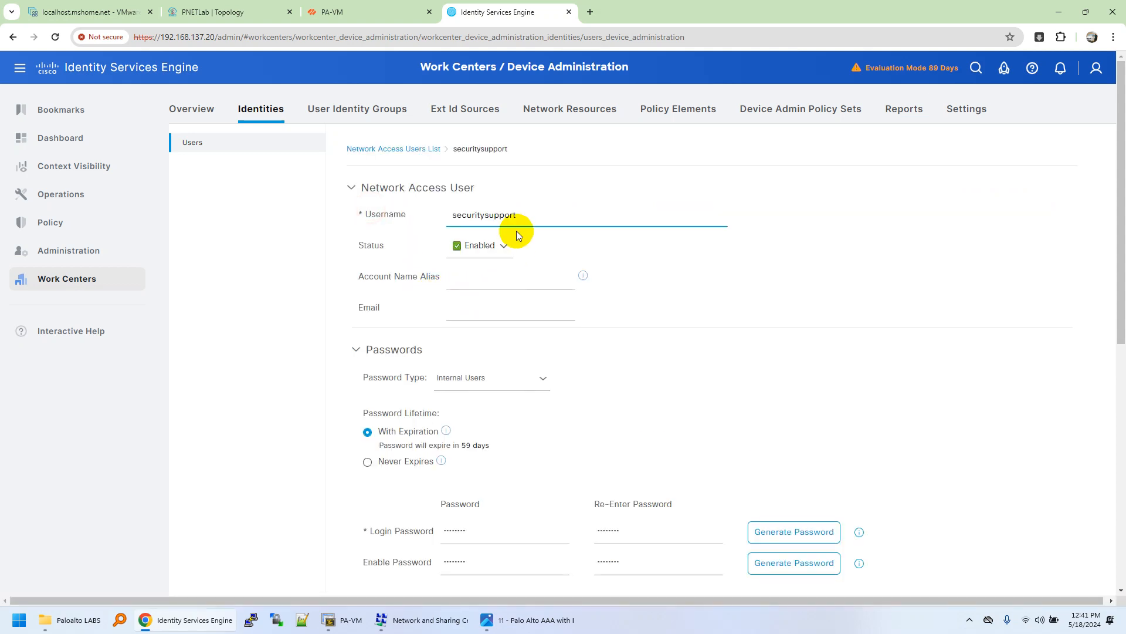
pyautogui.moveTo(520, 215); pyautogui.dragTo(456, 243)
pyautogui.scroll(-1, 497, 342)
pyautogui.scroll(-5, 498, 343)
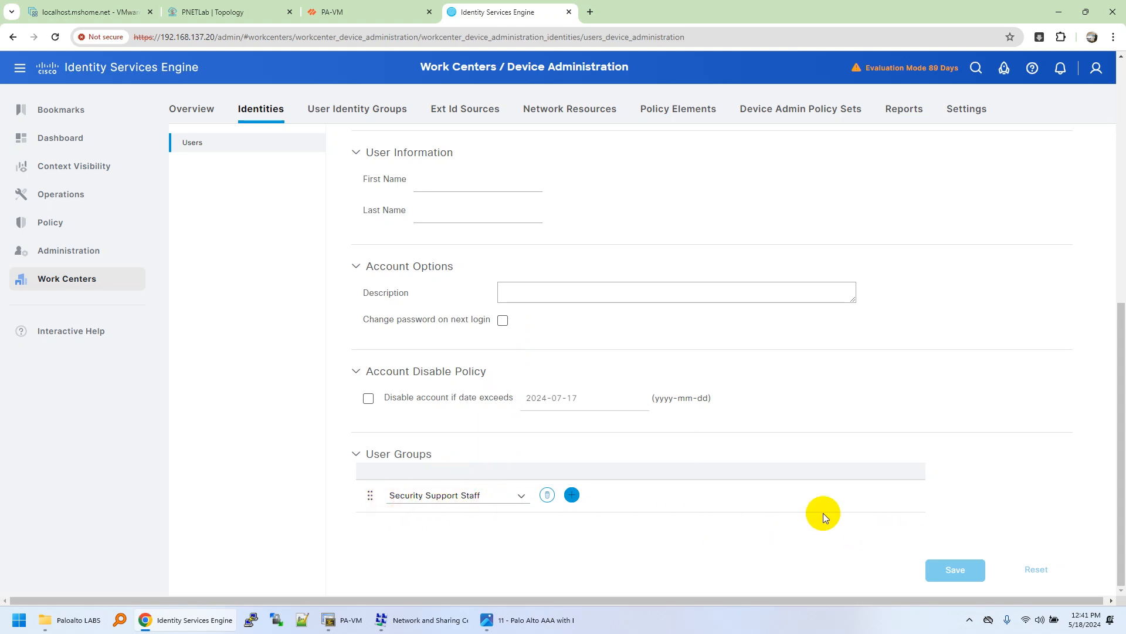
pyautogui.scroll(6, 378, 262)
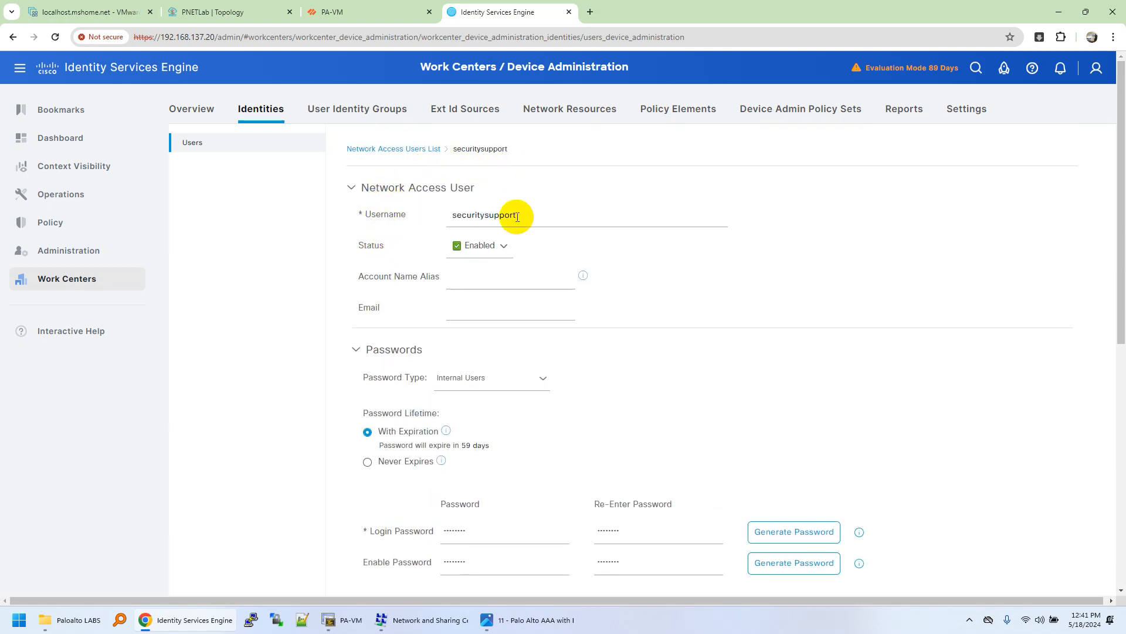
pyautogui.click(410, 149)
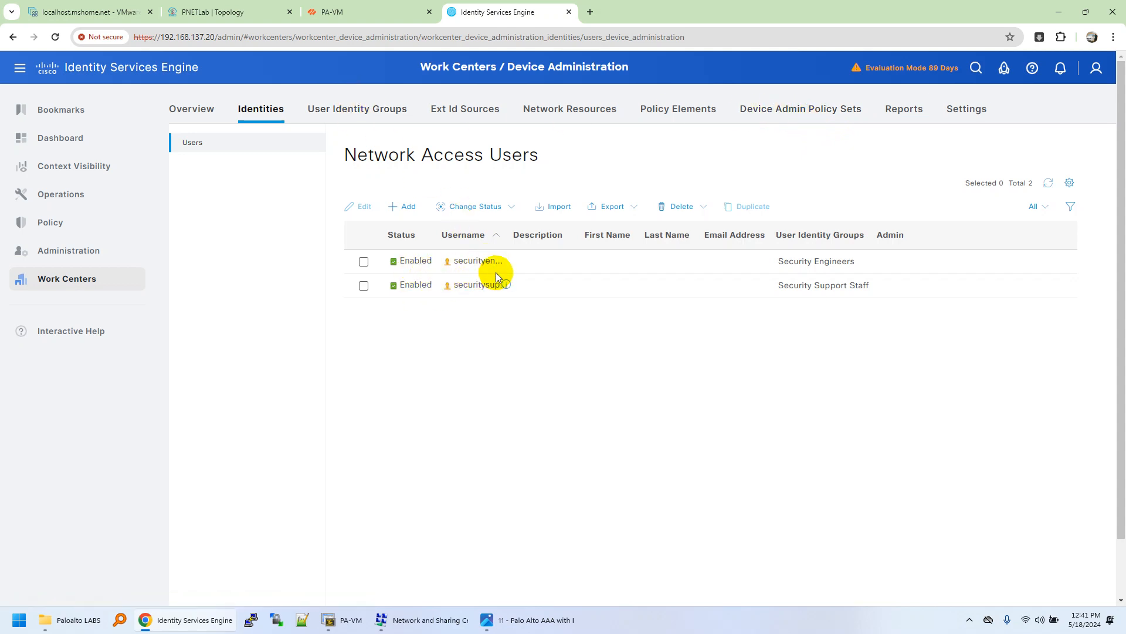
# Step: Point out the Security Engineers and Security Support Staff group names in the list
pyautogui.tripleClick(820, 262)
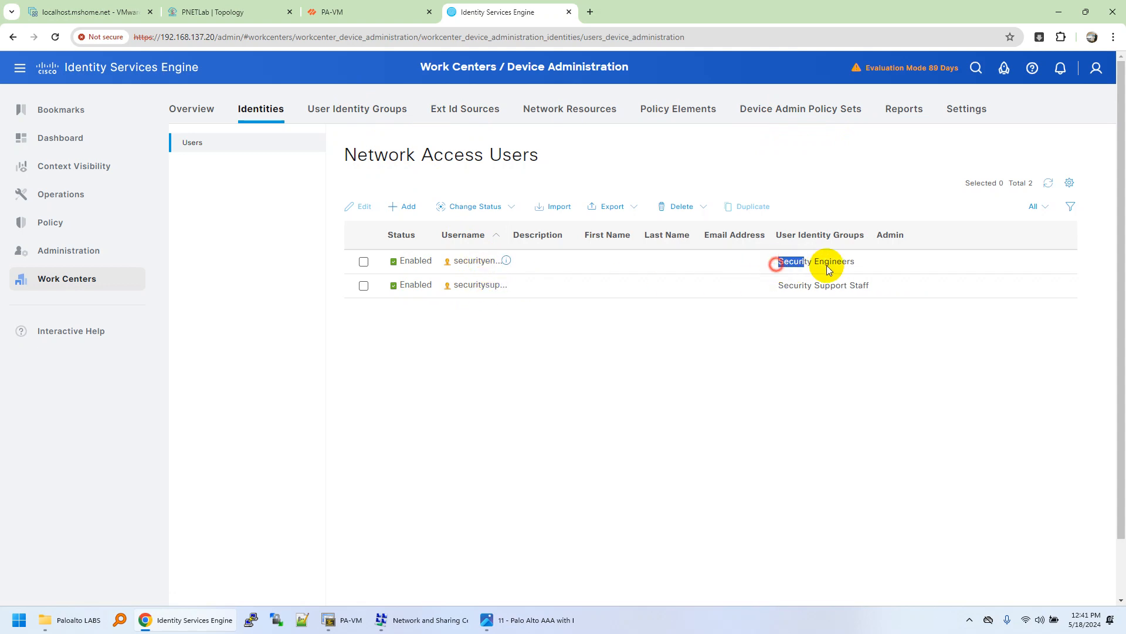
pyautogui.moveTo(847, 289); pyautogui.dragTo(815, 333)
pyautogui.click(816, 331)
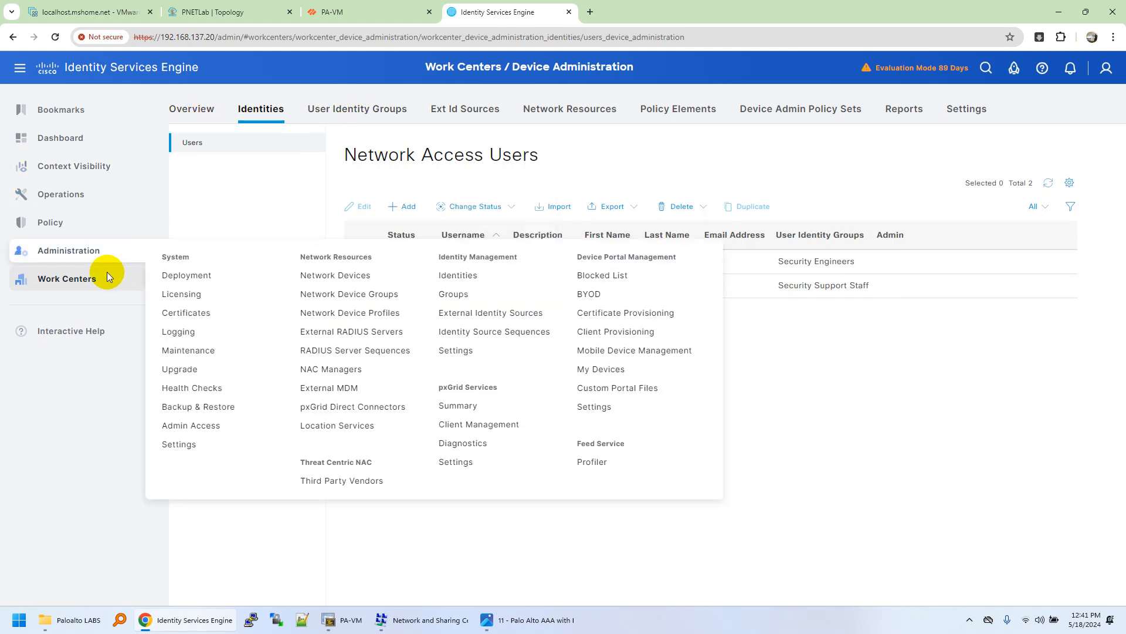
pyautogui.moveTo(98, 286)
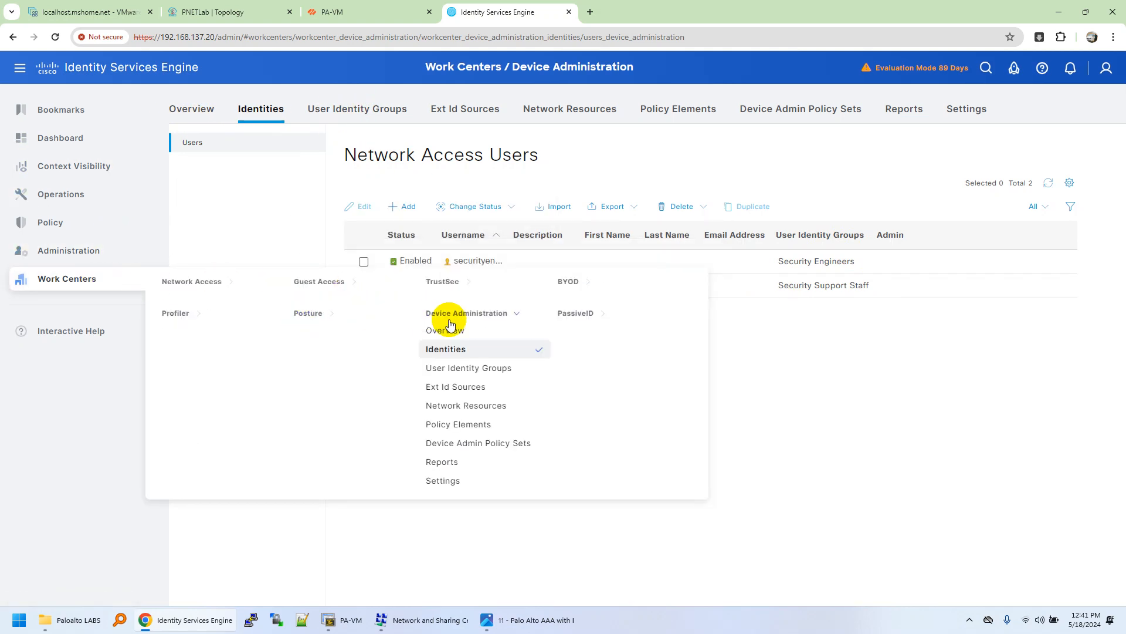
# Step: Open the PaloAlto_FW_NL network device and verify its IP 192.168.137.108/32
pyautogui.click(226, 286)
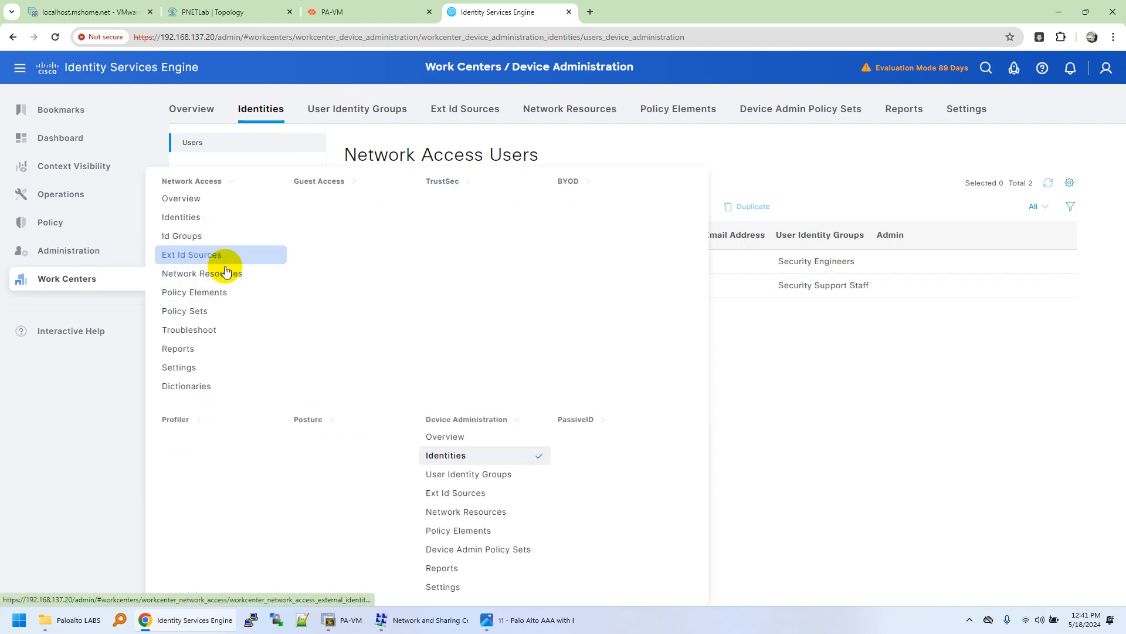
pyautogui.click(228, 283)
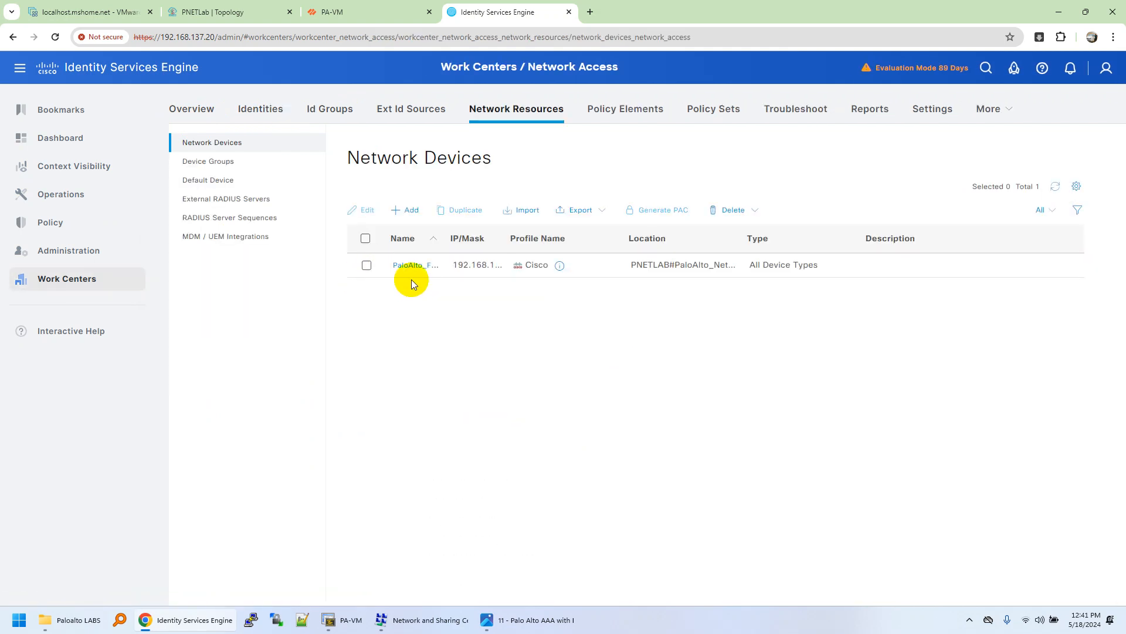
pyautogui.click(404, 267)
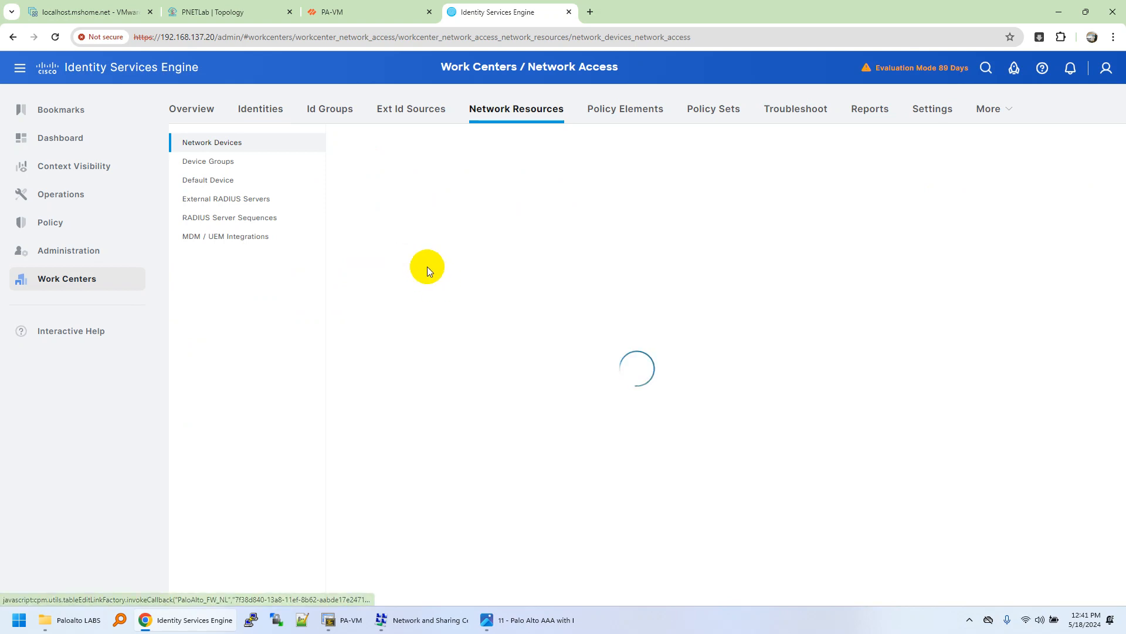
pyautogui.doubleClick(516, 207)
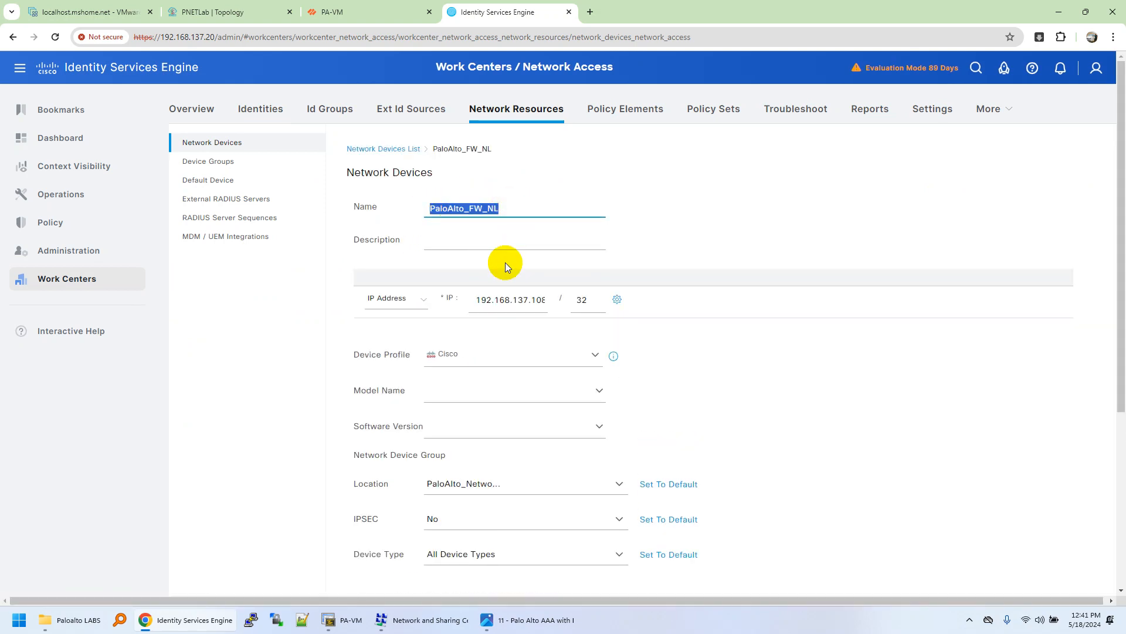
pyautogui.doubleClick(531, 301)
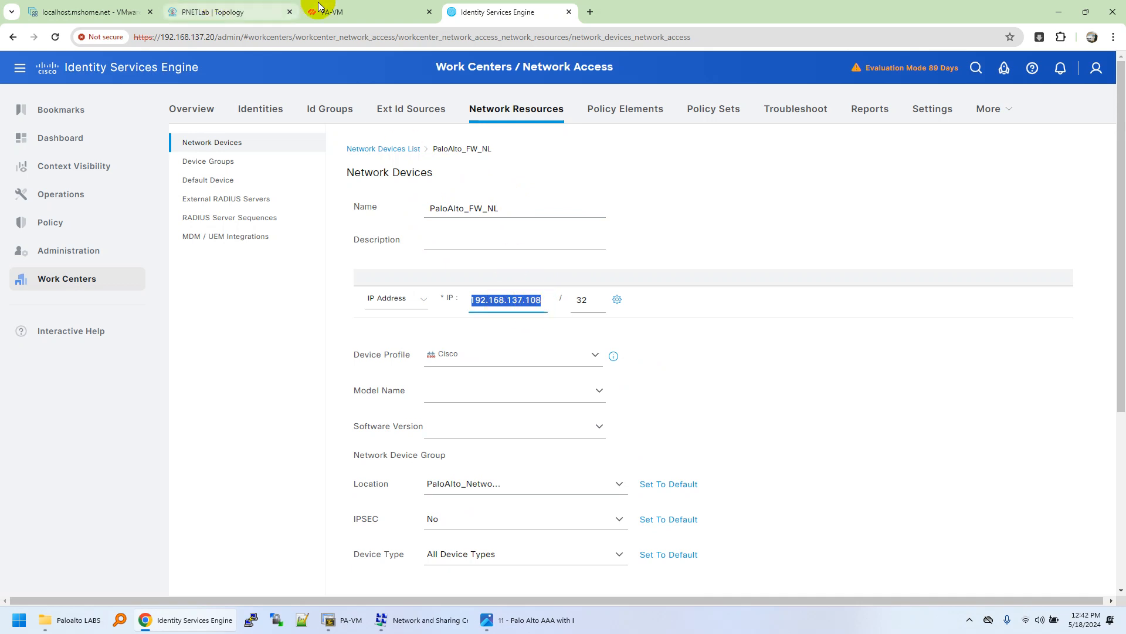
pyautogui.click(350, 11)
pyautogui.click(487, 10)
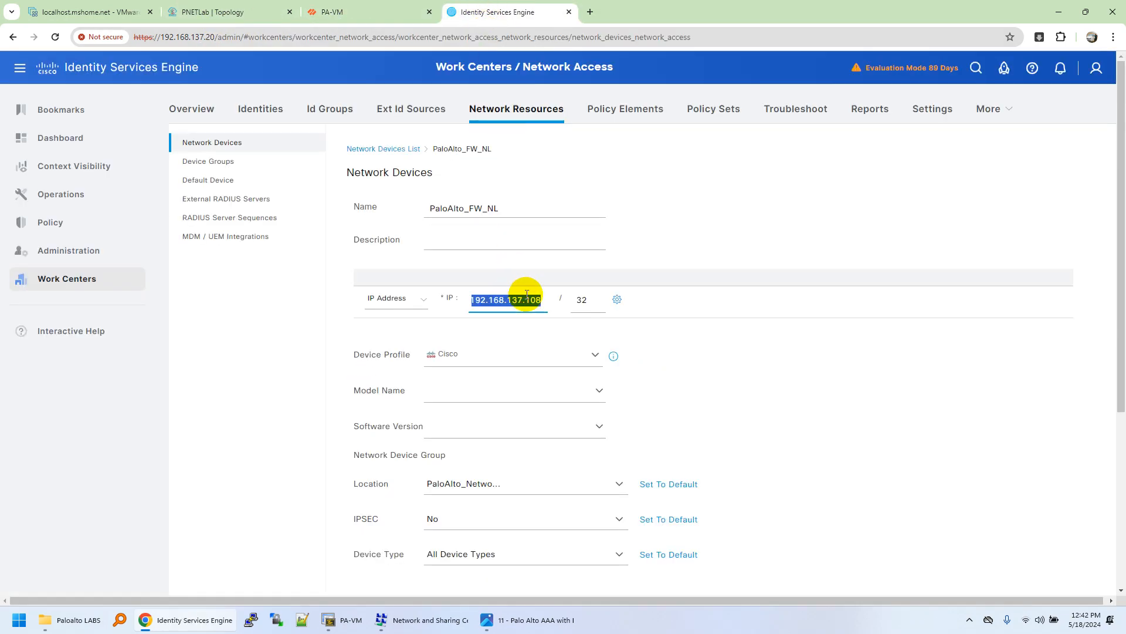
pyautogui.scroll(-4, 655, 361)
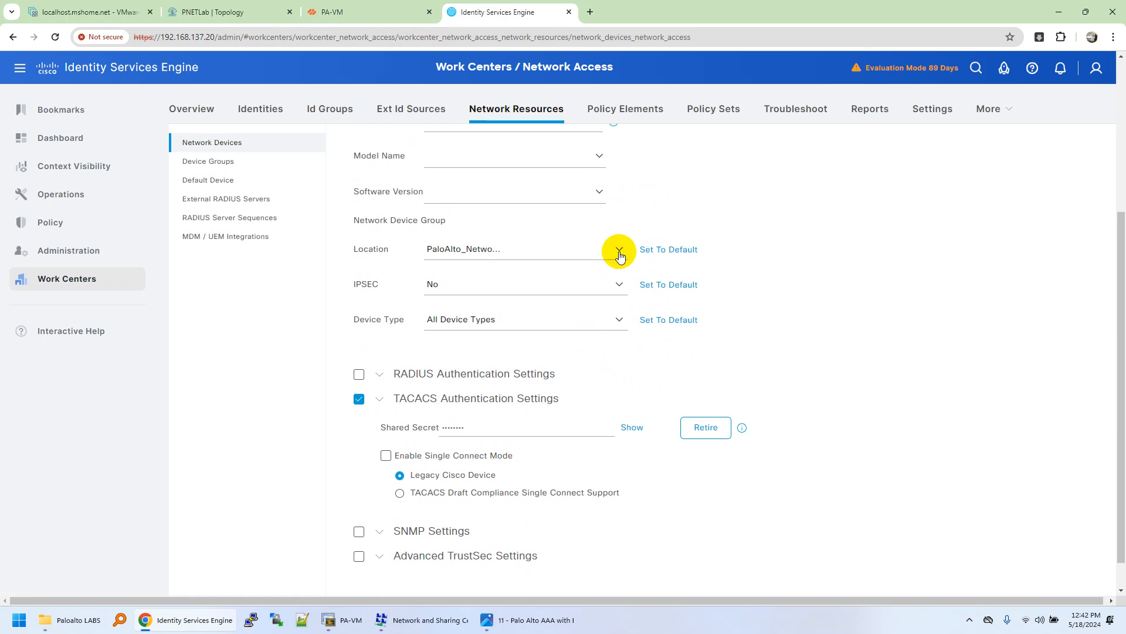
# Step: Set the device location to PNETLAB > PaloAlto_Networks
pyautogui.click(621, 251)
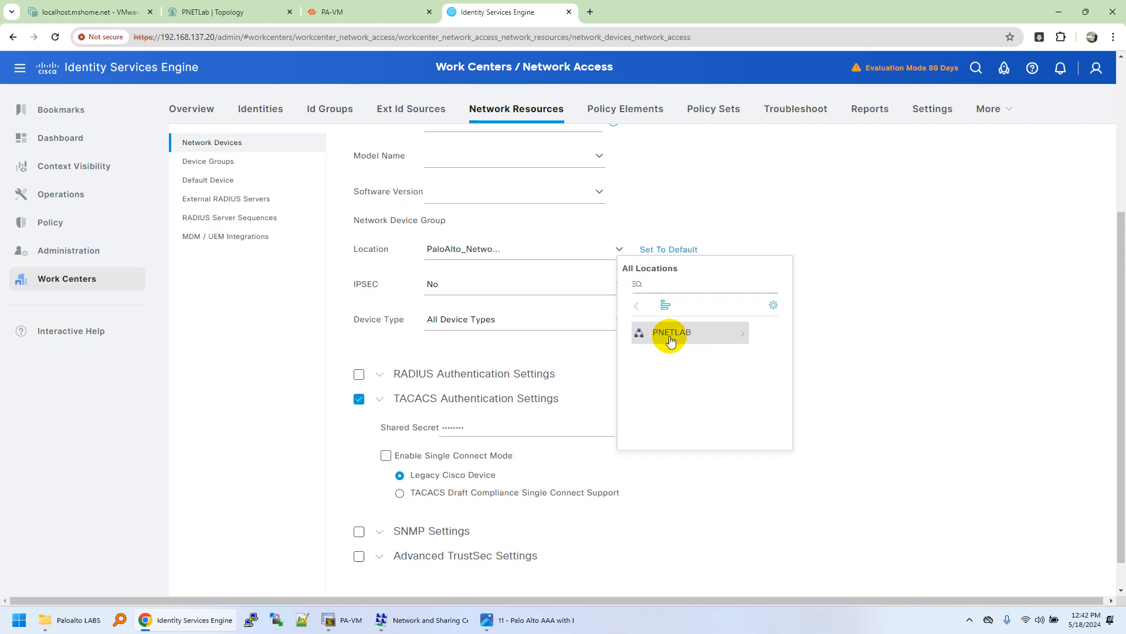
pyautogui.click(728, 336)
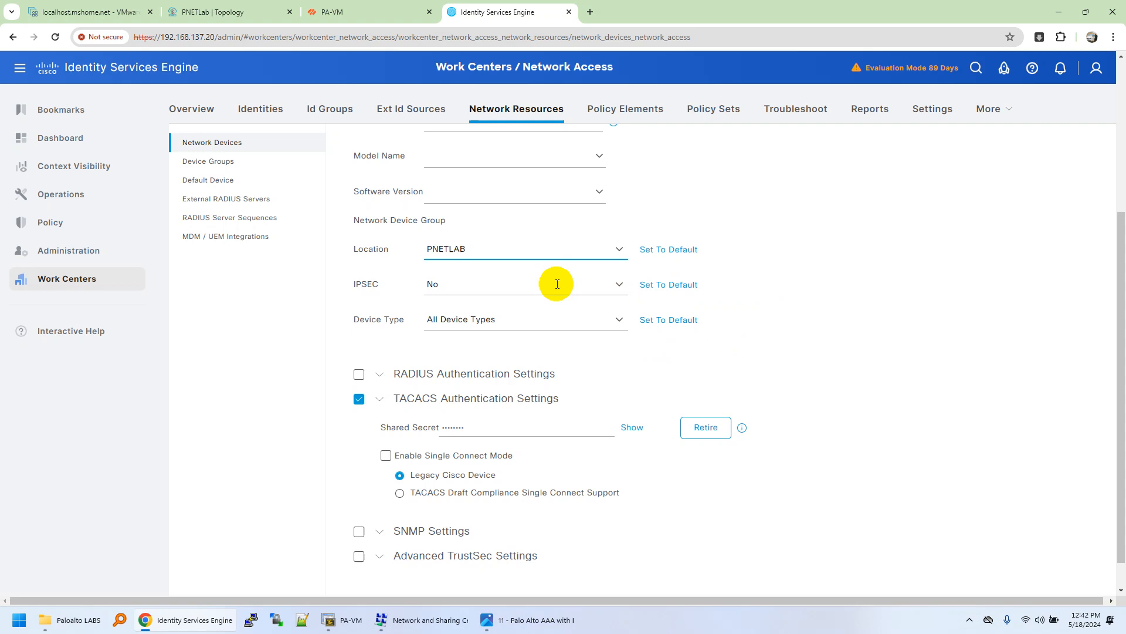
pyautogui.click(621, 249)
pyautogui.click(744, 336)
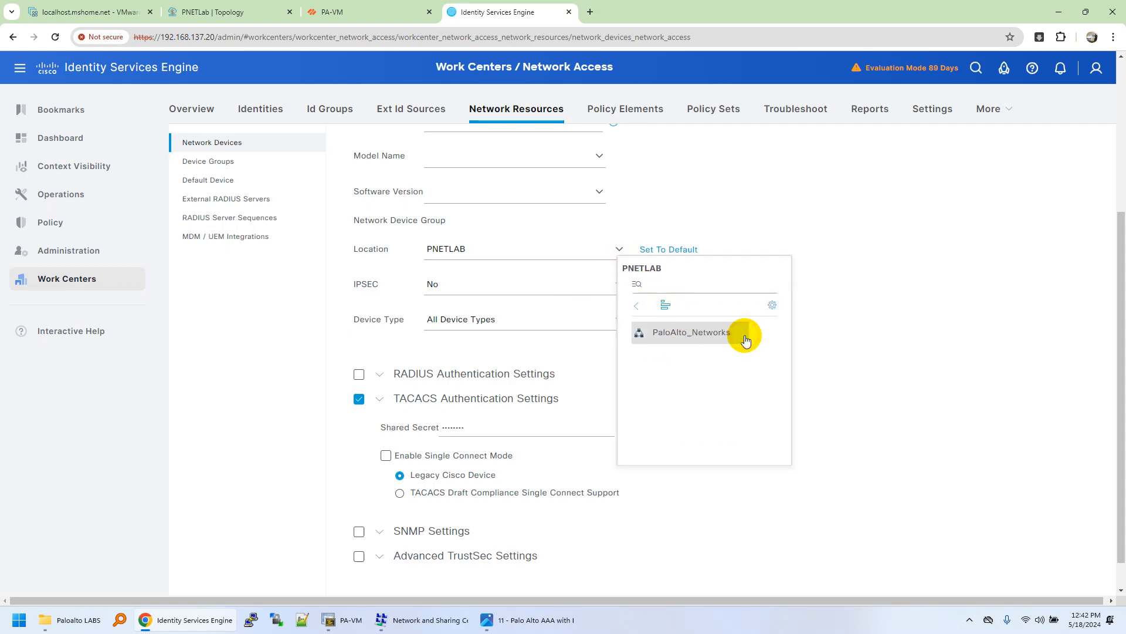
pyautogui.click(684, 335)
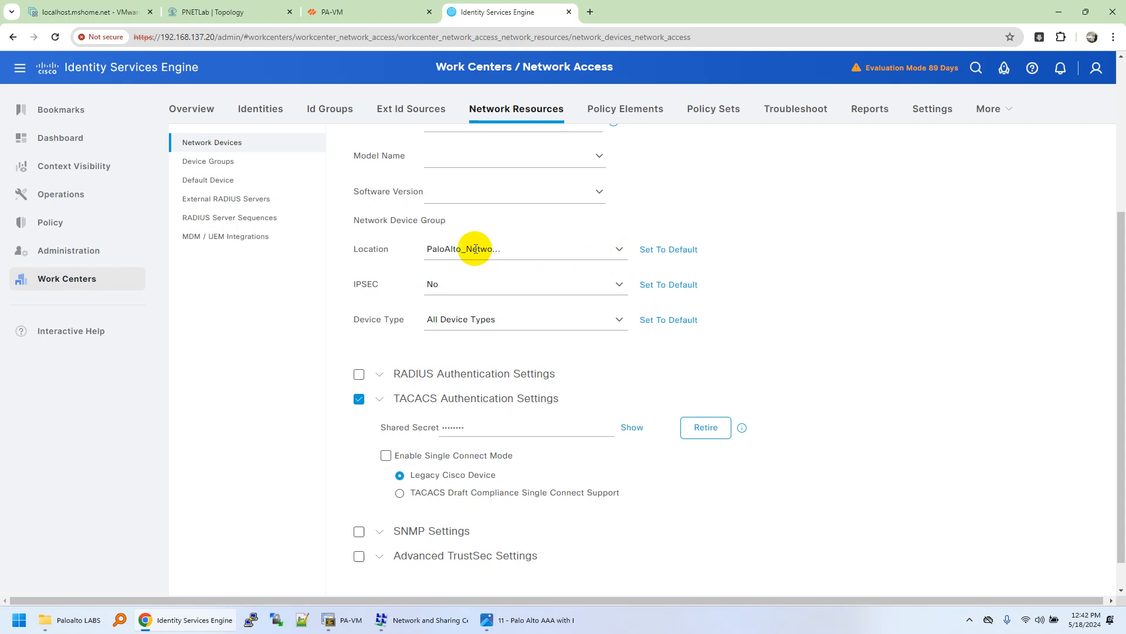
pyautogui.scroll(-1, 574, 374)
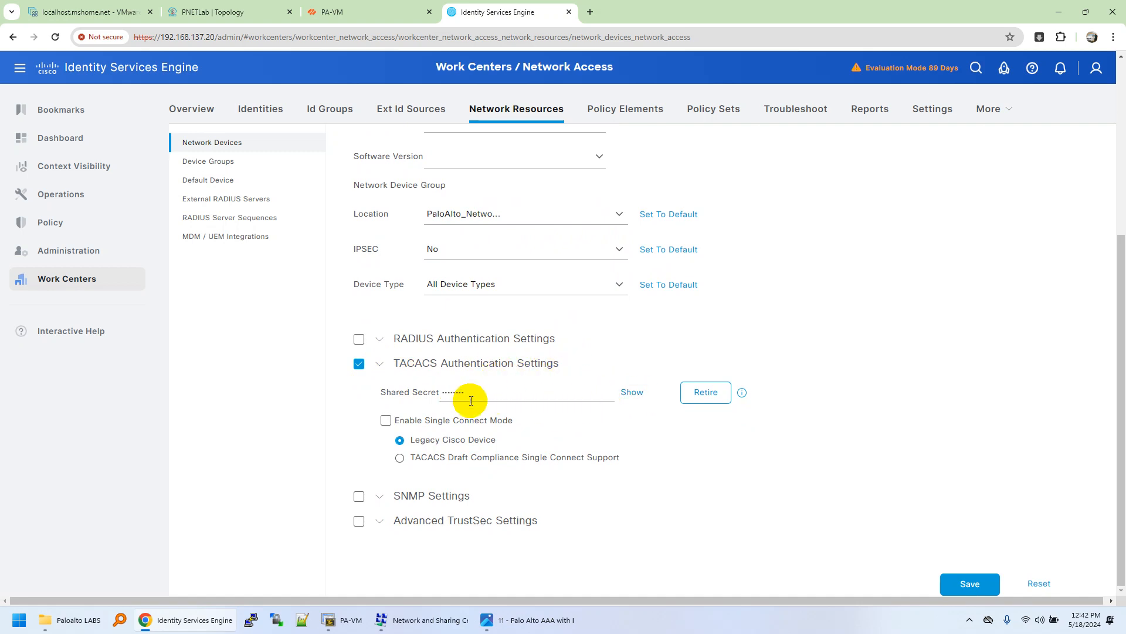
pyautogui.scroll(5, 490, 272)
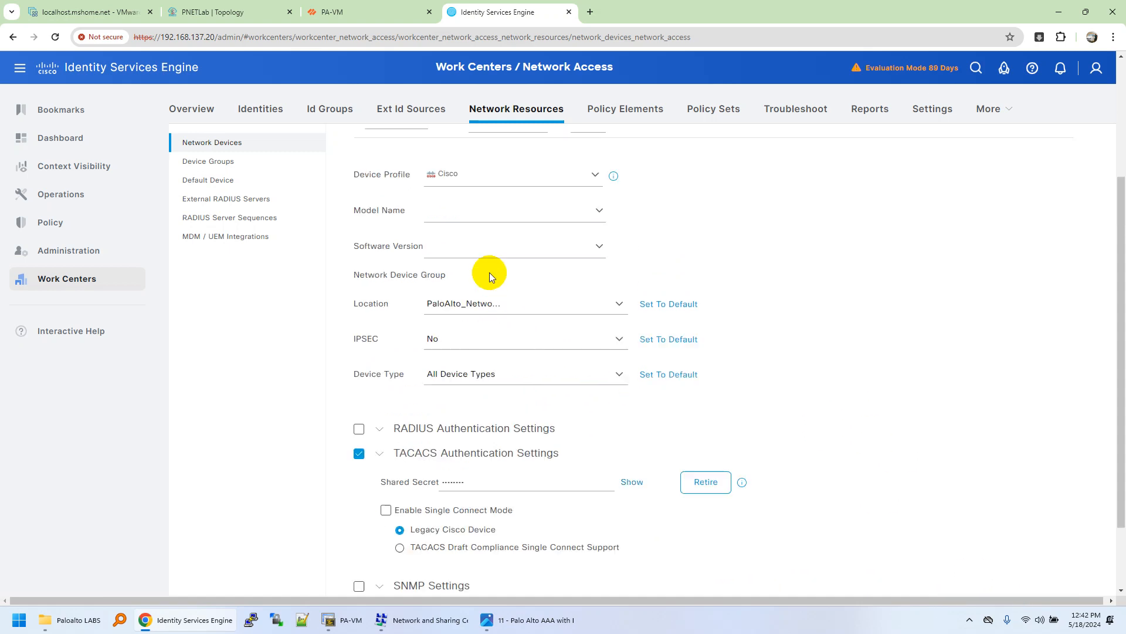
# Step: Open the PaloAlto_FW_Security_Support TACACS profile for editing under Policy Elements results
pyautogui.click(709, 117)
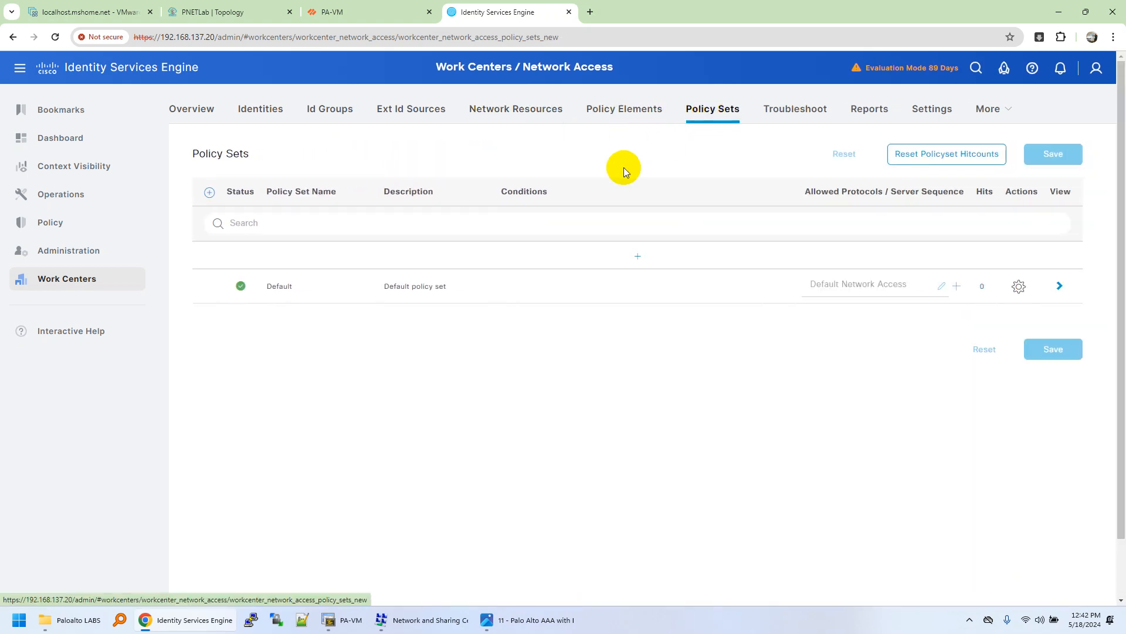
pyautogui.moveTo(55, 281)
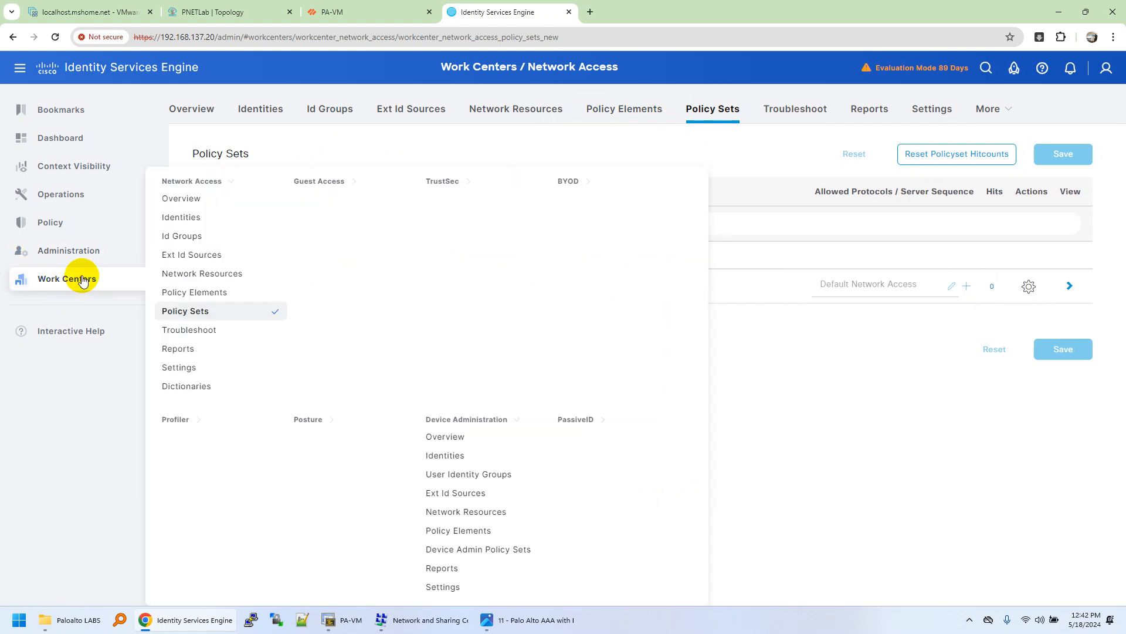
pyautogui.click(441, 420)
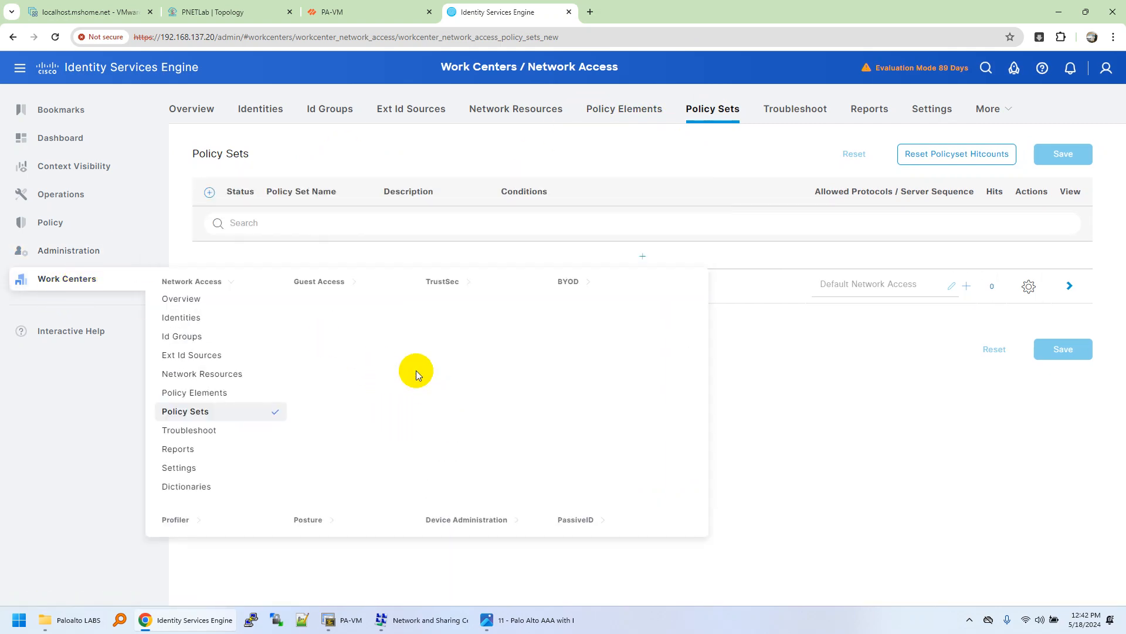
pyautogui.click(458, 519)
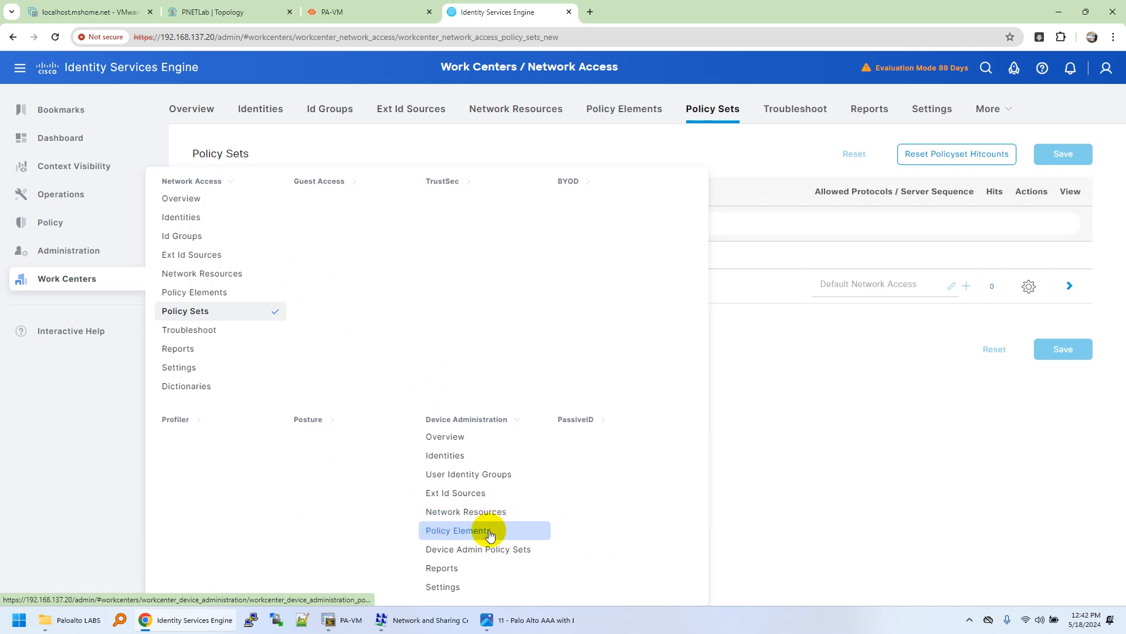
pyautogui.click(477, 530)
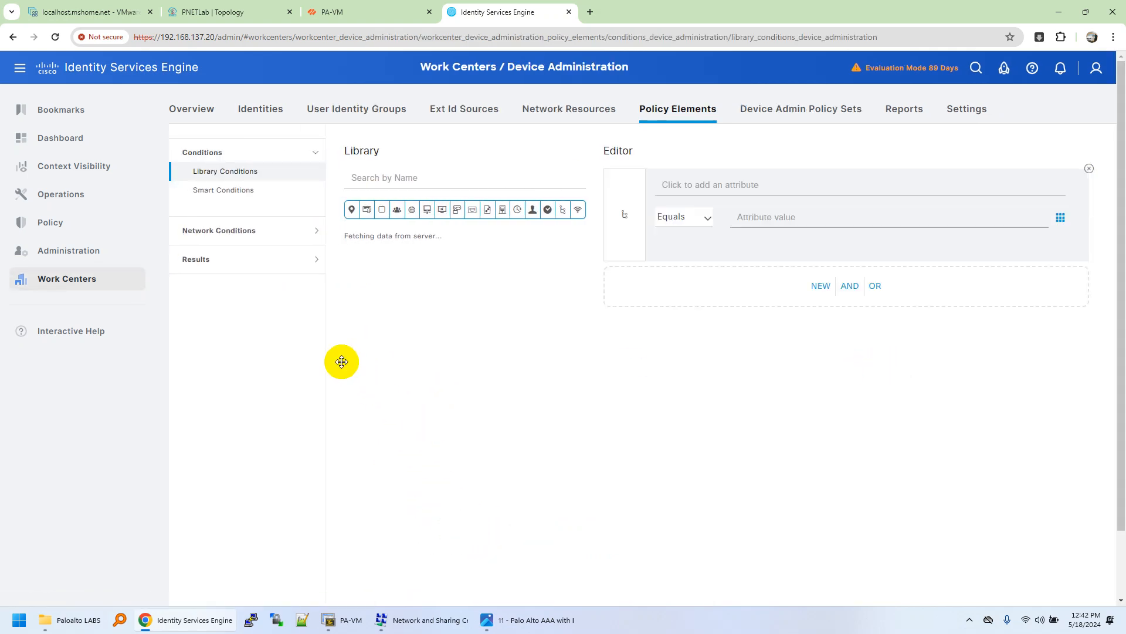
pyautogui.click(264, 259)
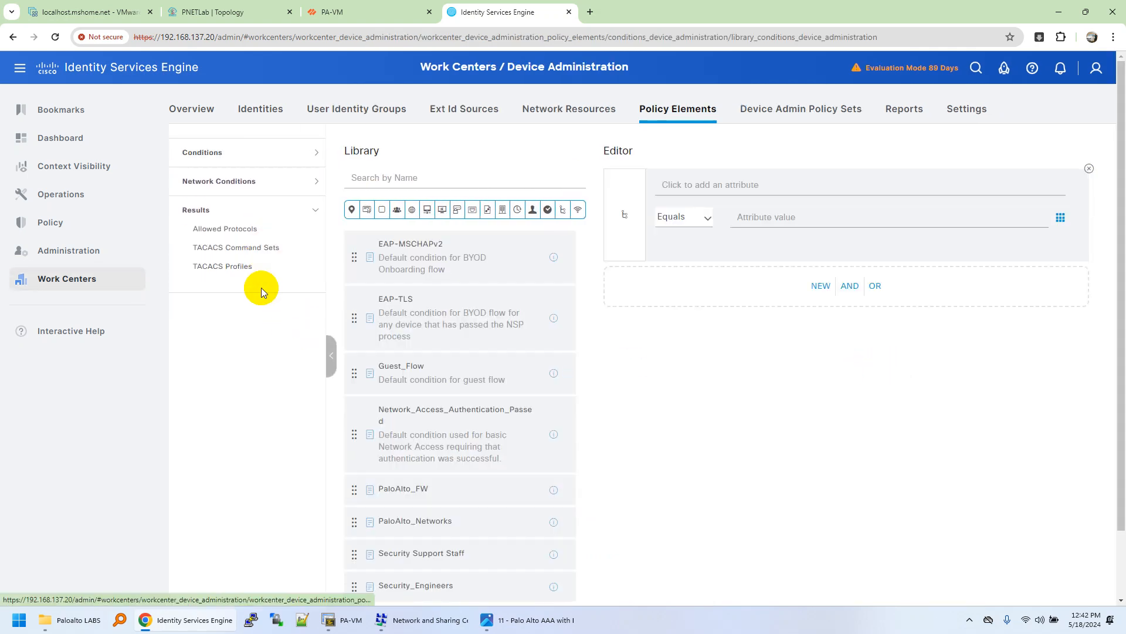
pyautogui.click(241, 268)
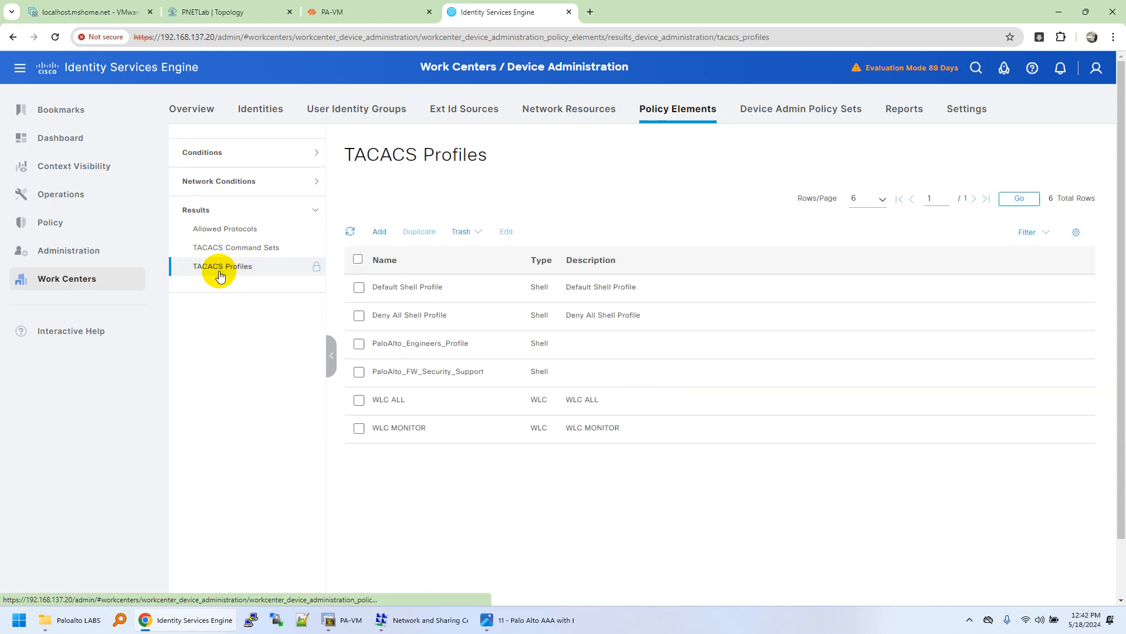
pyautogui.click(359, 373)
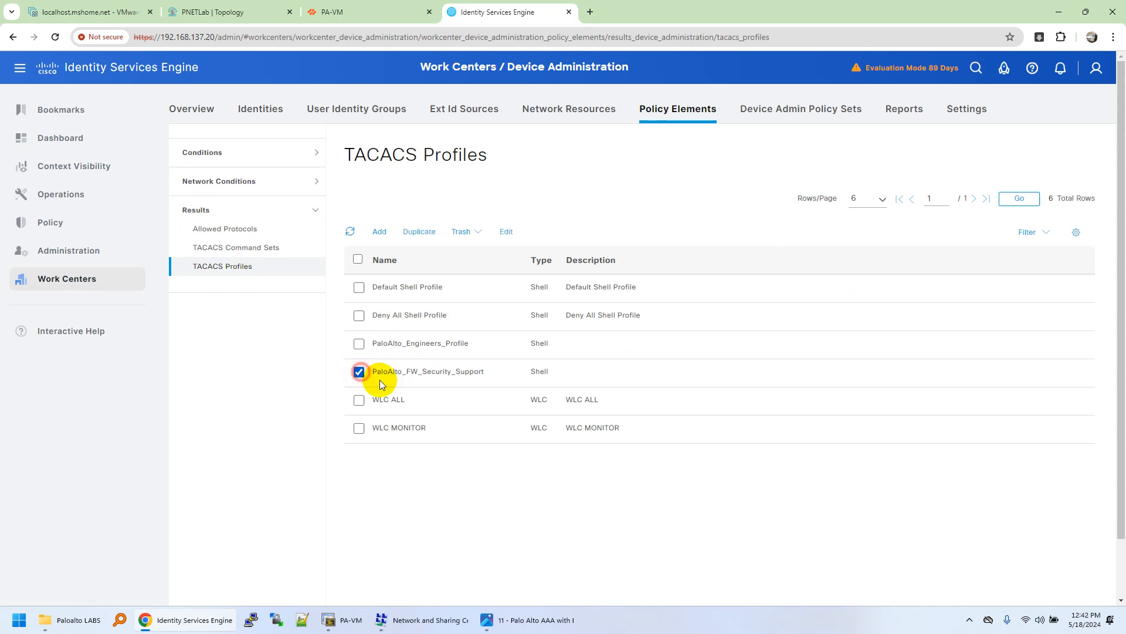
pyautogui.click(507, 232)
# Step: Review privileges 0 to 15 and the mandatory PaloAlto-Admin-Role attribute set to support
pyautogui.scroll(-2, 539, 360)
pyautogui.scroll(2, 485, 276)
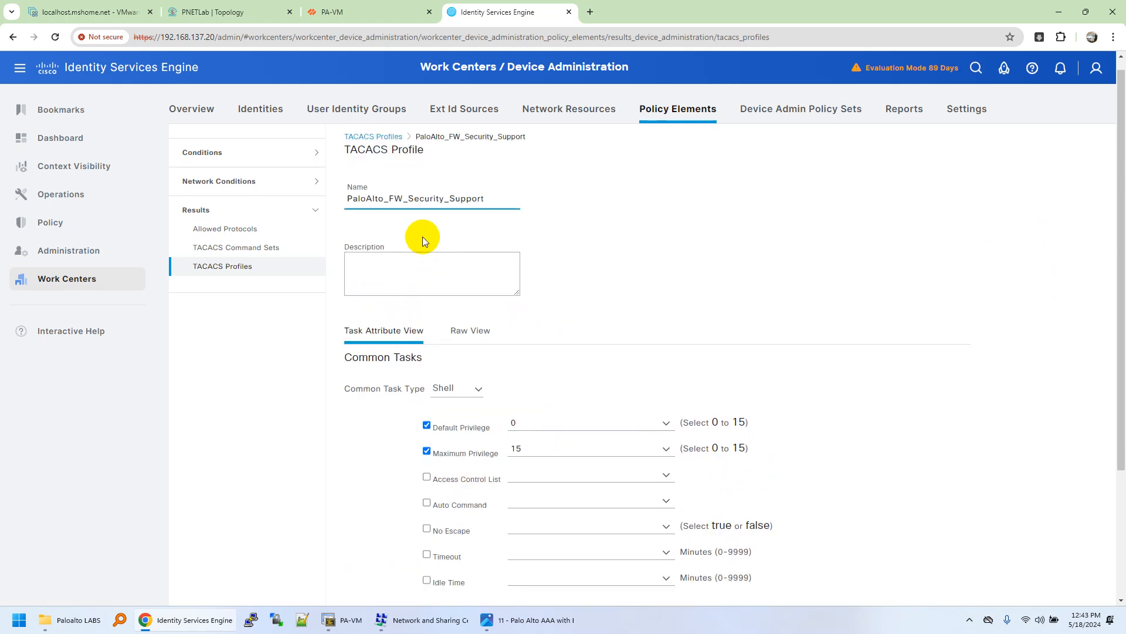
pyautogui.scroll(-1, 510, 306)
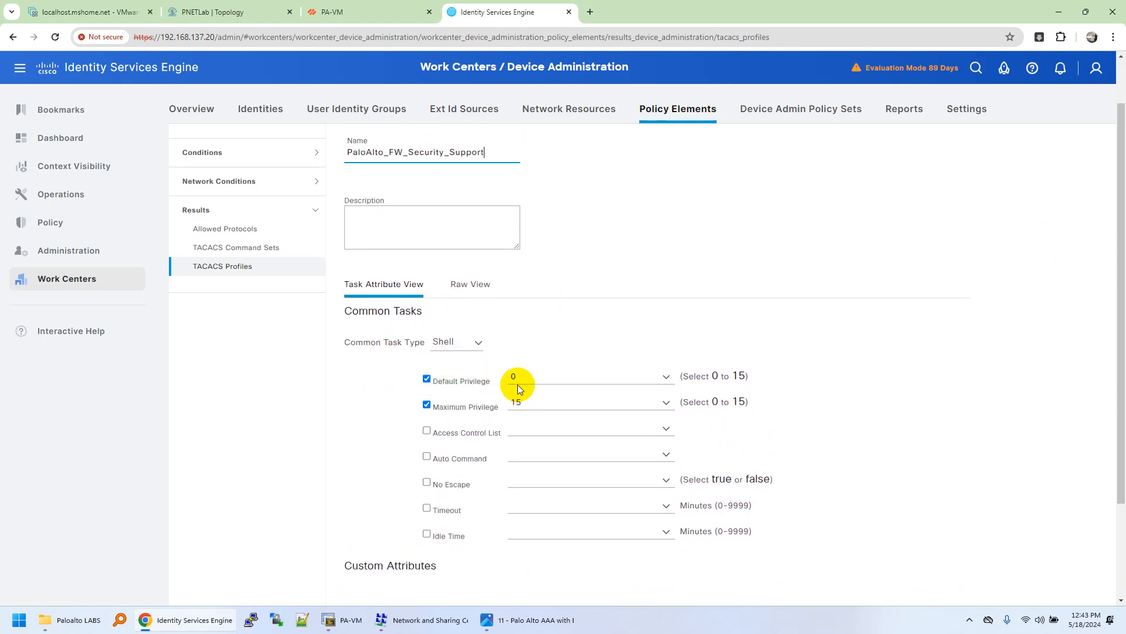
pyautogui.scroll(-2, 645, 405)
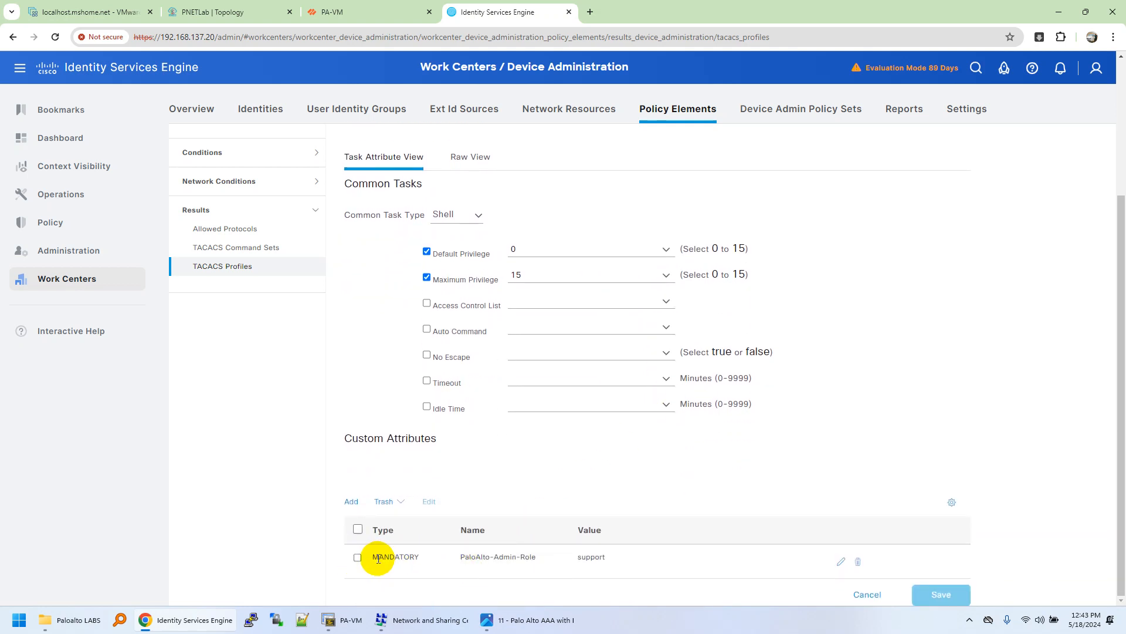
pyautogui.moveTo(341, 437); pyautogui.dragTo(476, 454)
pyautogui.click(414, 575)
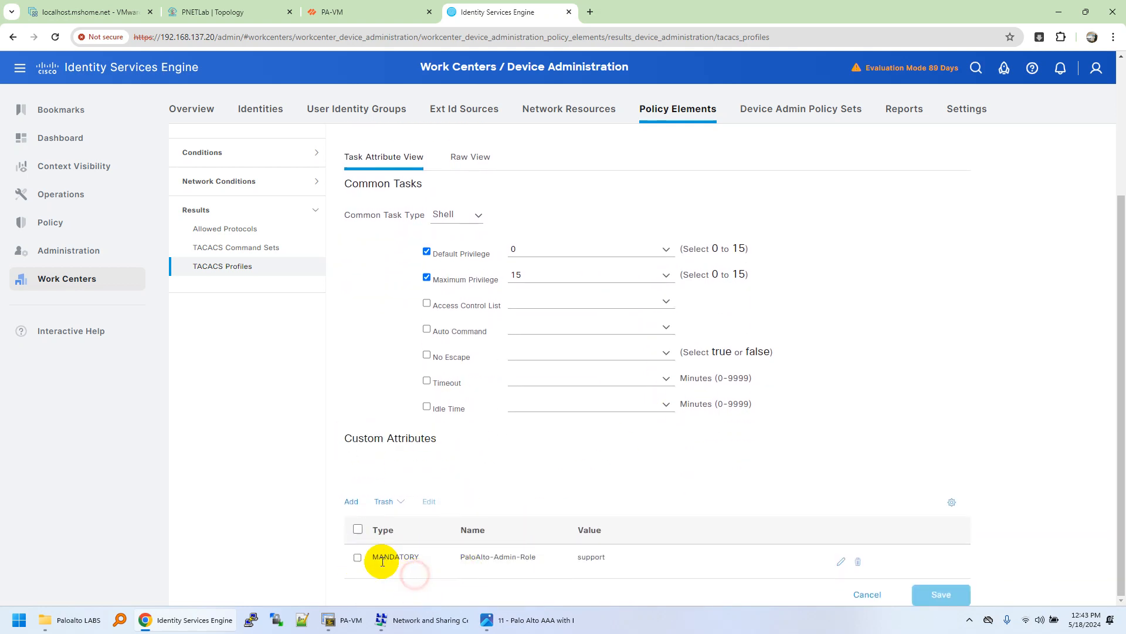
pyautogui.moveTo(372, 558); pyautogui.dragTo(533, 561)
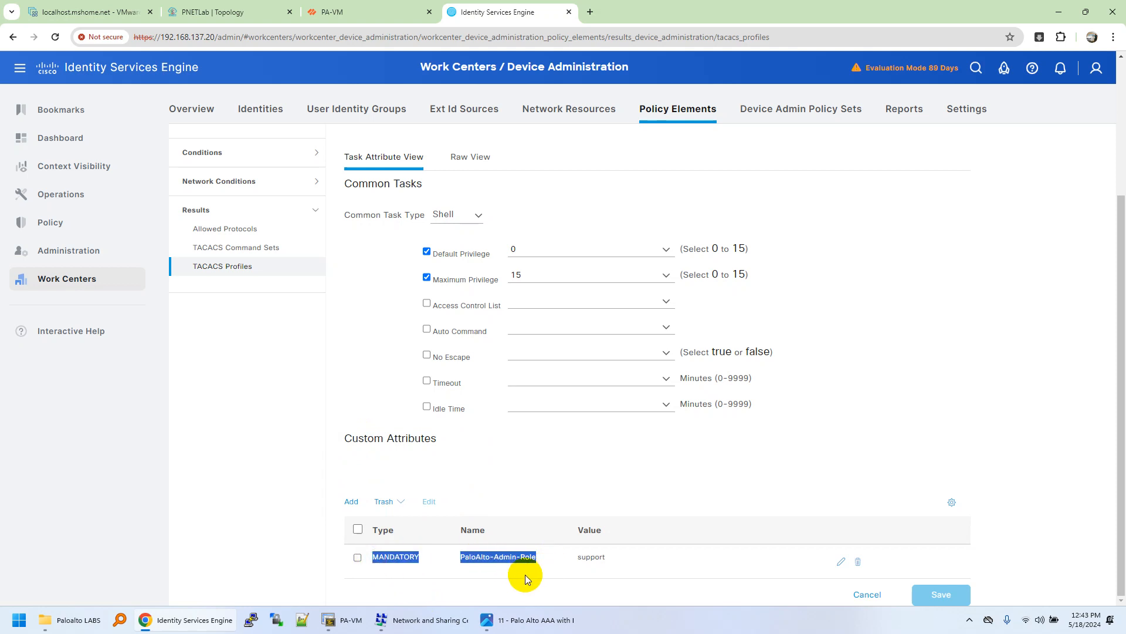
pyautogui.click(516, 574)
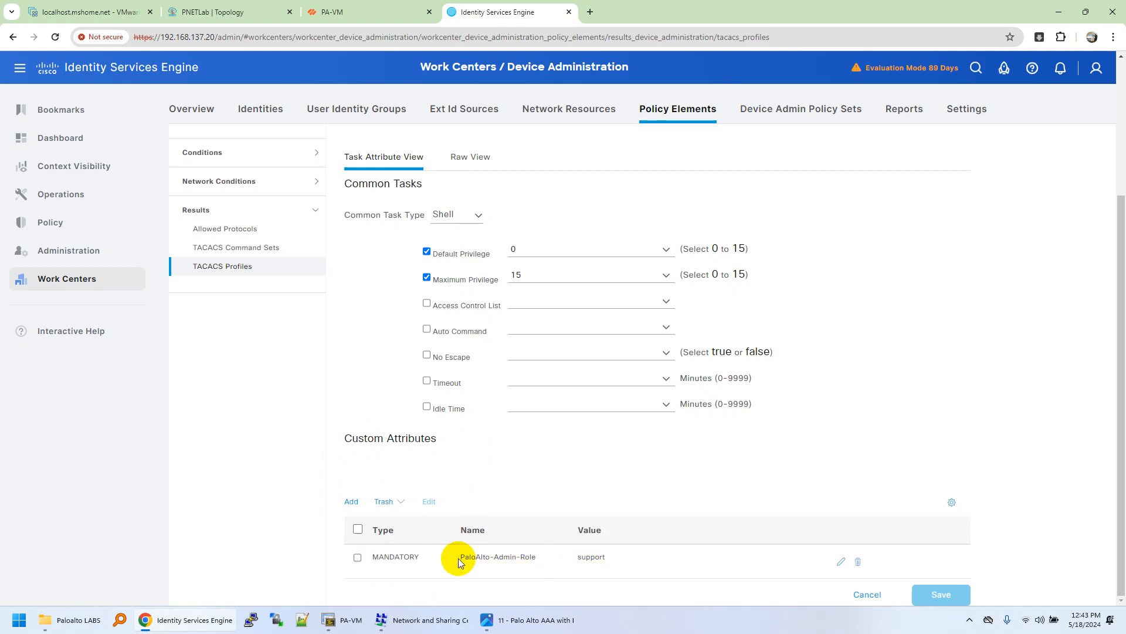
pyautogui.moveTo(458, 557); pyautogui.dragTo(531, 558)
pyautogui.click(497, 571)
pyautogui.click(577, 559)
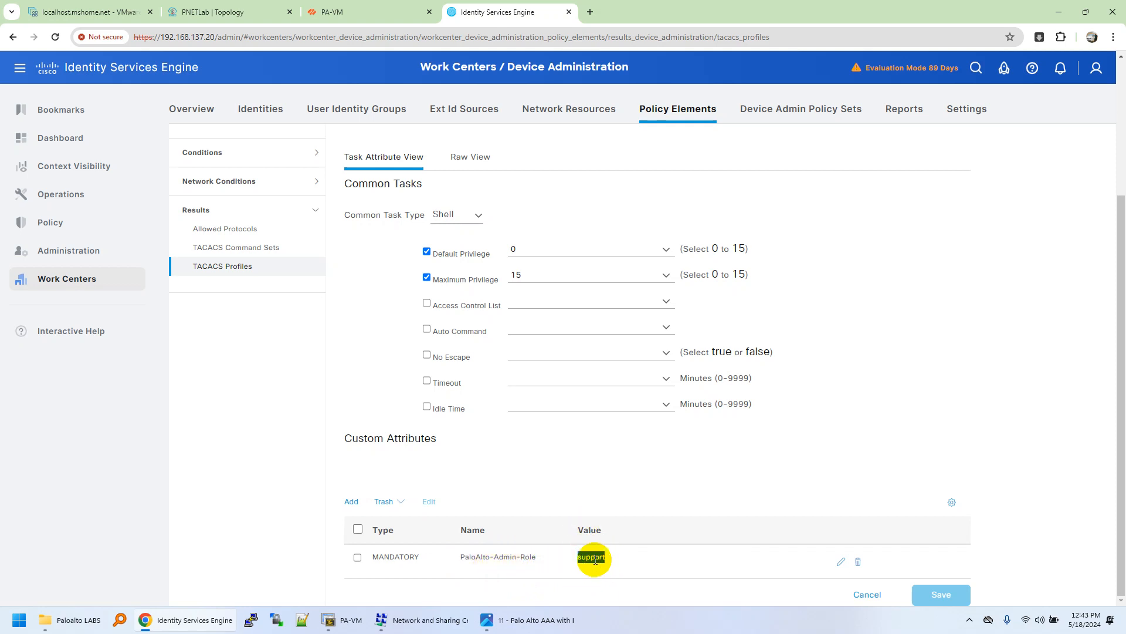
# Step: In PA-VM, dismiss the commit summary and view the support admin role under Admin Roles
pyautogui.click(352, 12)
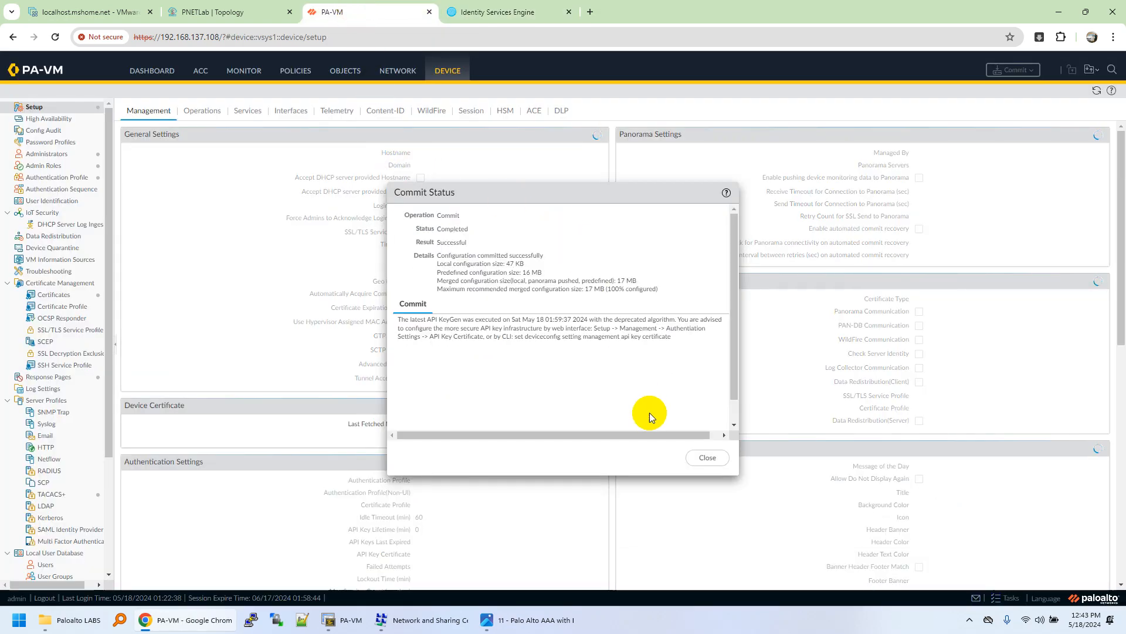
pyautogui.click(701, 457)
pyautogui.click(76, 167)
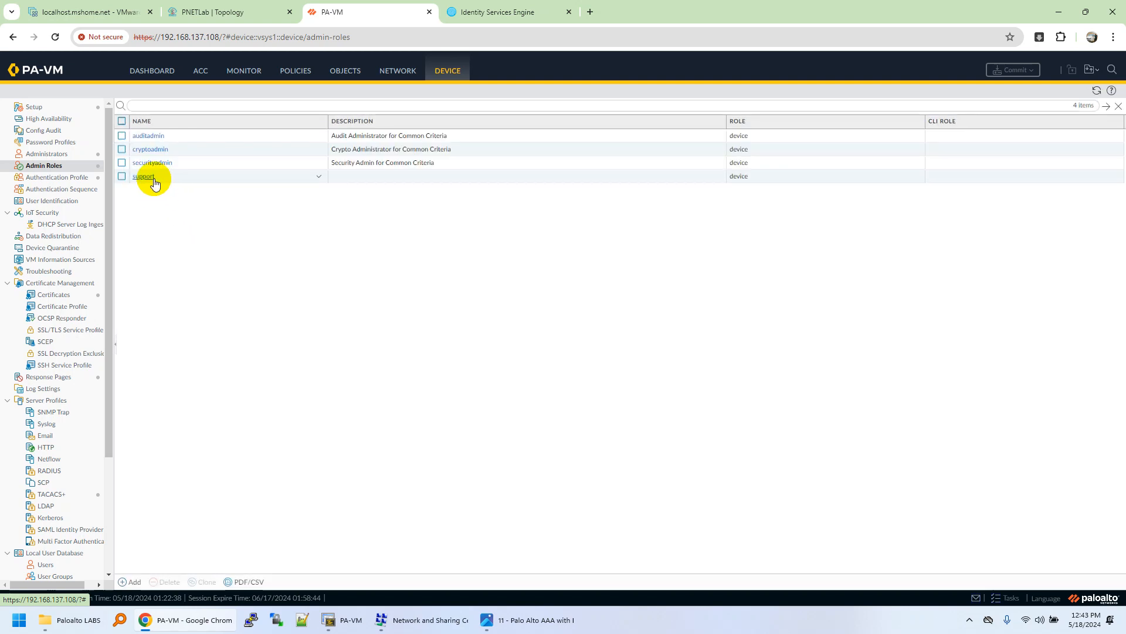
pyautogui.click(164, 179)
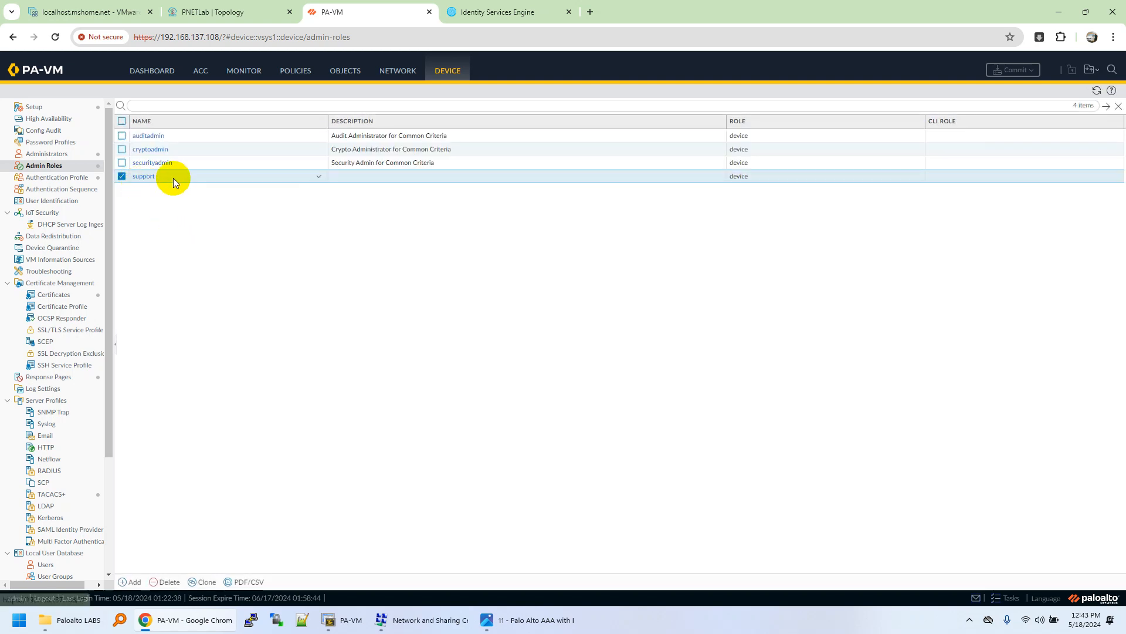
# Step: Confirm the ISE profile's PaloAlto-Admin-Role value is support, then head back to the TACACS profiles list
pyautogui.click(479, 12)
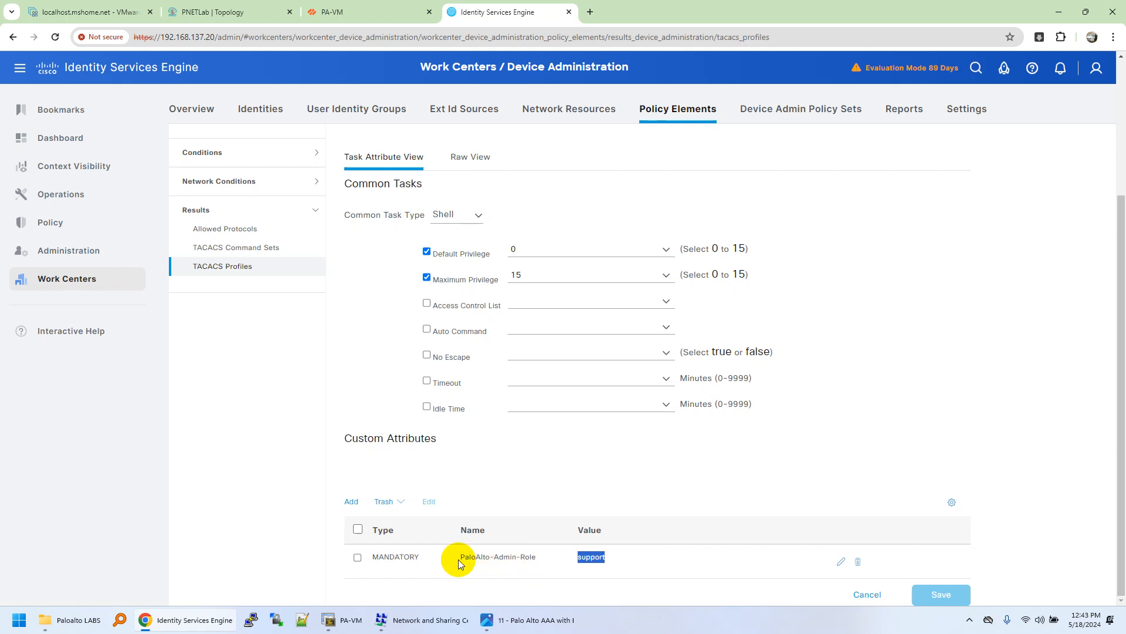
pyautogui.moveTo(455, 558)
pyautogui.mouseDown()
pyautogui.moveTo(503, 558)
pyautogui.moveTo(463, 560)
pyautogui.mouseUp()
pyautogui.click(516, 558)
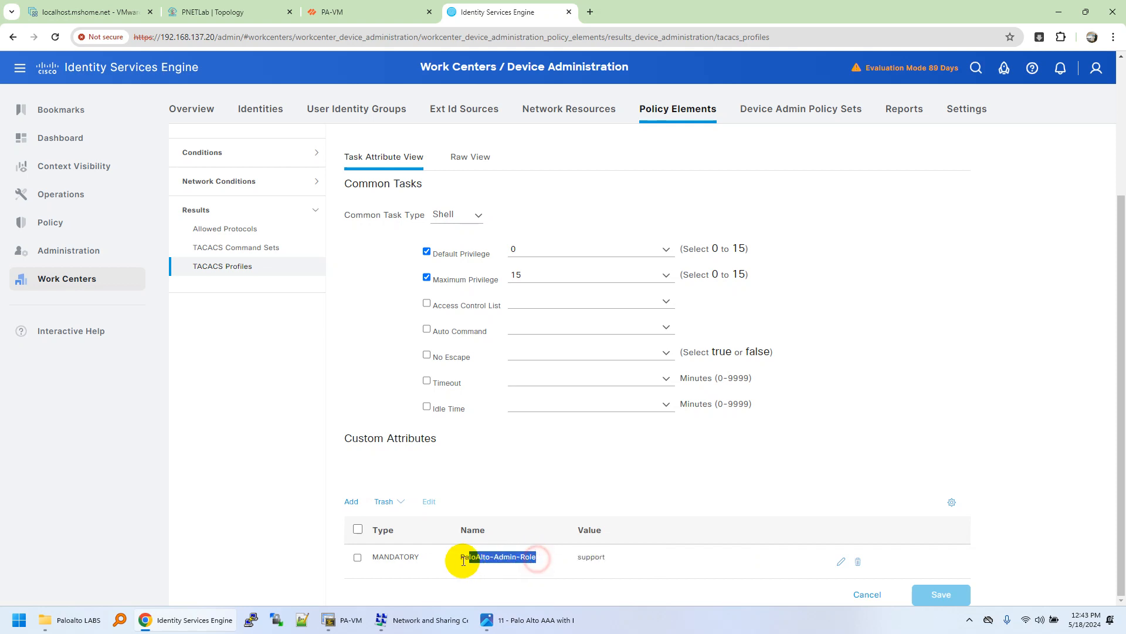
pyautogui.click(515, 563)
pyautogui.click(603, 560)
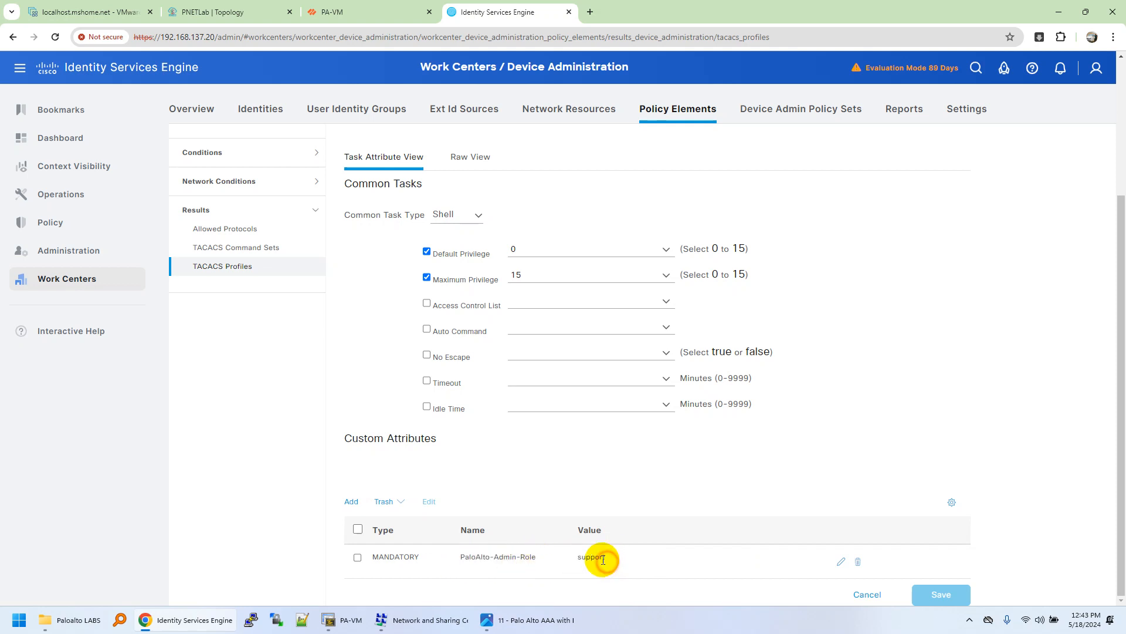
pyautogui.moveTo(345, 437); pyautogui.dragTo(477, 450)
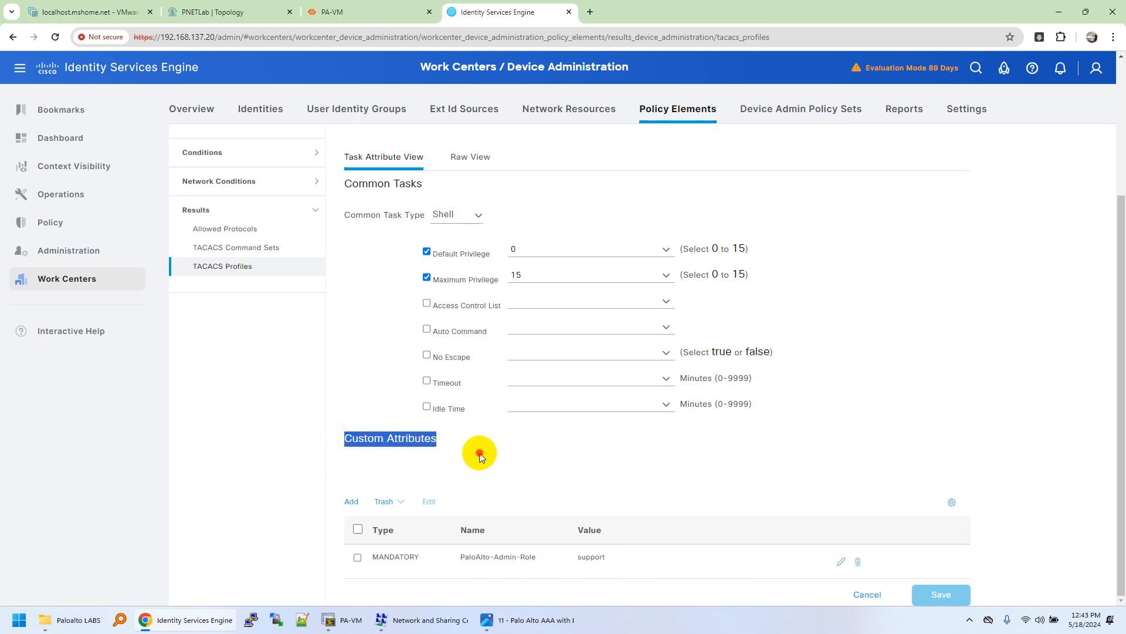
pyautogui.click(477, 456)
pyautogui.moveTo(459, 556); pyautogui.dragTo(614, 564)
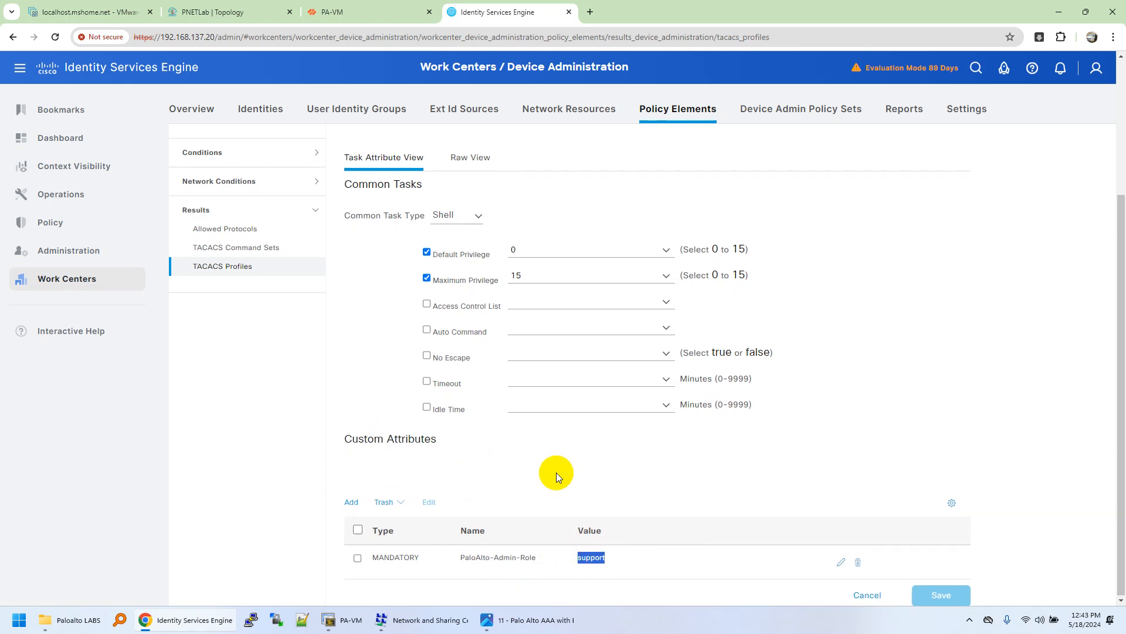
pyautogui.scroll(3, 556, 473)
pyautogui.click(405, 152)
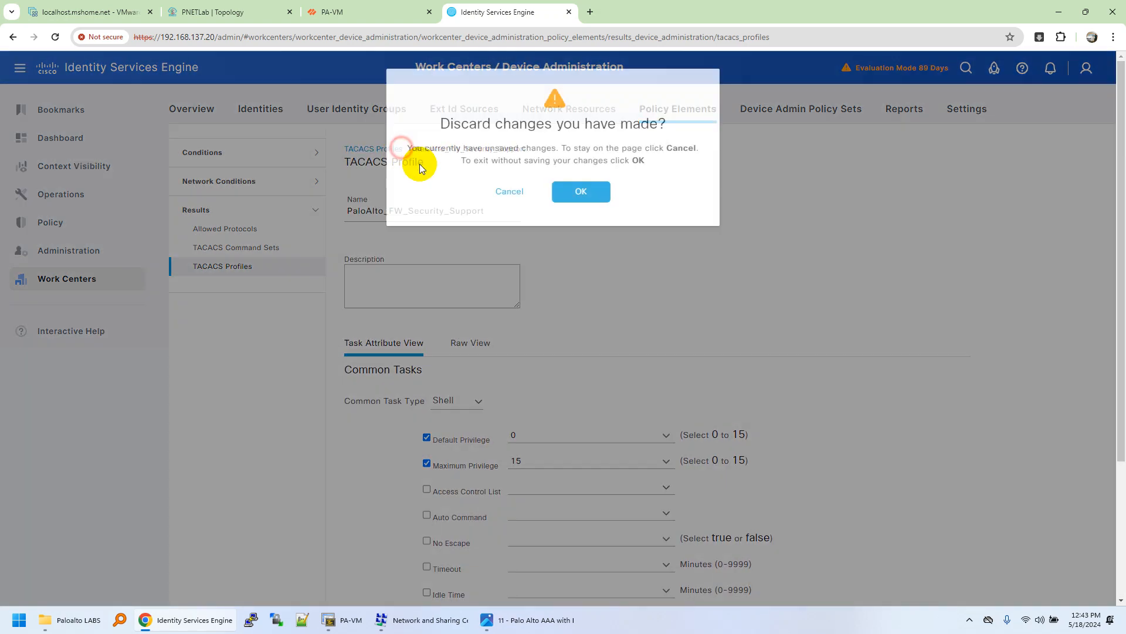
# Step: Discard changes and open PaloAlto_Engineers_Profile, whose PaloAlto-Admin-Role value is securityadmin
pyautogui.click(581, 191)
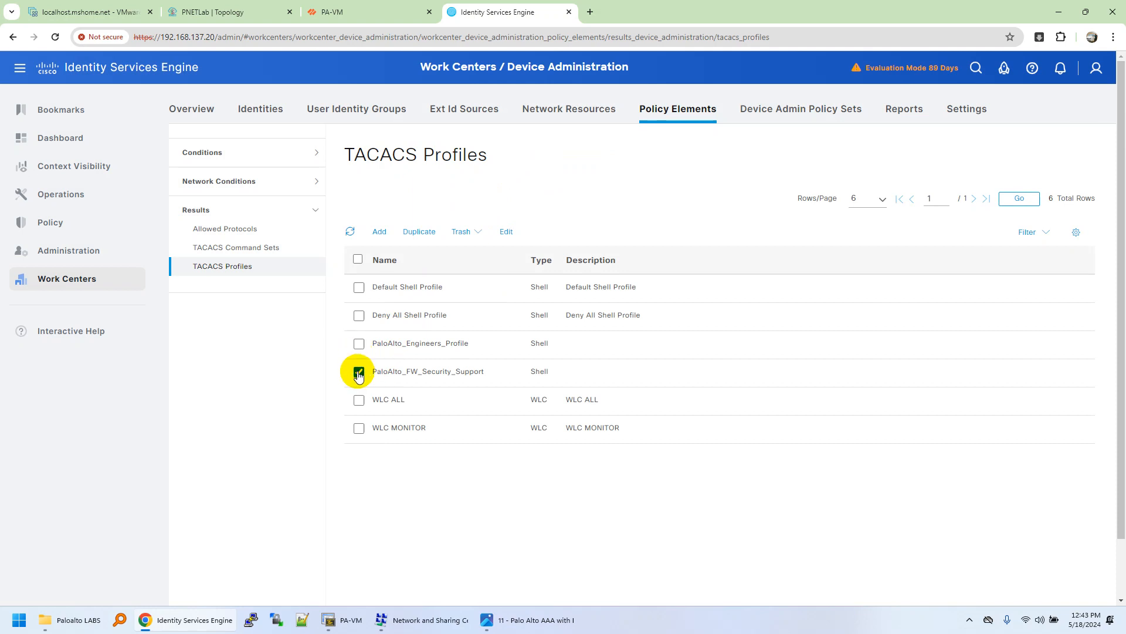
pyautogui.click(359, 372)
pyautogui.click(358, 343)
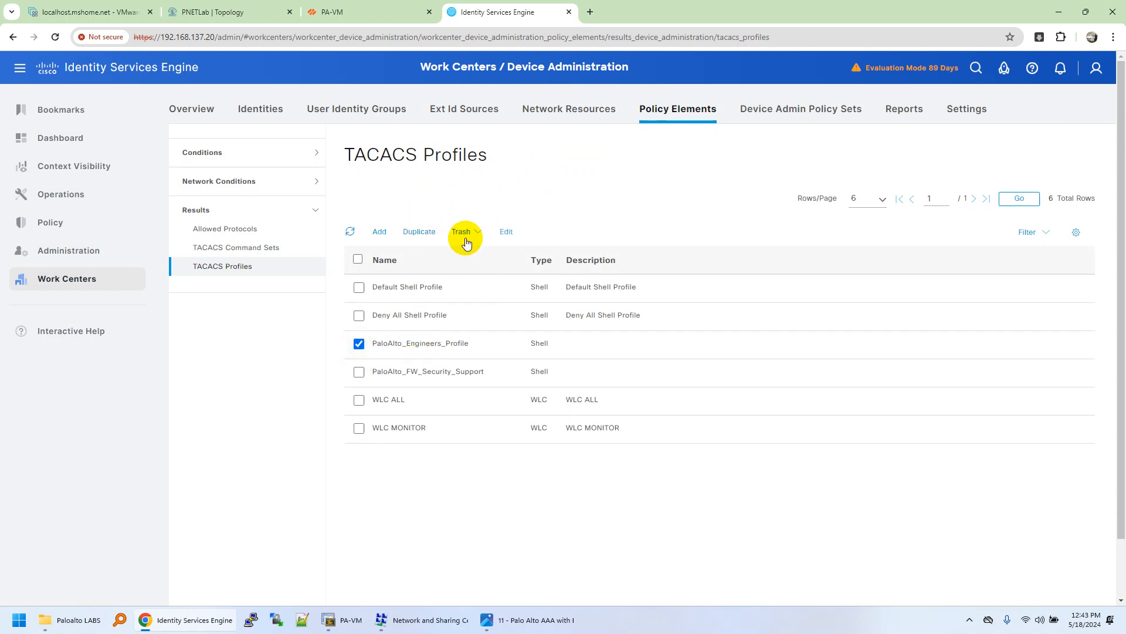
pyautogui.click(509, 231)
pyautogui.scroll(-3, 576, 419)
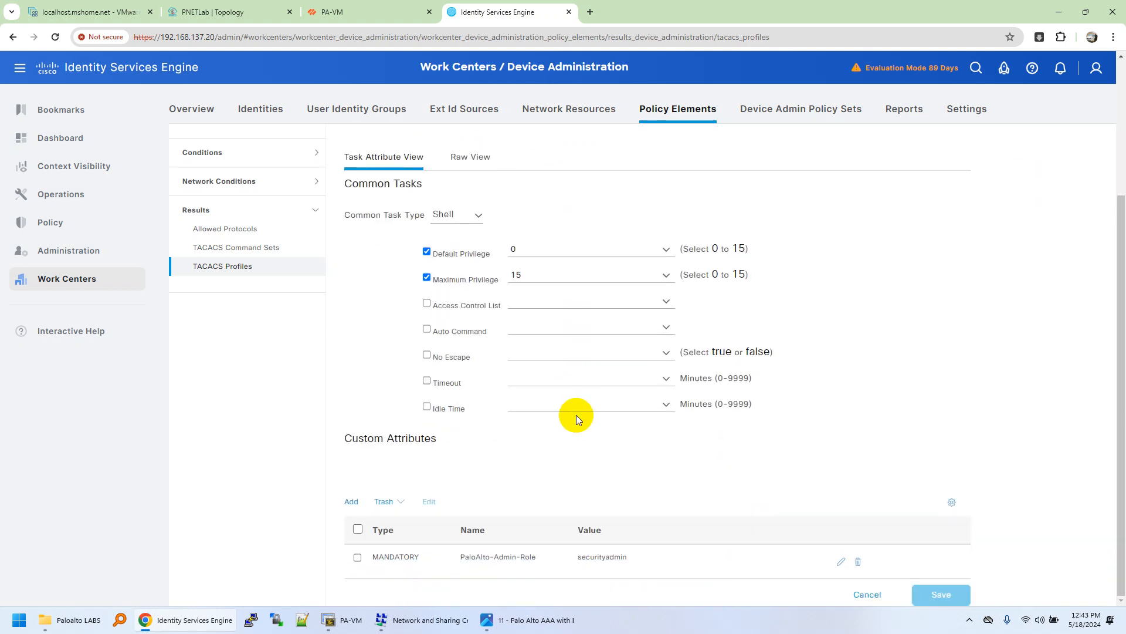
pyautogui.moveTo(579, 556); pyautogui.dragTo(631, 562)
# Step: Compare the securityadmin admin role on PA-VM with the profile's PaloAlto-Admin-Role attribute
pyautogui.click(372, 12)
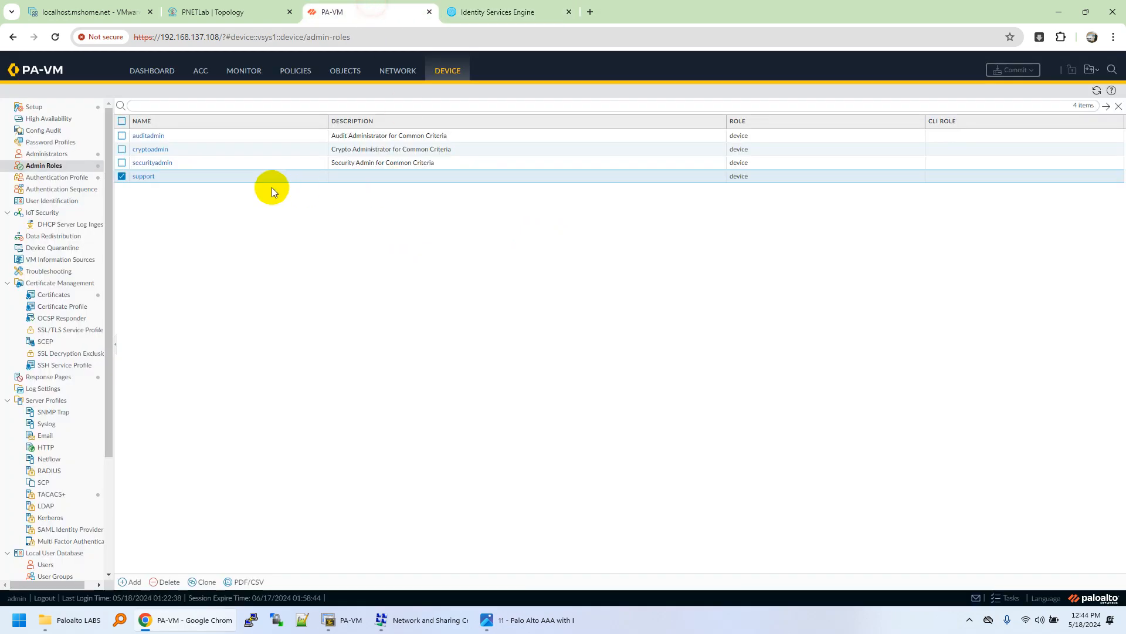
pyautogui.click(181, 163)
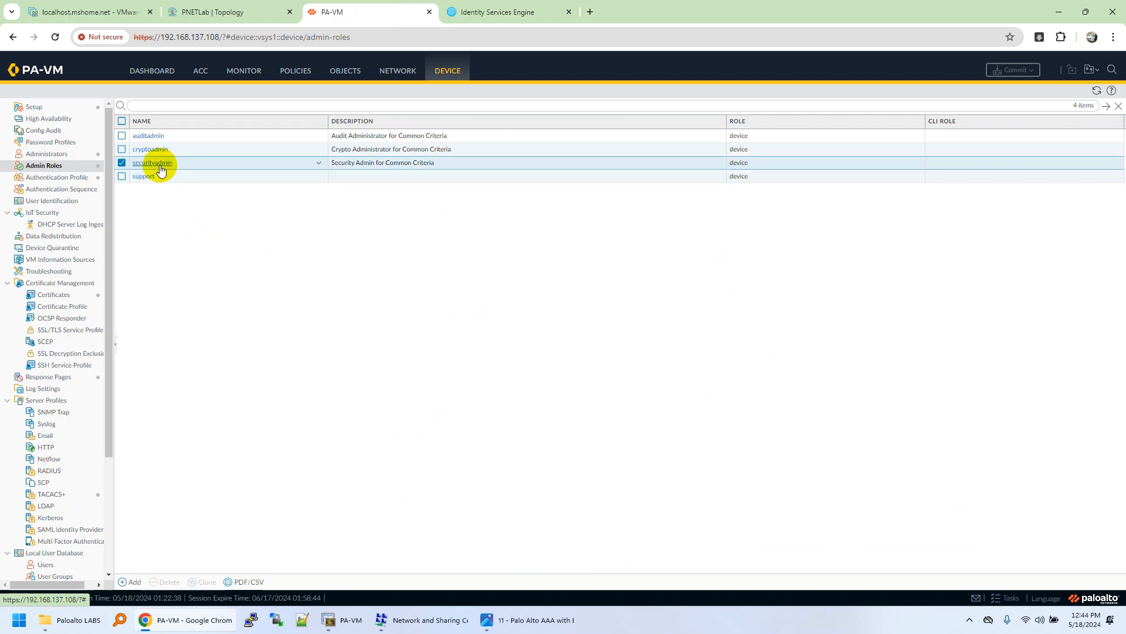
pyautogui.click(463, 11)
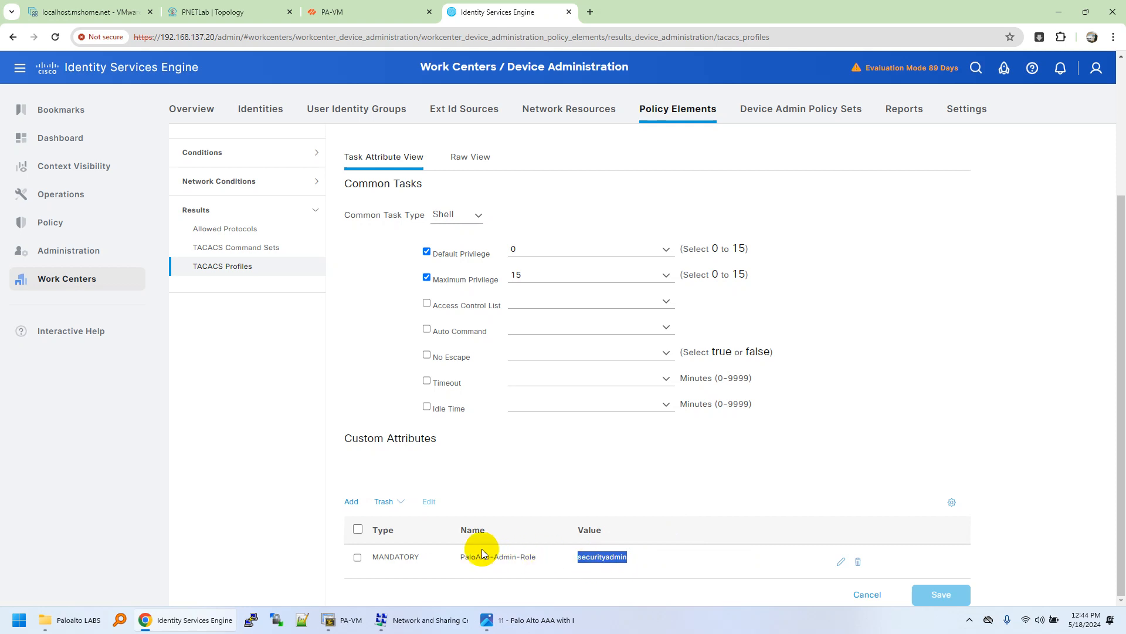
pyautogui.moveTo(461, 561); pyautogui.dragTo(537, 560)
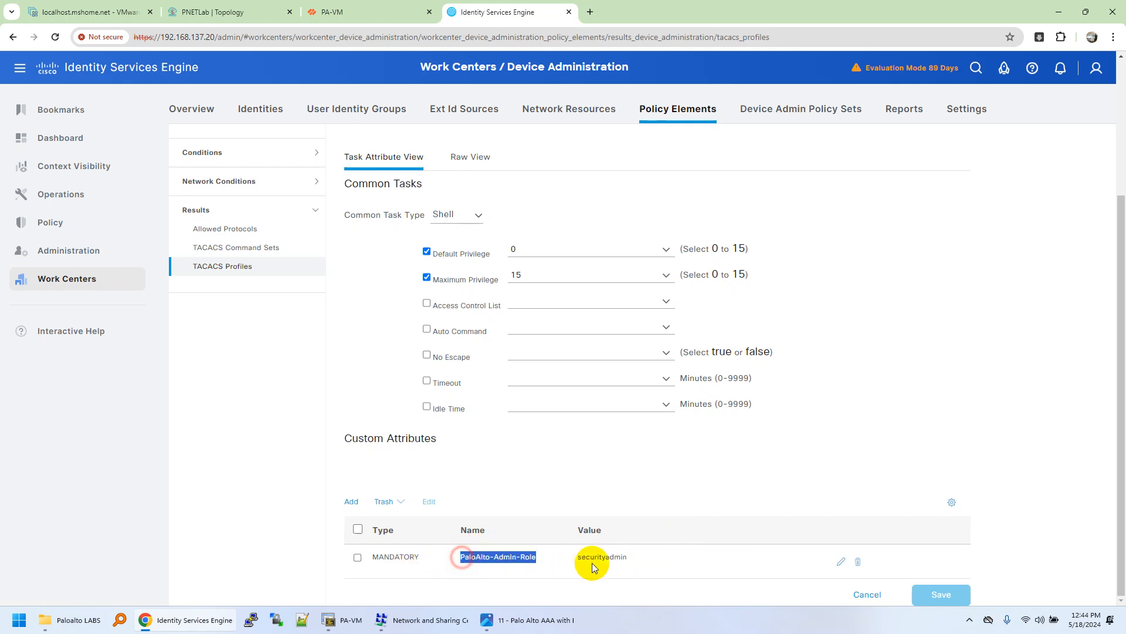
pyautogui.click(610, 558)
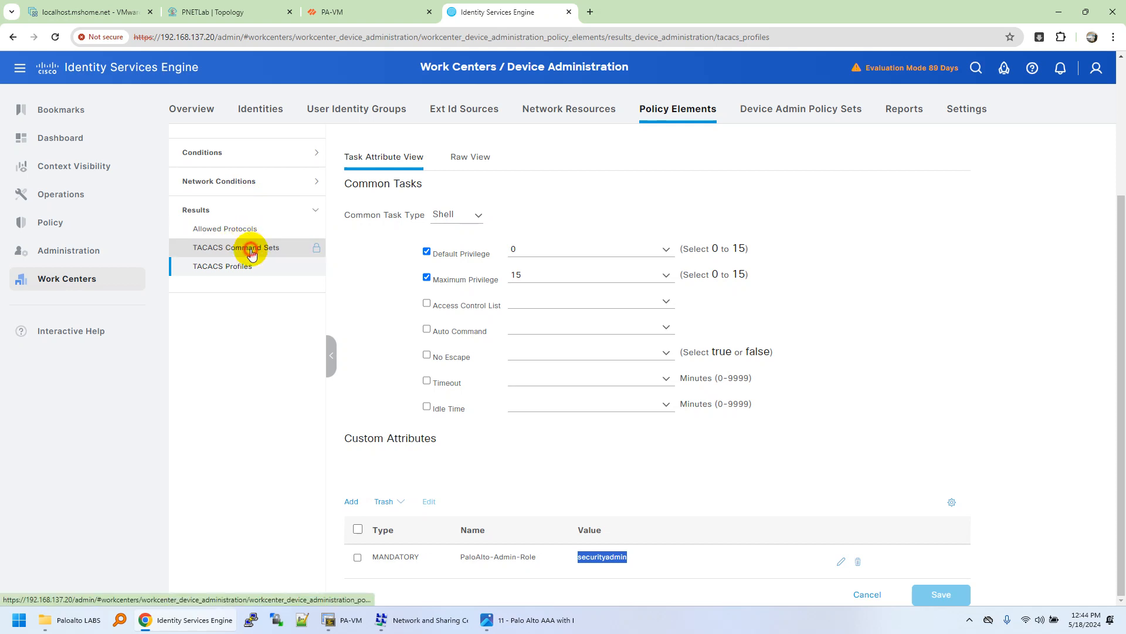
# Step: Open the PA_FW_Security_Support command set and review its permit-any-command setting
pyautogui.click(249, 248)
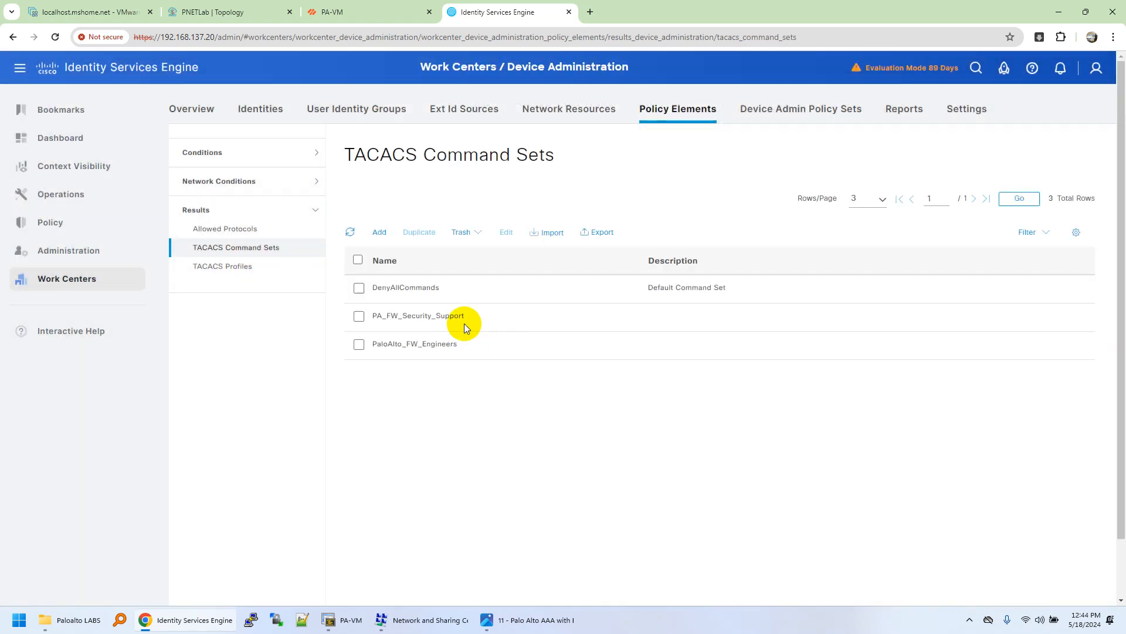
pyautogui.click(360, 316)
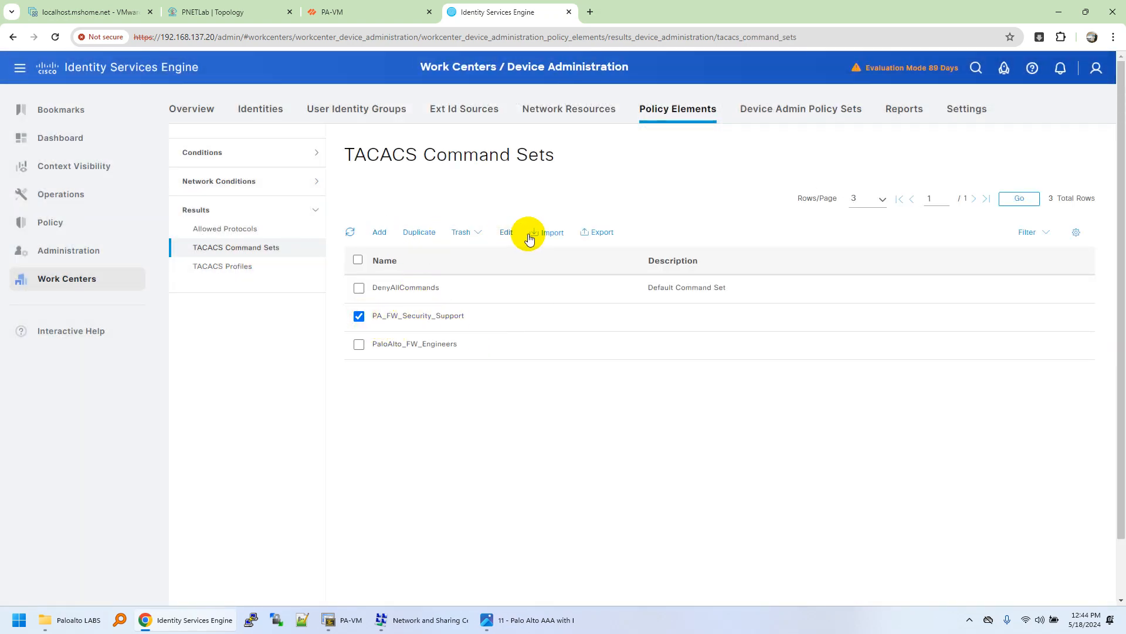
pyautogui.click(506, 232)
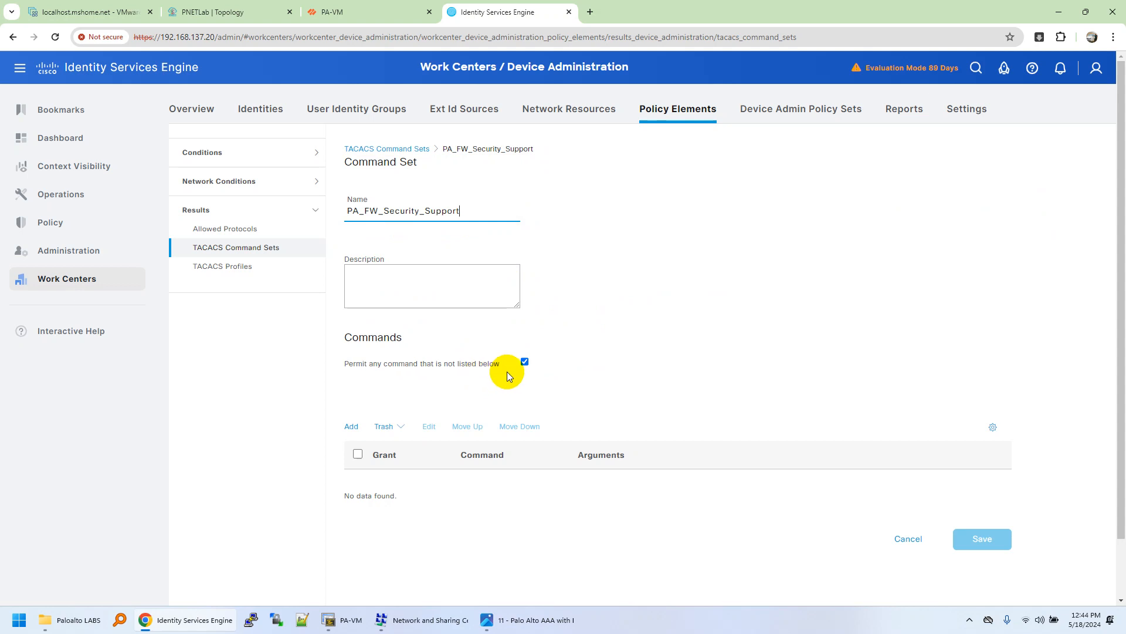
pyautogui.moveTo(345, 366); pyautogui.dragTo(400, 372)
pyautogui.tripleClick(382, 366)
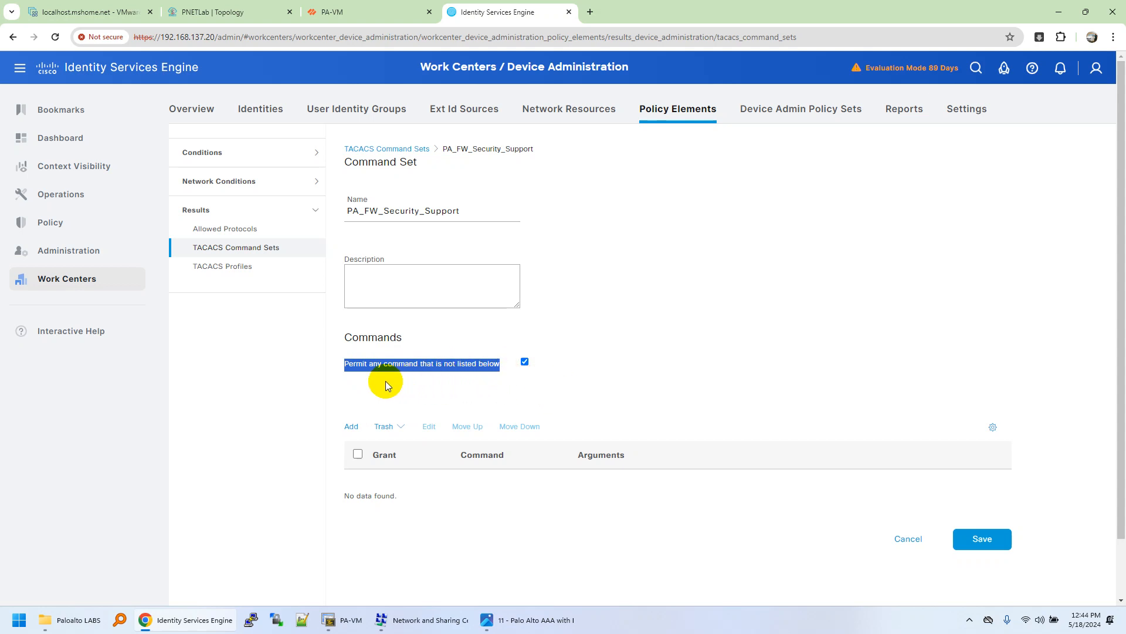
pyautogui.click(300, 379)
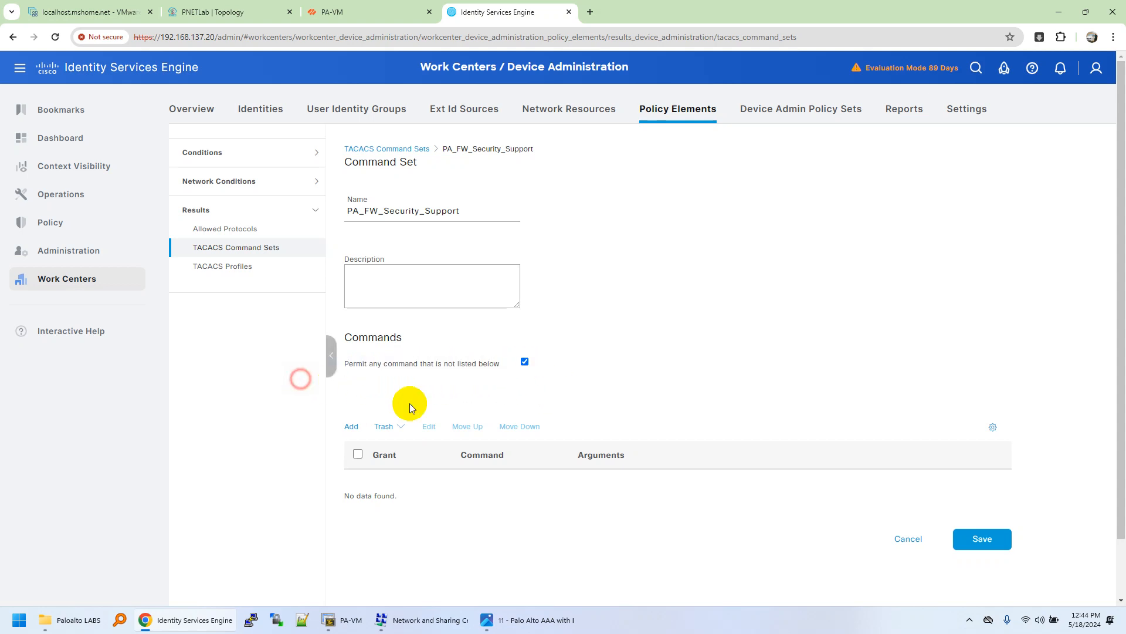
# Step: Discard changes and review the PaloAlto_FW_Engineers command set, which has no command entries
pyautogui.click(408, 150)
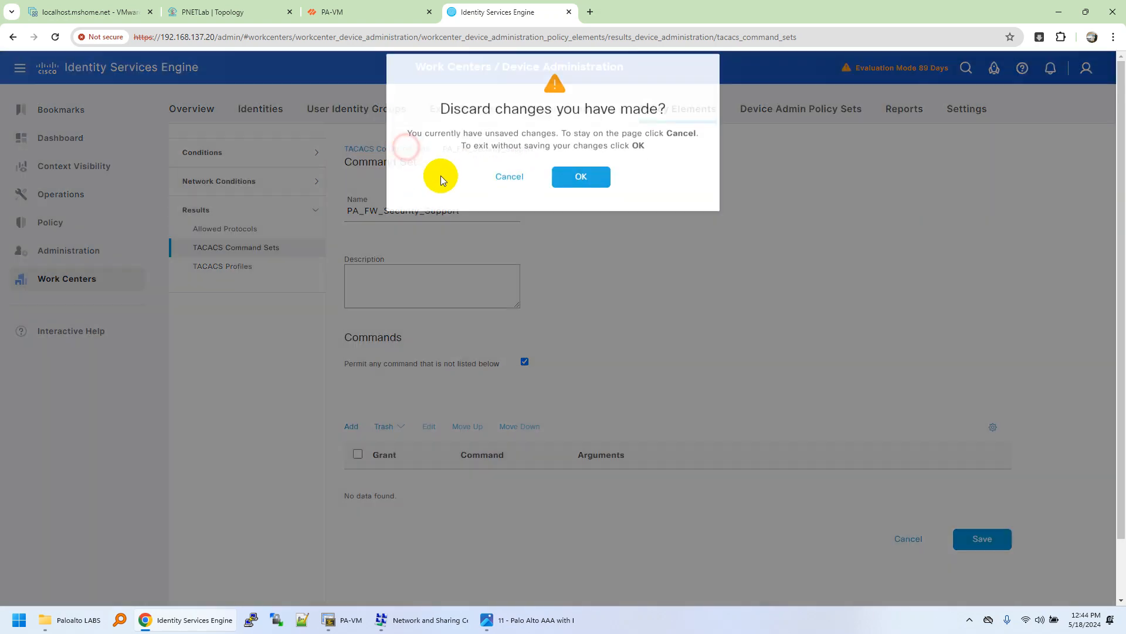
pyautogui.click(579, 193)
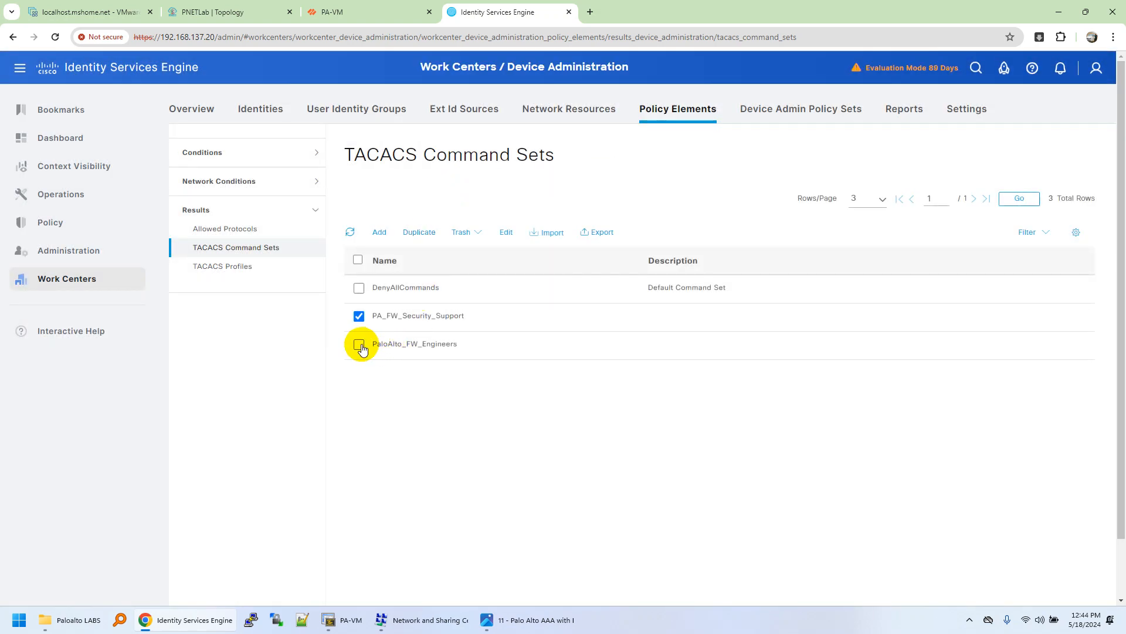
pyautogui.click(359, 316)
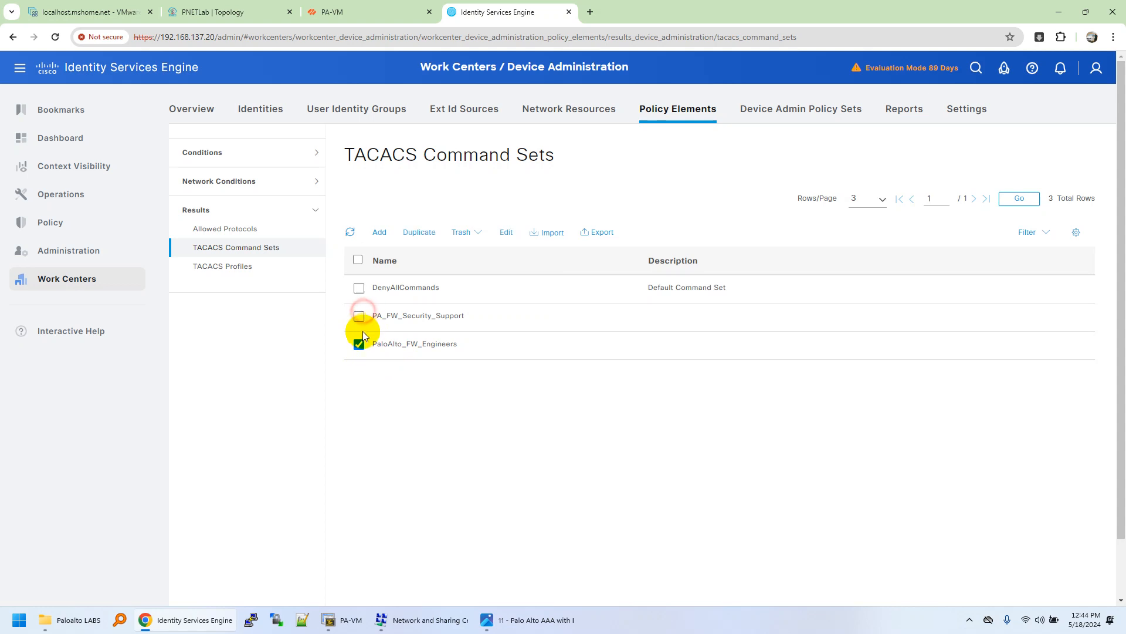
pyautogui.click(506, 231)
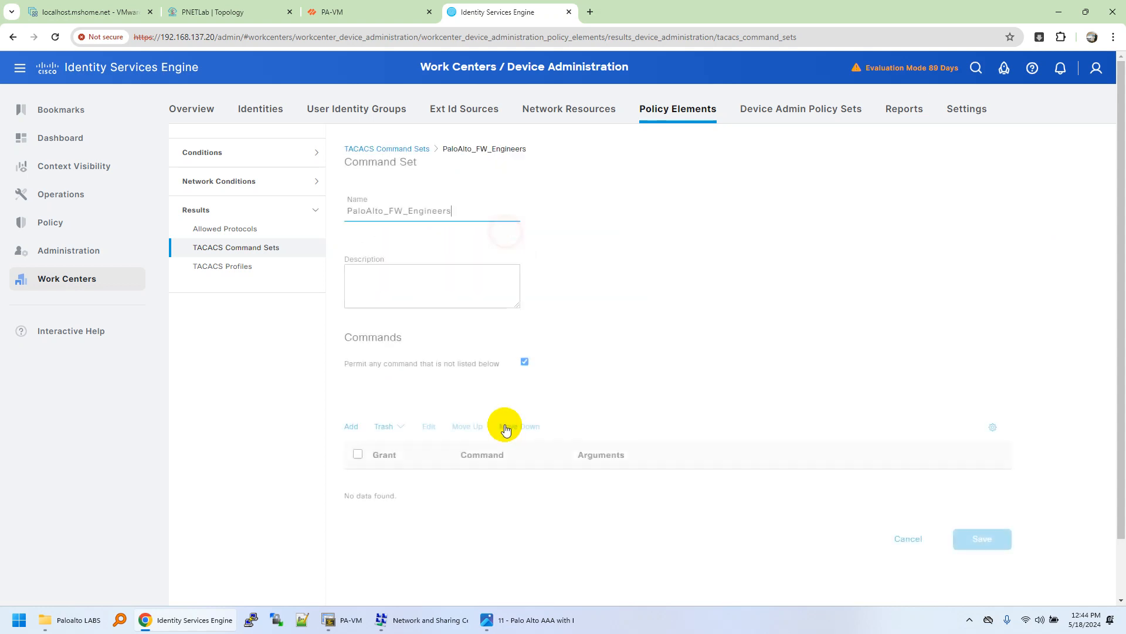
pyautogui.scroll(-2, 503, 411)
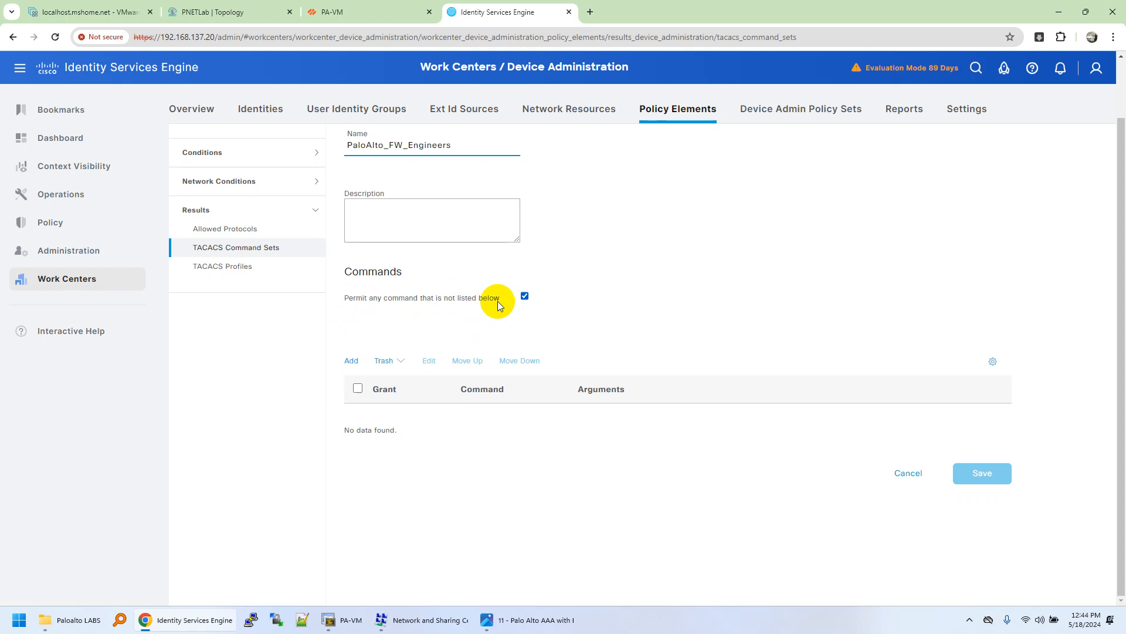
pyautogui.scroll(2, 497, 301)
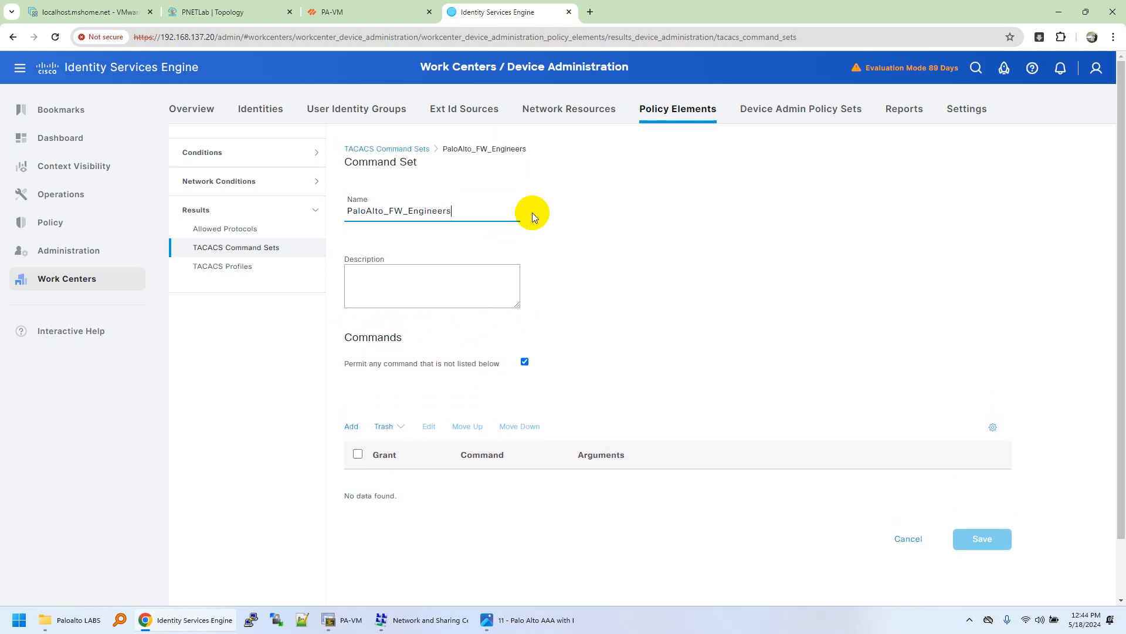
# Step: Review the PaloAlto_Networks_LAB policy set's PaloAlto_Networks location condition, then open its policy details
pyautogui.click(795, 115)
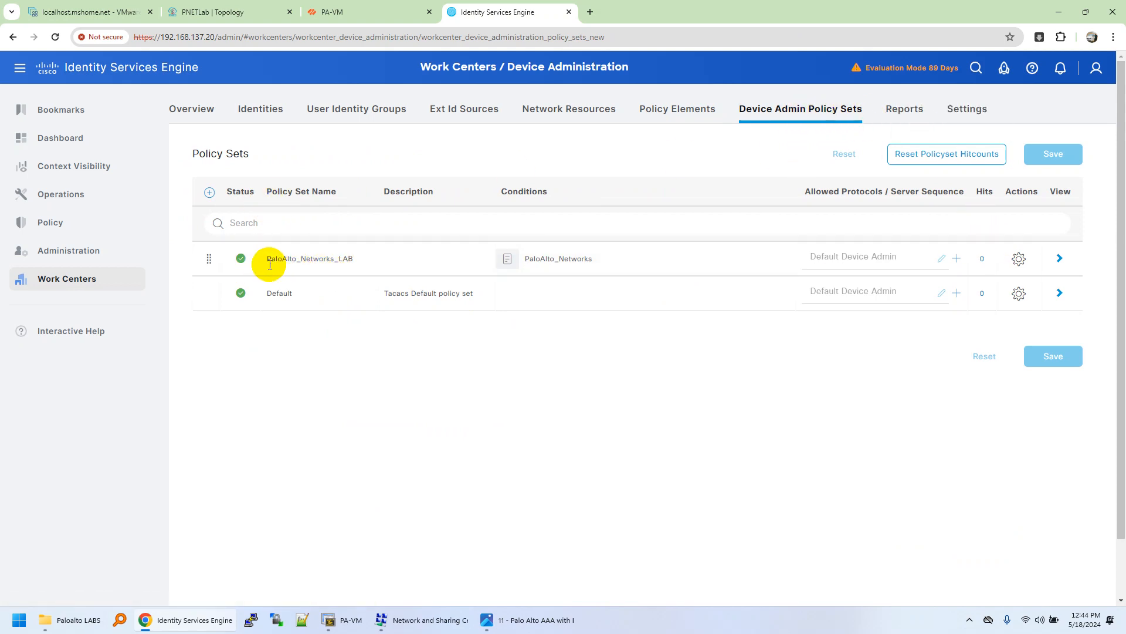
pyautogui.moveTo(267, 262); pyautogui.dragTo(352, 259)
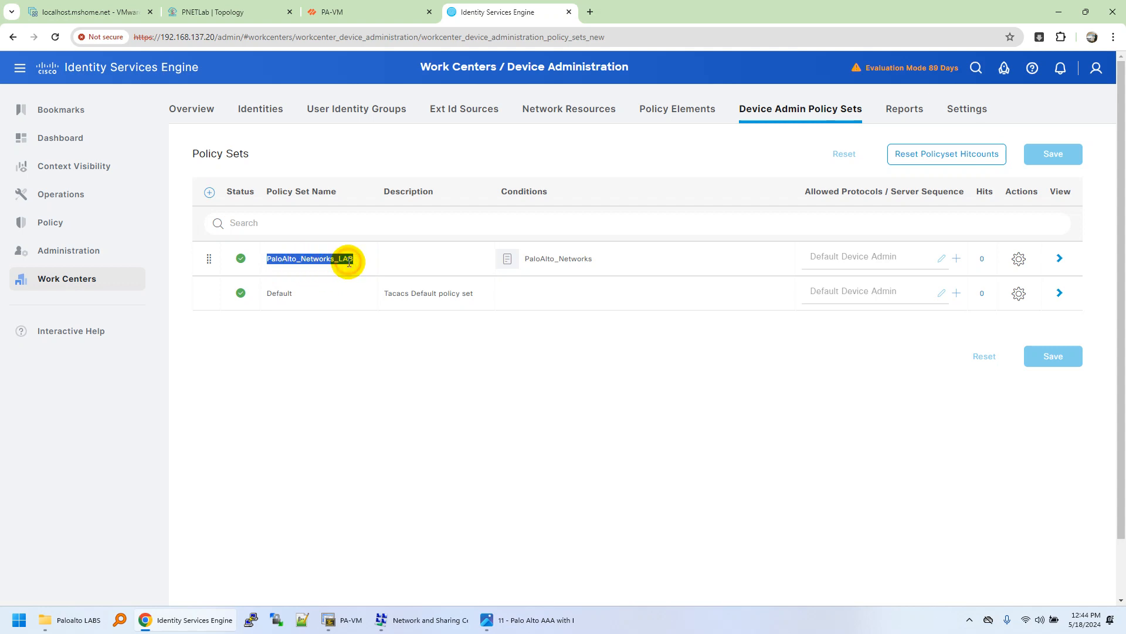
pyautogui.click(554, 267)
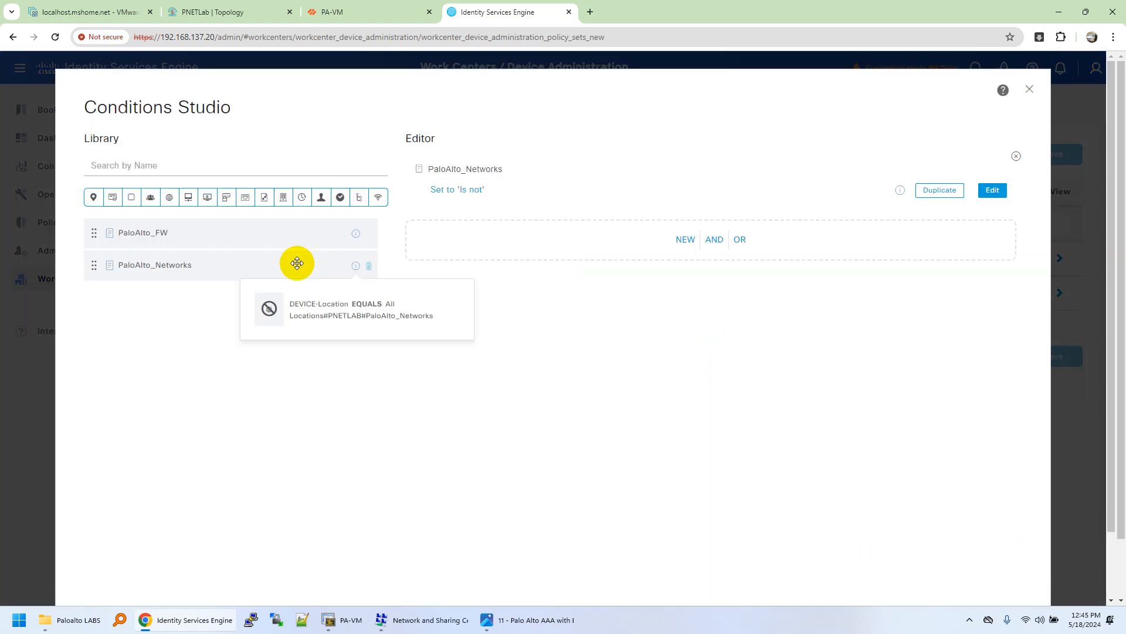
pyautogui.click(993, 191)
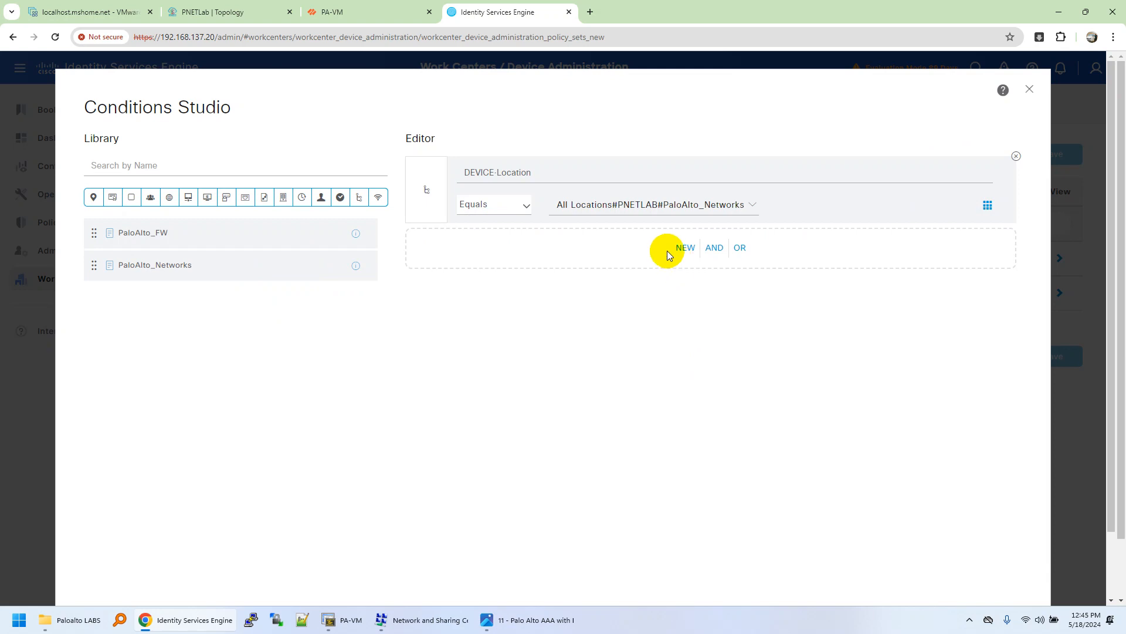
pyautogui.moveTo(524, 200)
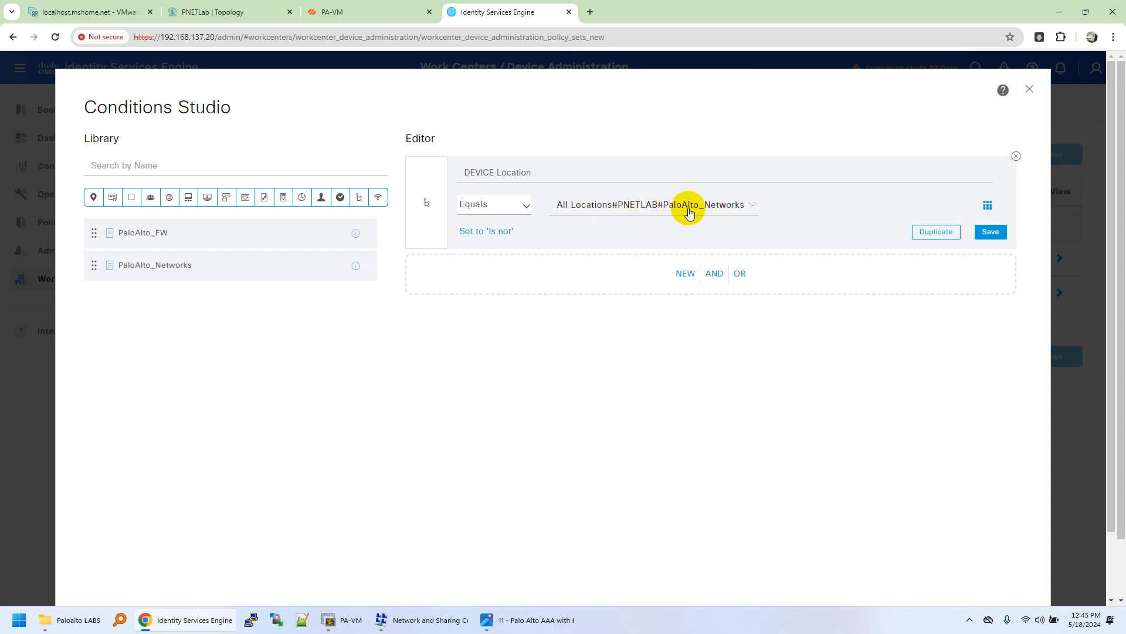
pyautogui.click(1029, 88)
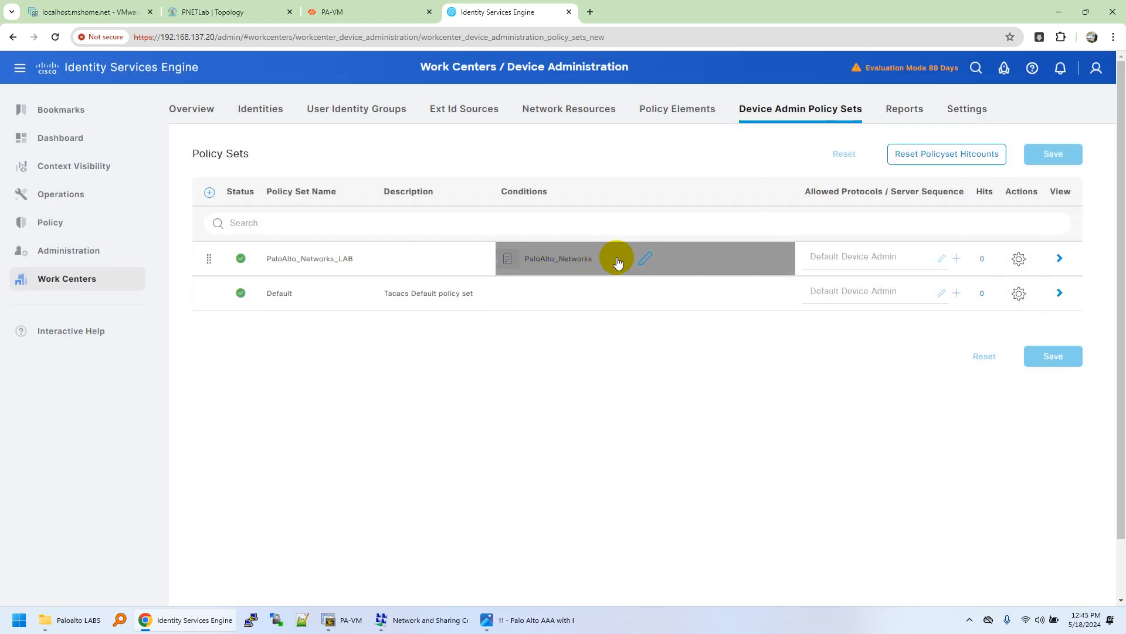
pyautogui.click(1061, 260)
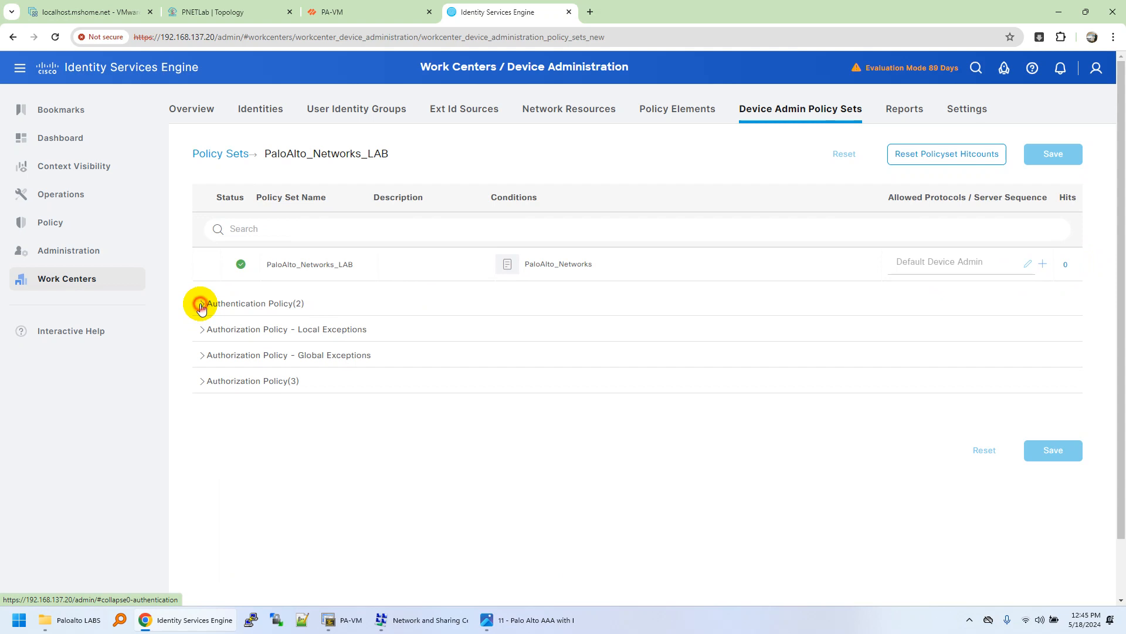
# Step: Open the PaloAlto_FW_Authentication rule's device IP condition and check the firewall's address on PA-VM
pyautogui.click(201, 306)
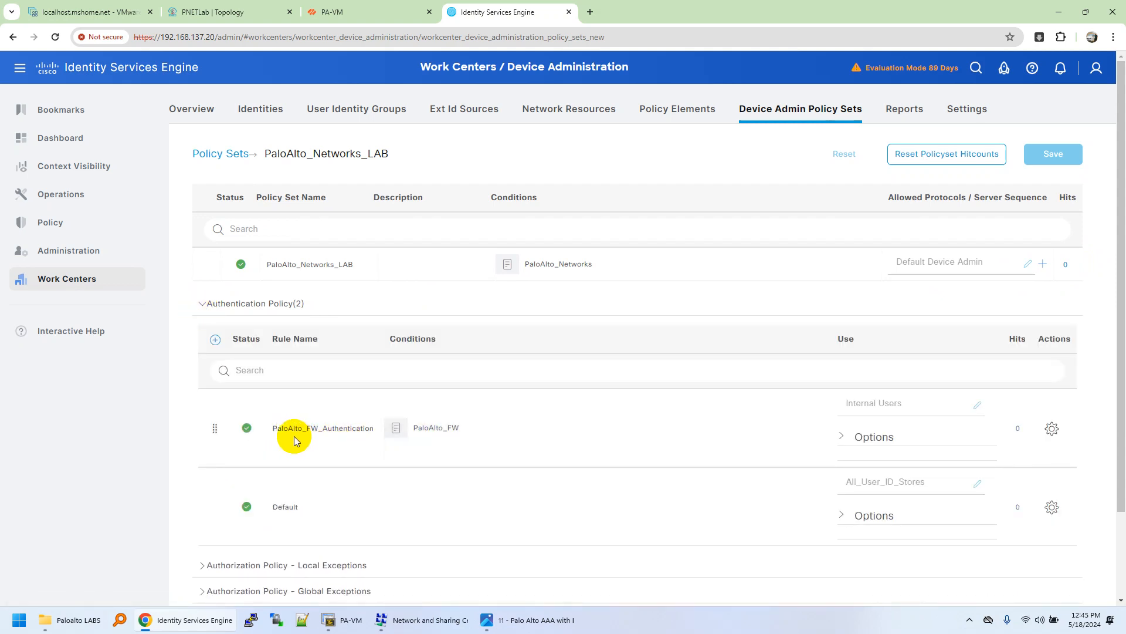
pyautogui.click(464, 442)
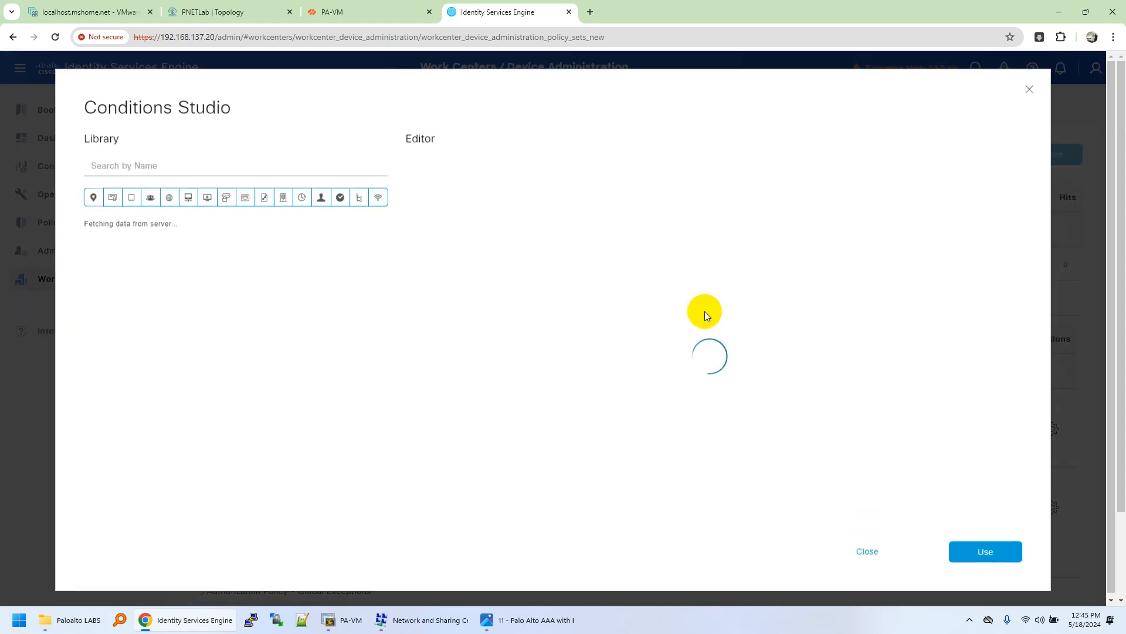
pyautogui.click(996, 191)
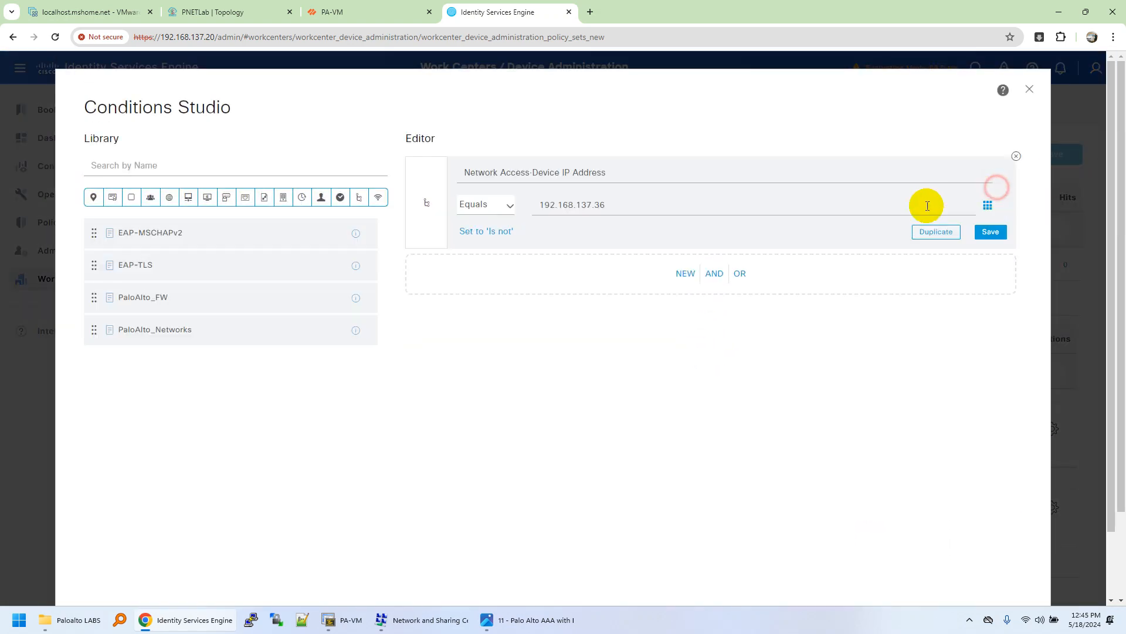
pyautogui.click(606, 204)
pyautogui.moveTo(607, 203); pyautogui.dragTo(545, 204)
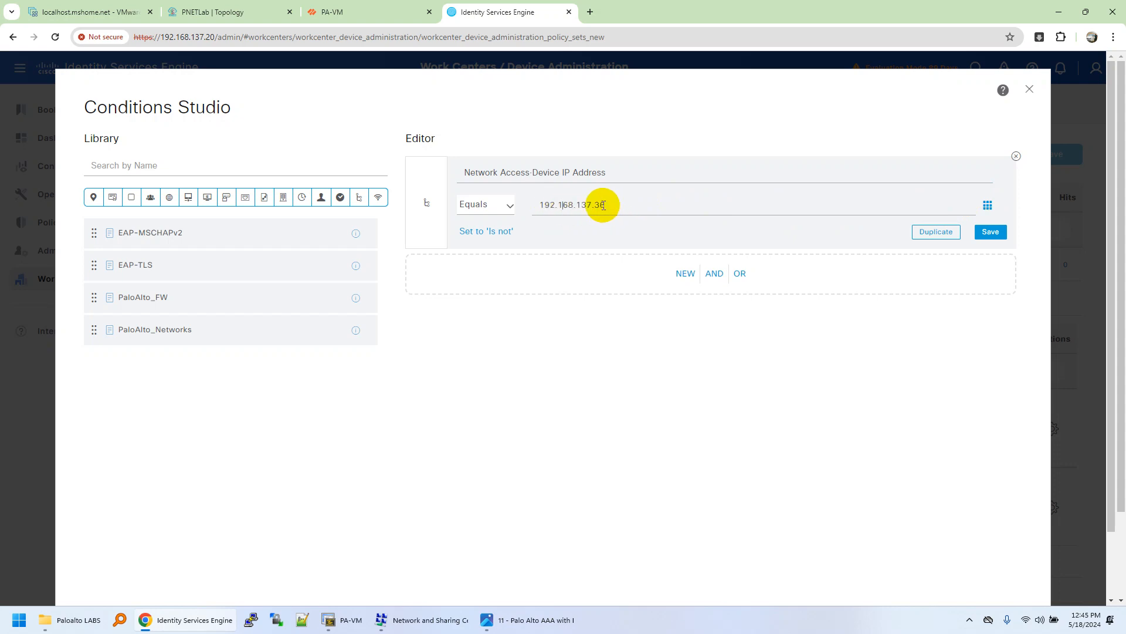
pyautogui.click(352, 10)
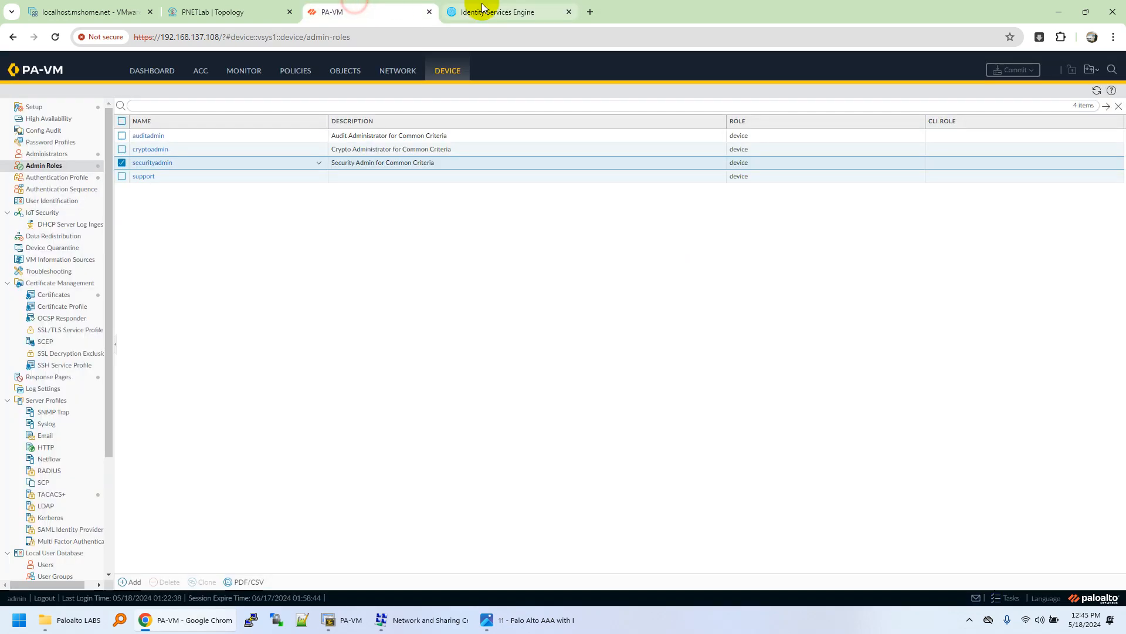
pyautogui.click(512, 7)
# Step: Change the condition's IP to 192.168.137.108, save it, and apply it to the rule
pyautogui.moveTo(596, 205); pyautogui.dragTo(615, 204)
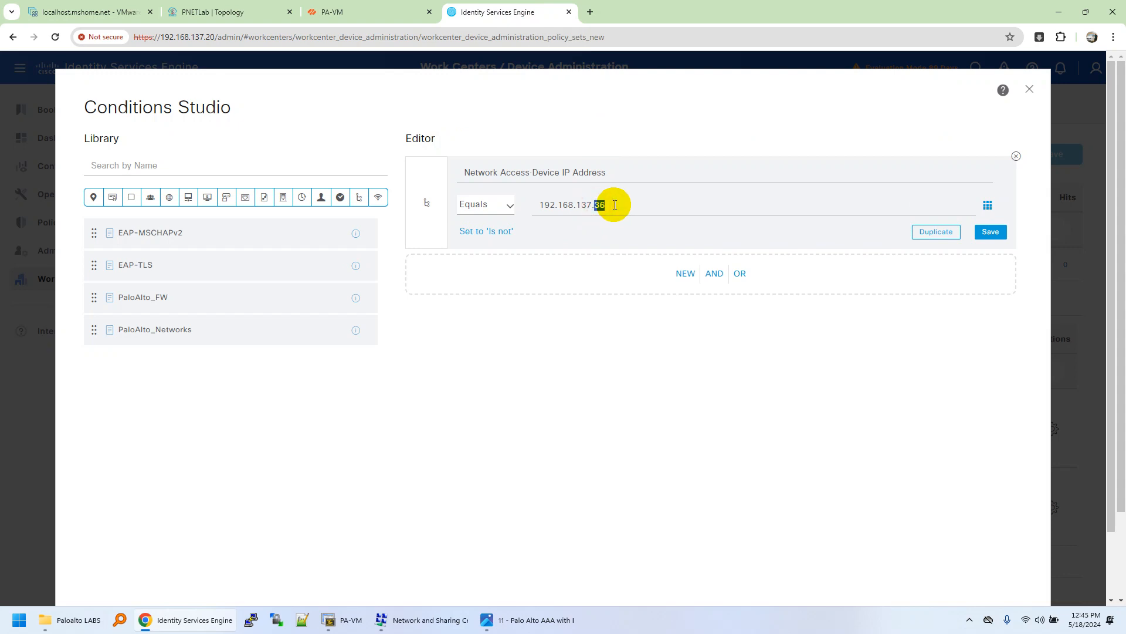
pyautogui.write('108')
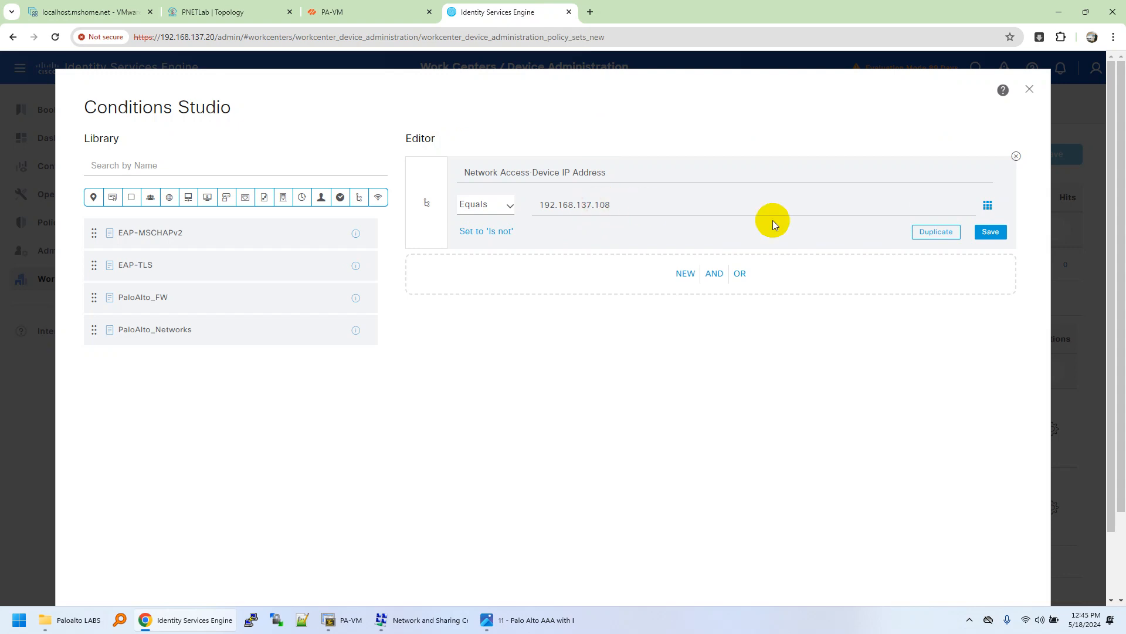
pyautogui.click(988, 231)
pyautogui.click(606, 194)
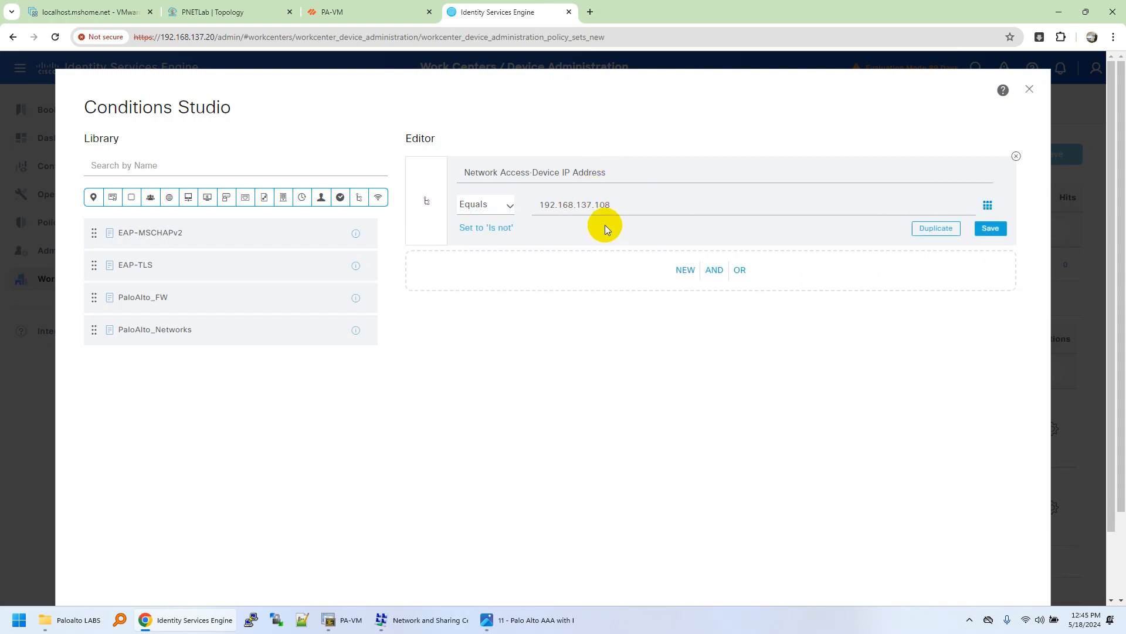
pyautogui.click(989, 232)
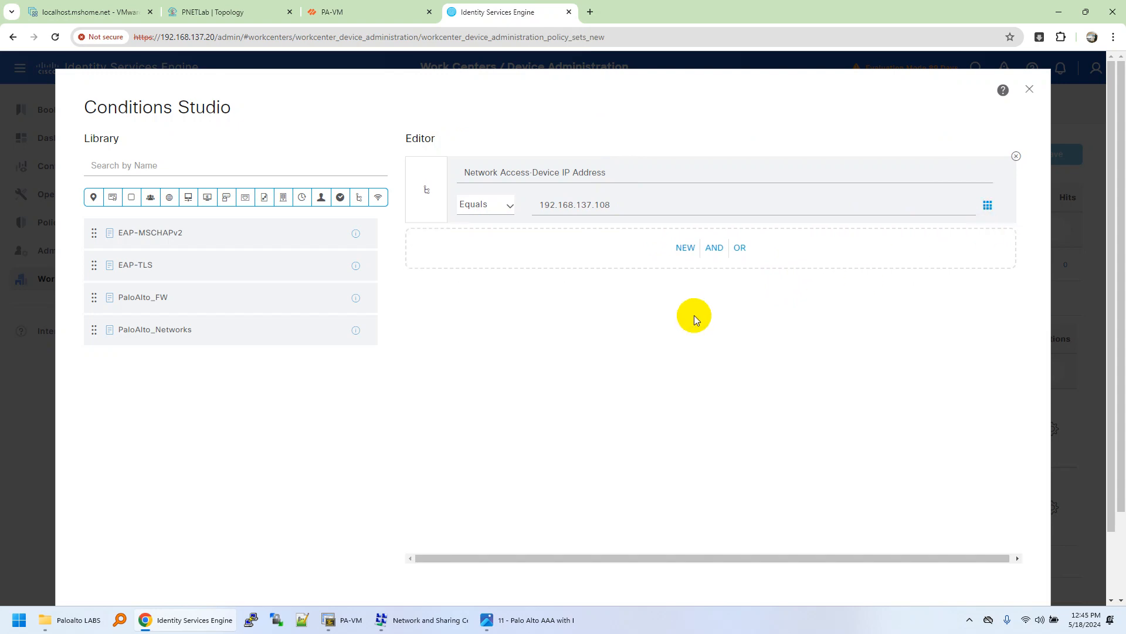
pyautogui.scroll(-2, 616, 294)
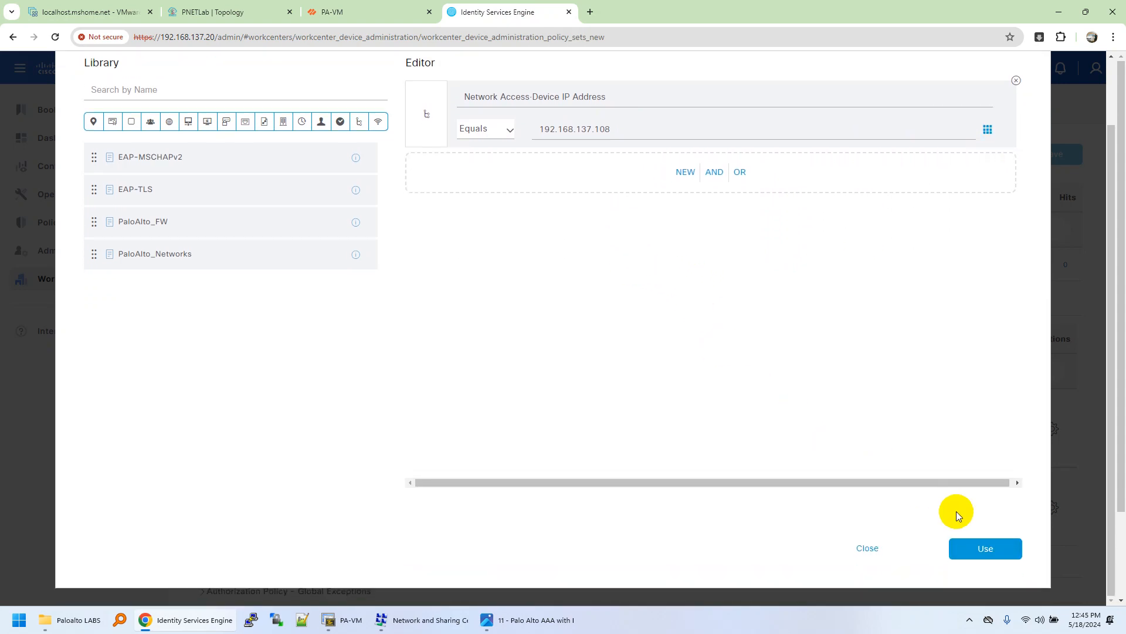
pyautogui.click(964, 550)
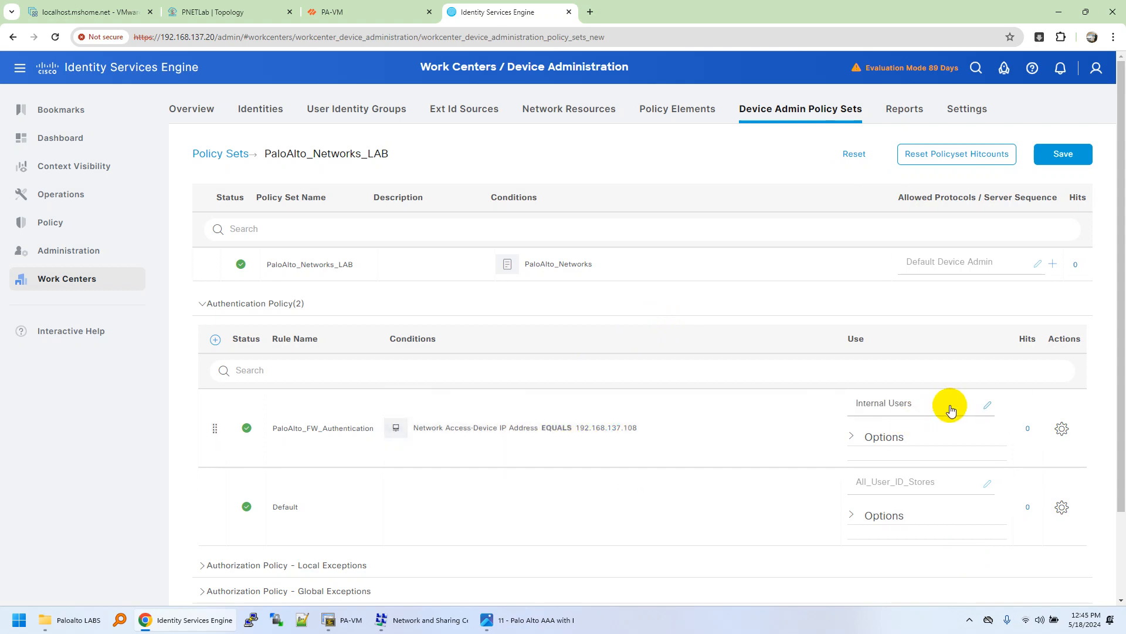
# Step: Expand the Authorization Policy to list the three authorization rules
pyautogui.scroll(-2, 855, 377)
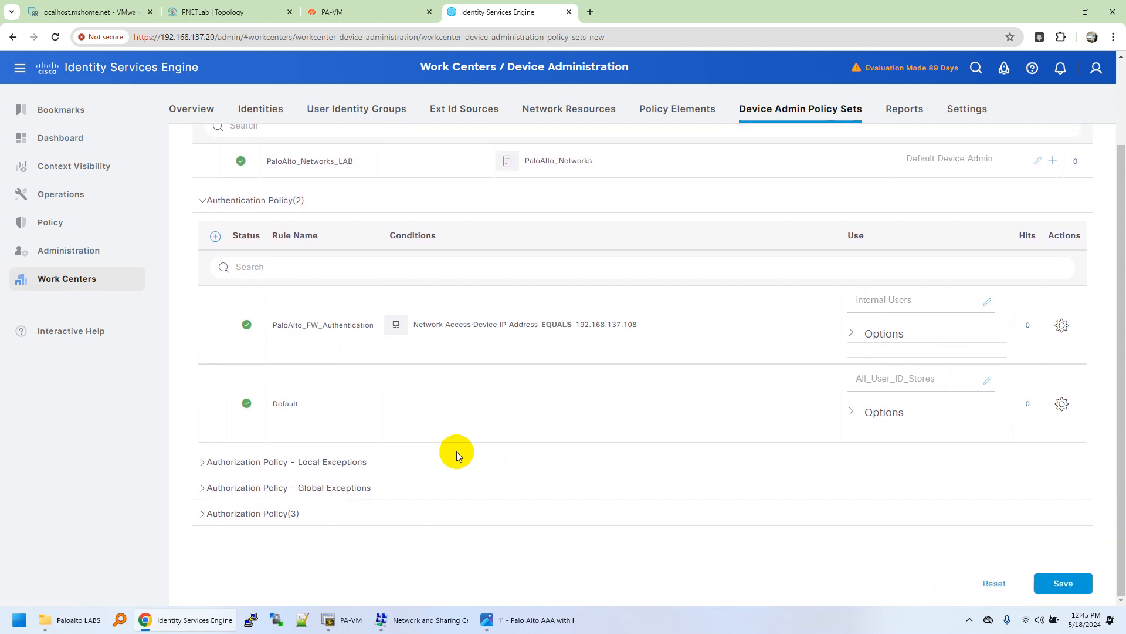
pyautogui.click(201, 514)
pyautogui.scroll(-5, 271, 472)
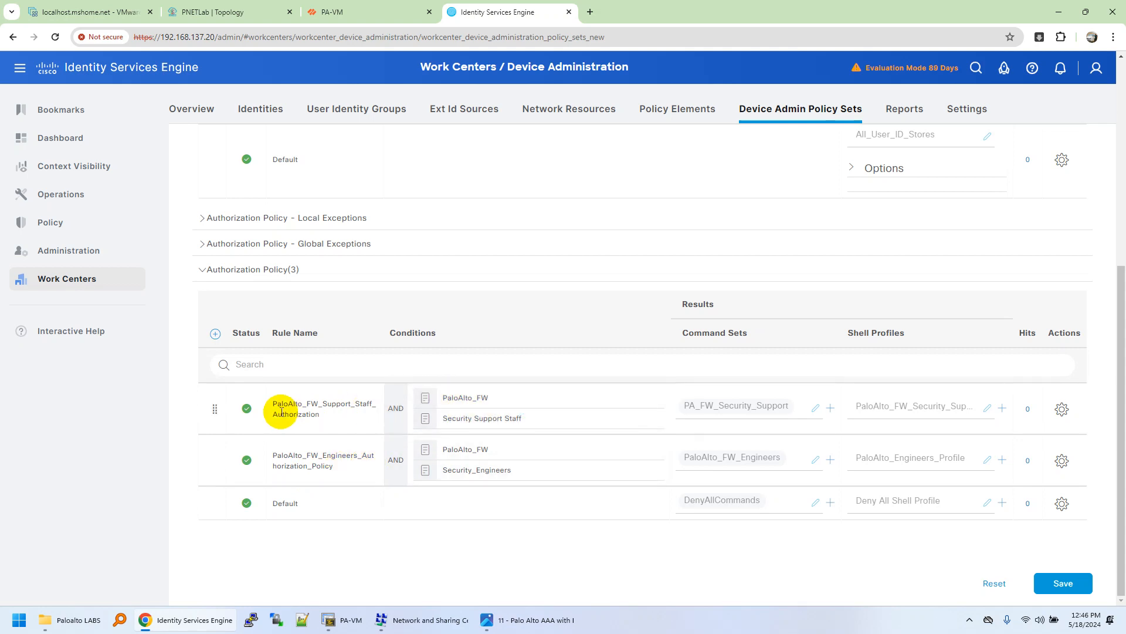
pyautogui.click(516, 410)
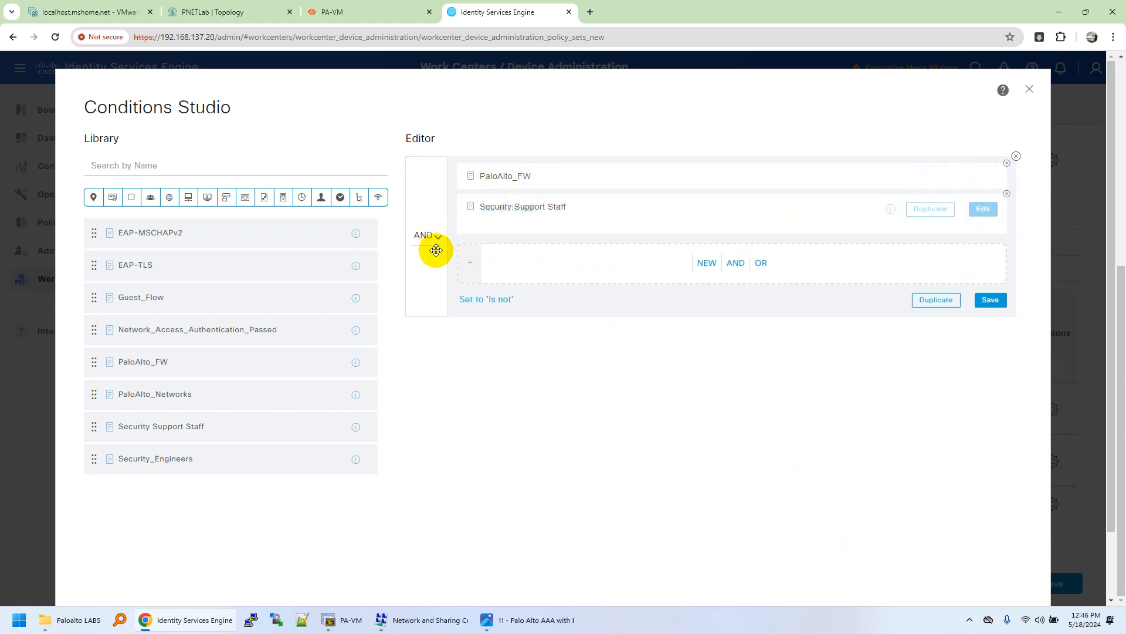
pyautogui.moveTo(480, 216)
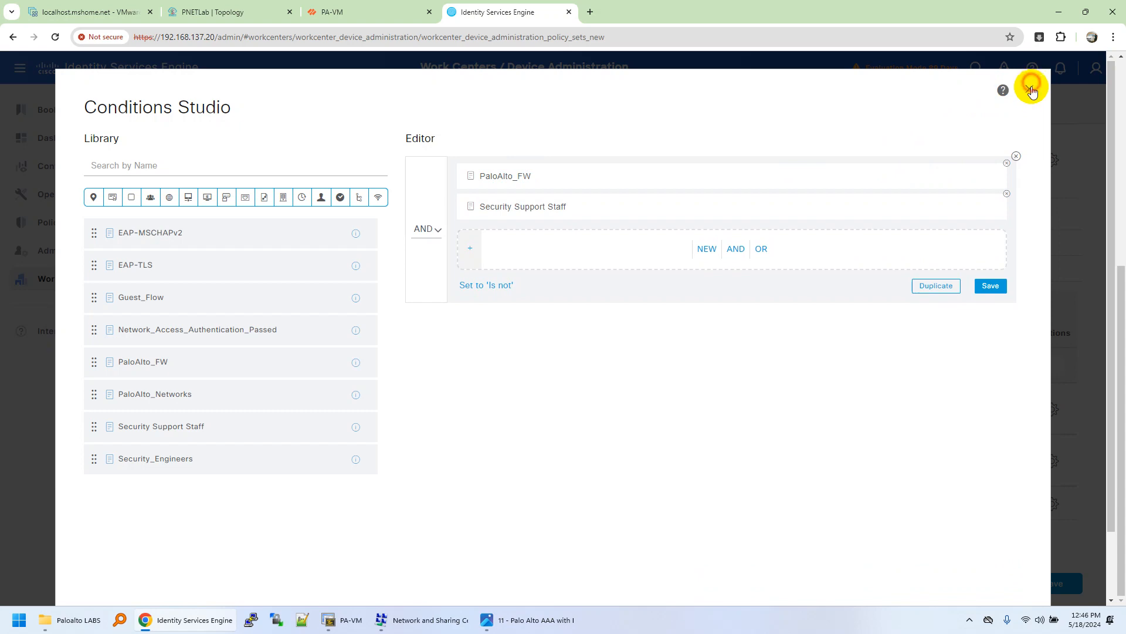
pyautogui.click(1032, 91)
pyautogui.click(606, 235)
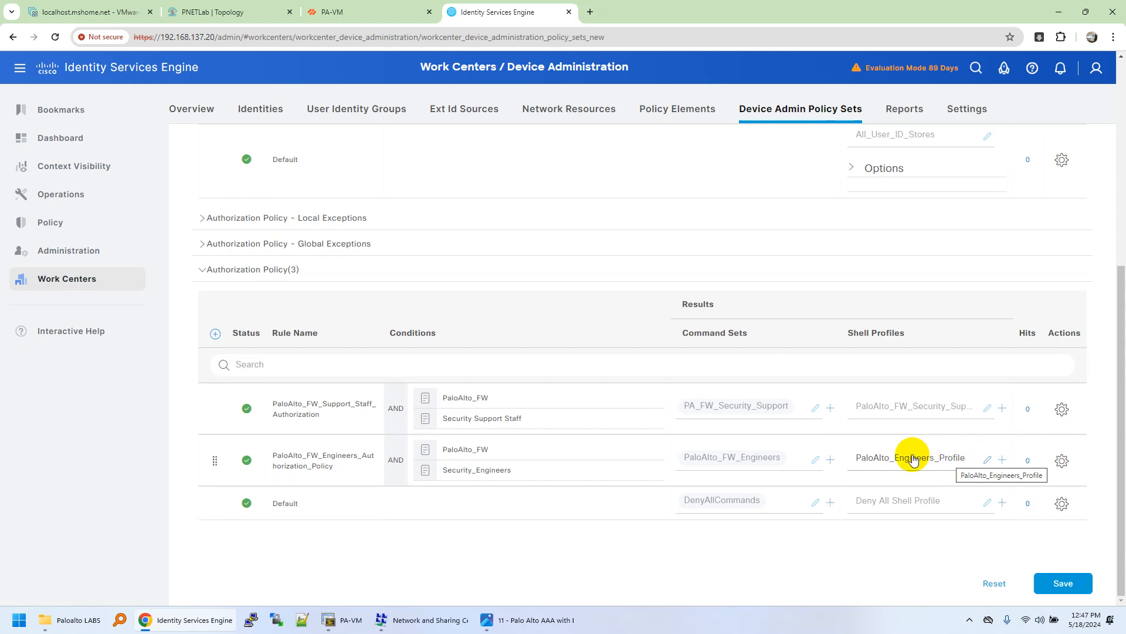
pyautogui.scroll(5, 525, 503)
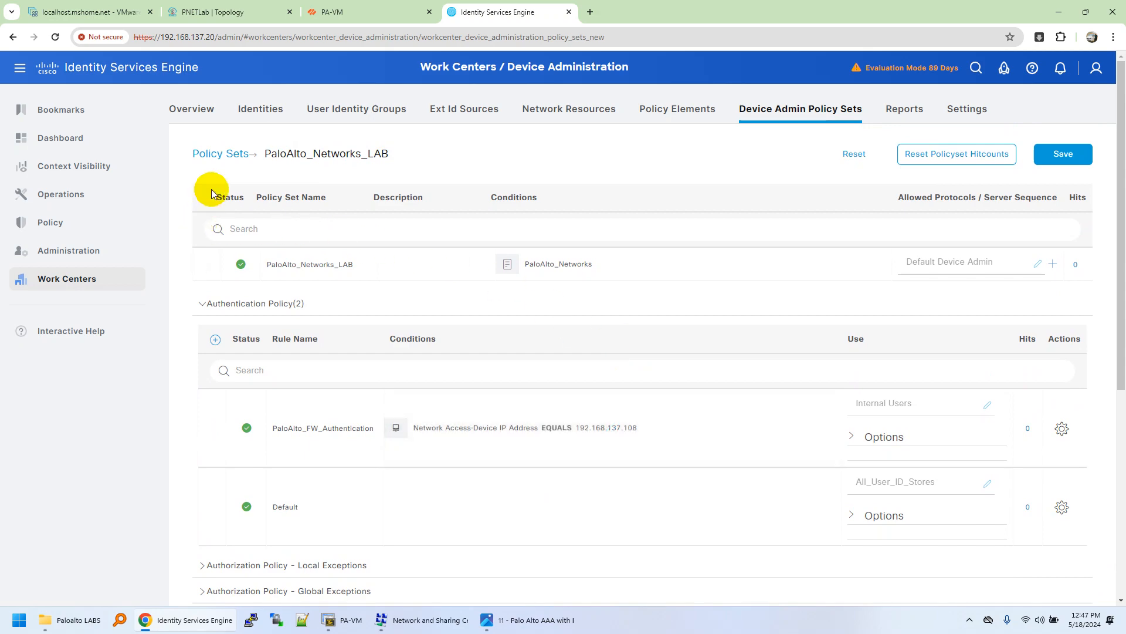
# Step: Check ISE's TACACS Live Logs, which have no records, then return to the PA-VM tab
pyautogui.click(210, 110)
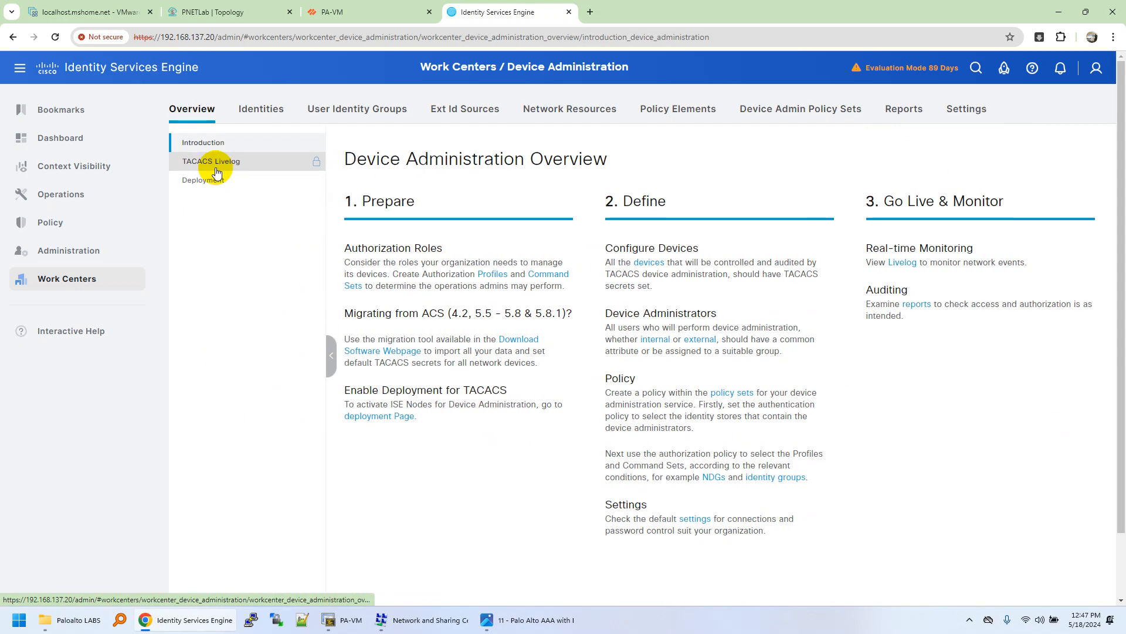
pyautogui.click(80, 201)
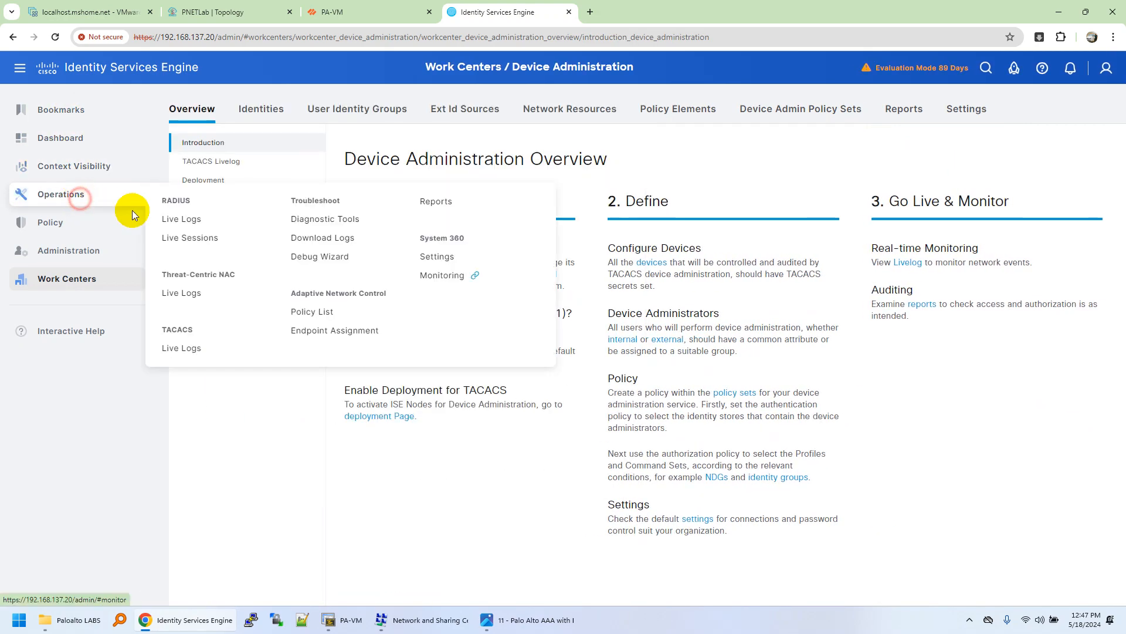
pyautogui.click(192, 351)
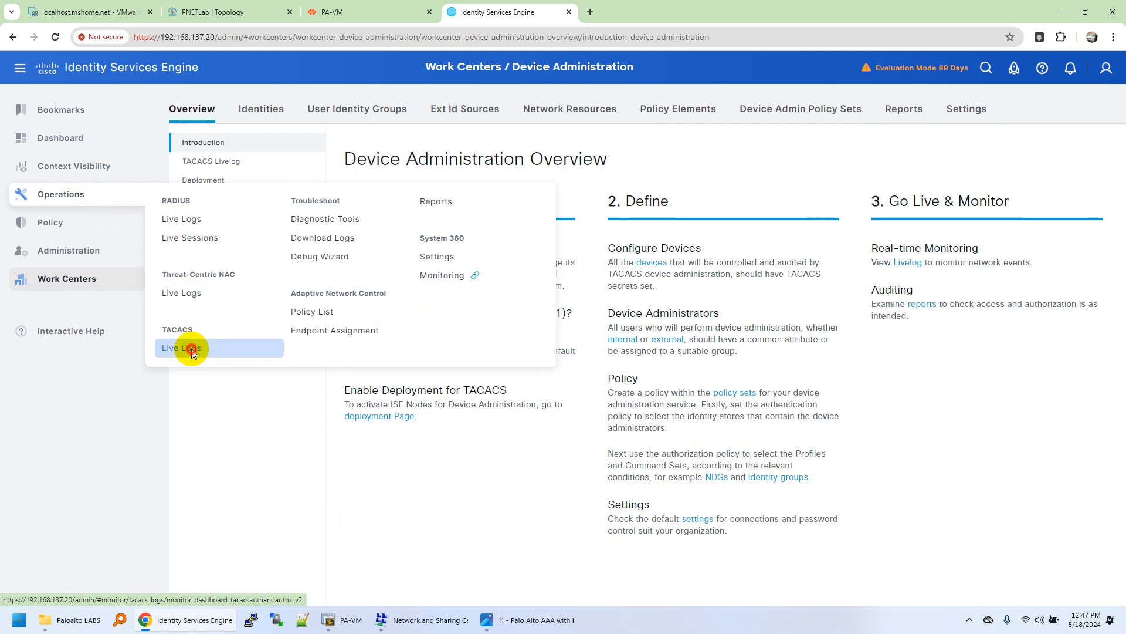
pyautogui.click(361, 6)
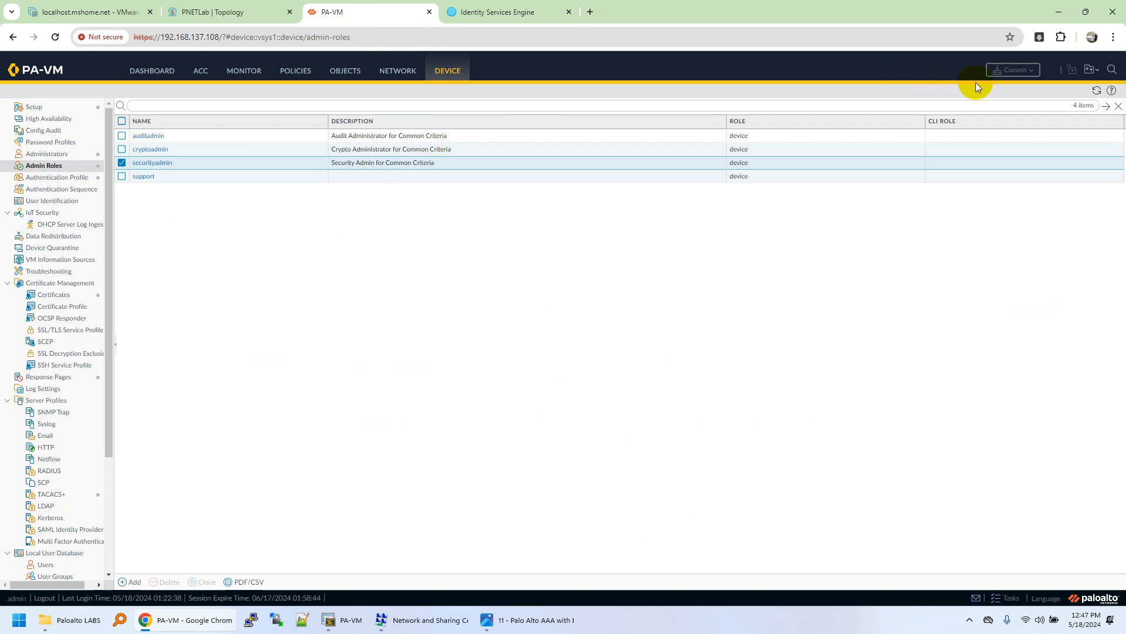
# Step: Launch the Opera browser from the Start menu
pyautogui.click(1005, 597)
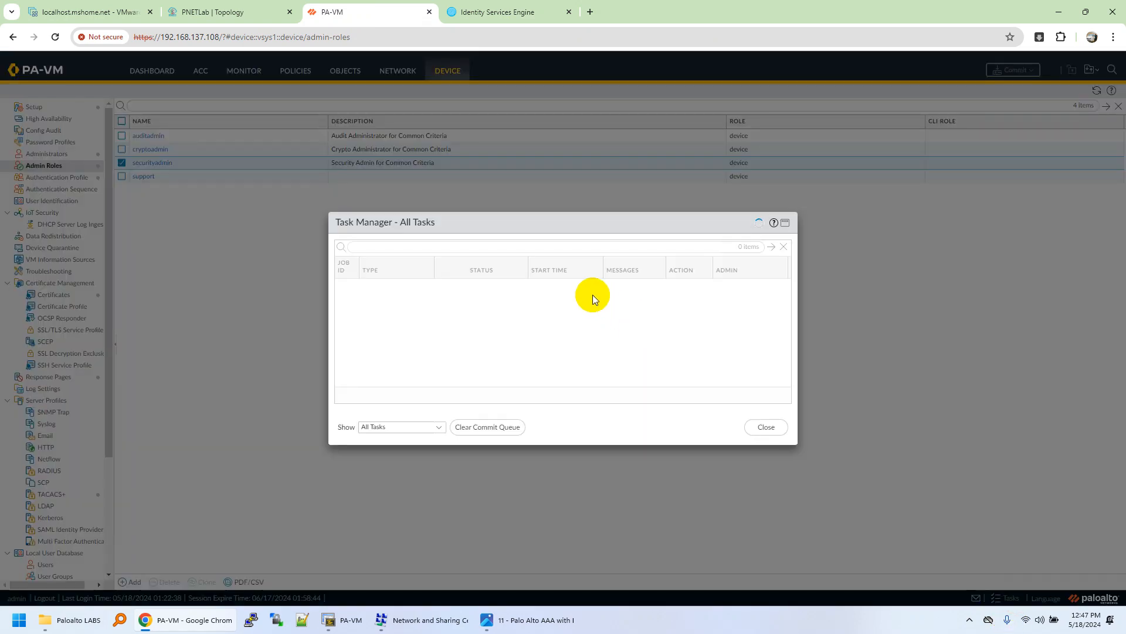
pyautogui.click(766, 427)
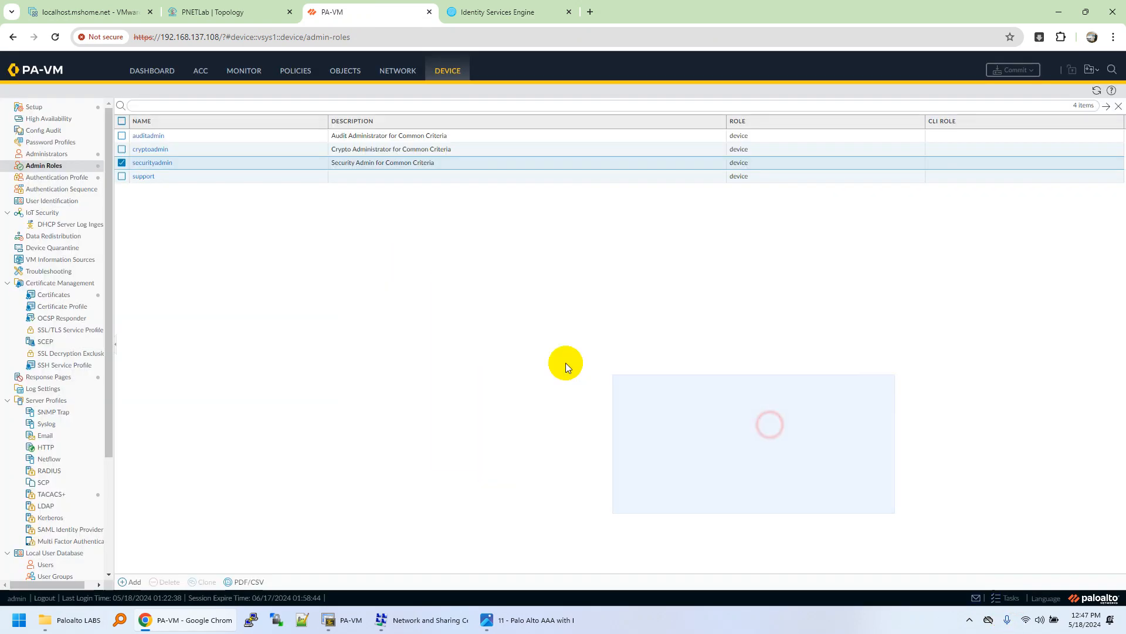
pyautogui.click(14, 623)
pyautogui.write('oper')
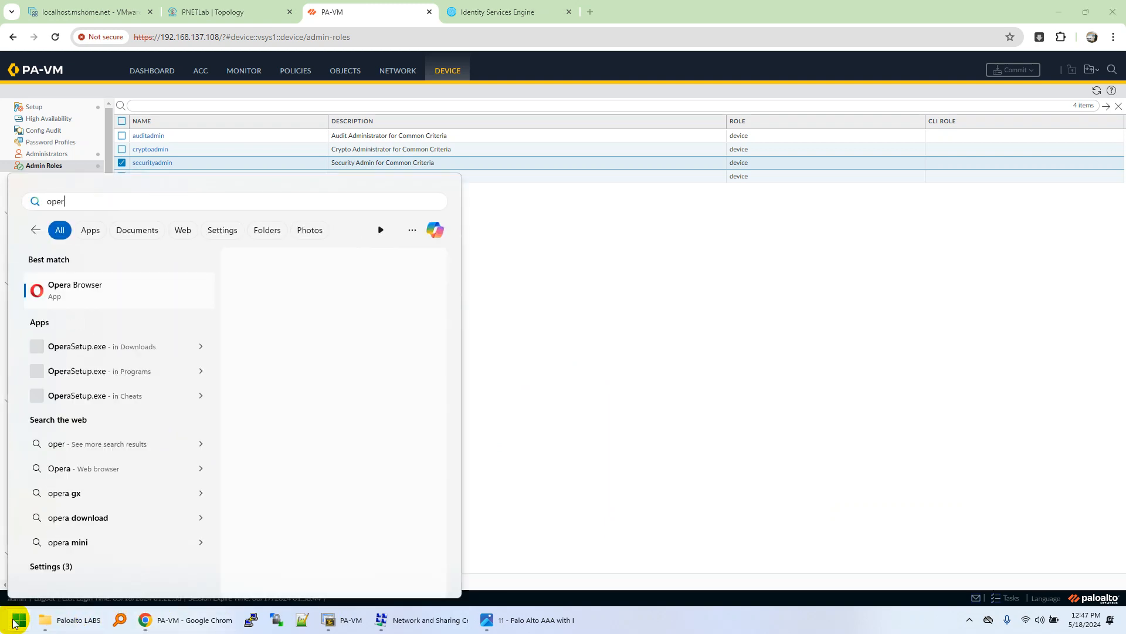
pyautogui.press('Return')
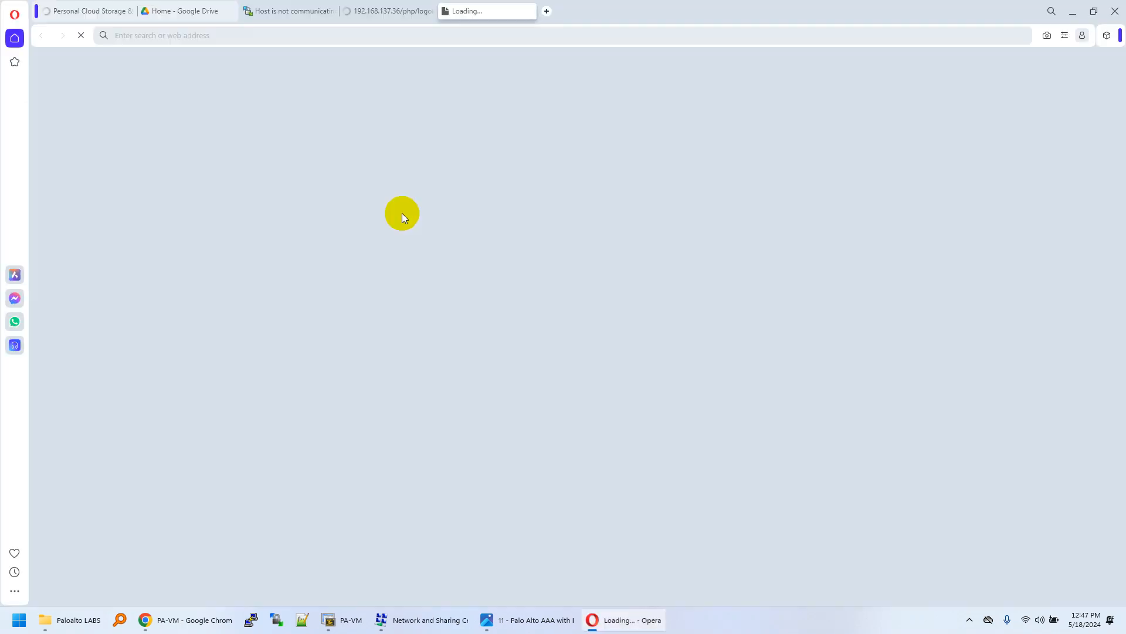
# Step: Close Opera's four leftover tabs and restore the window to a smaller size
pyautogui.middleClick(499, 10)
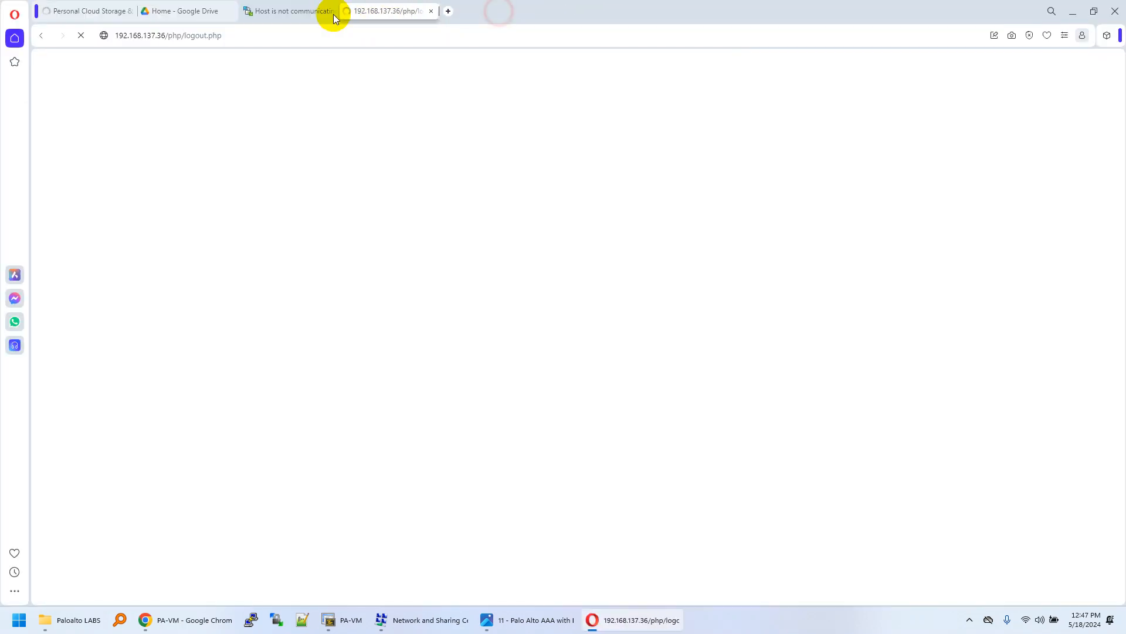
pyautogui.click(333, 12)
pyautogui.click(227, 11)
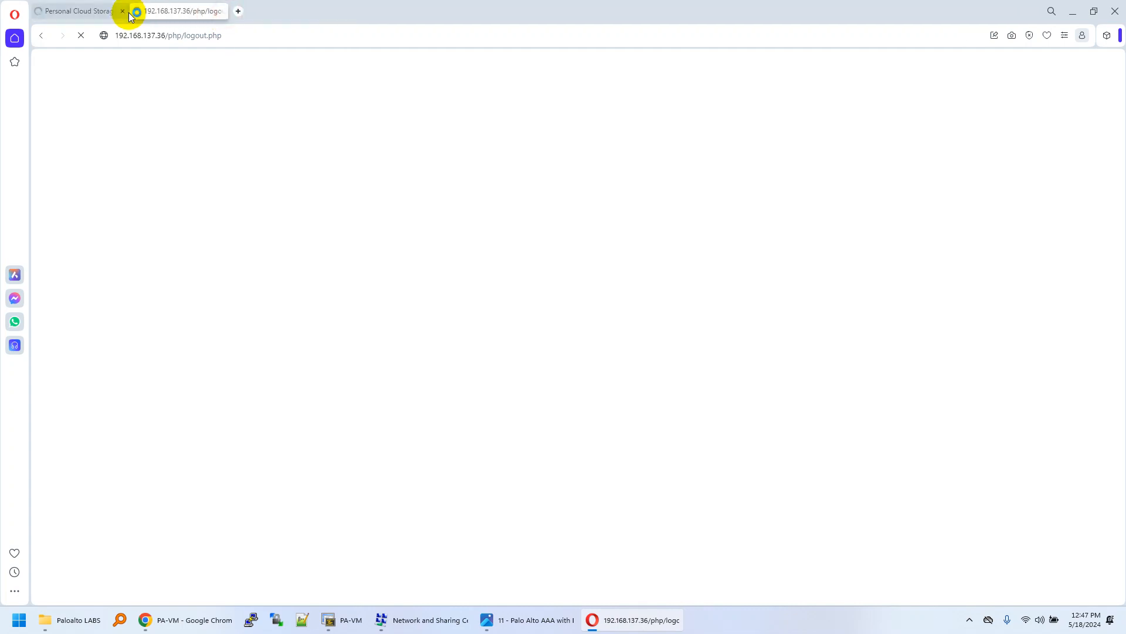
pyautogui.click(122, 11)
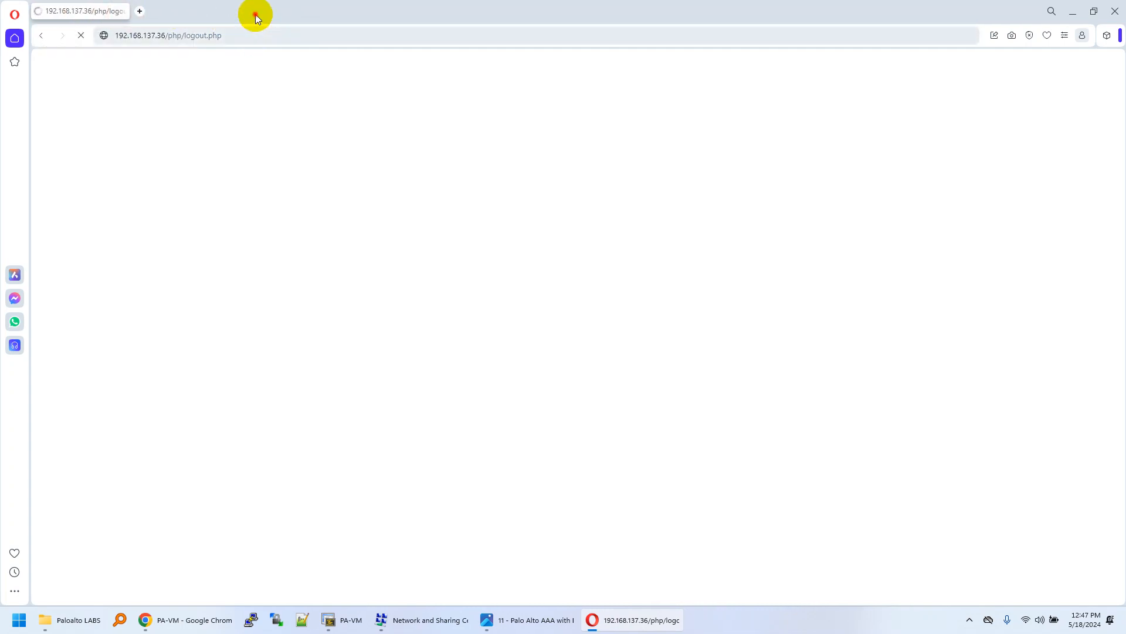
pyautogui.moveTo(255, 14); pyautogui.dragTo(312, 150)
pyautogui.click(296, 170)
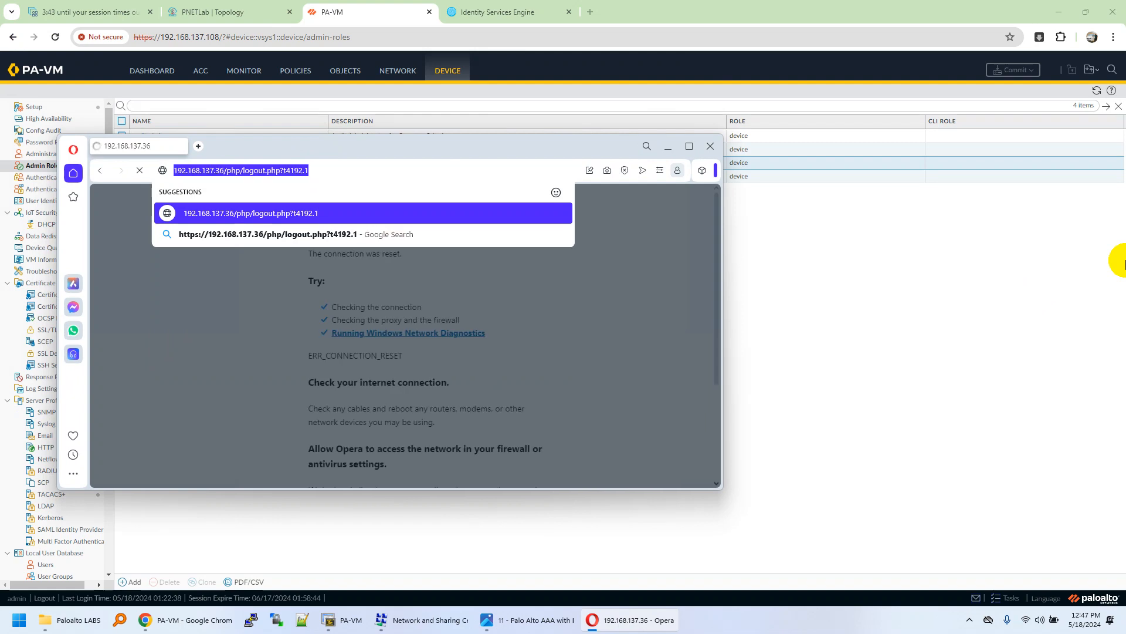
pyautogui.write('192.168.137.108')
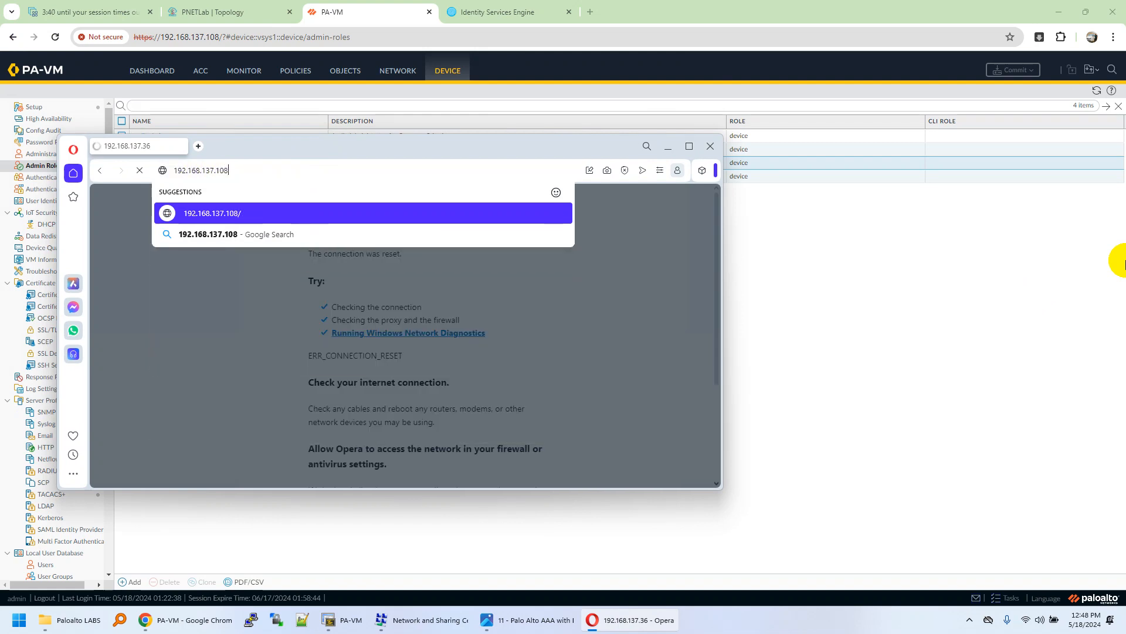
pyautogui.press('Return')
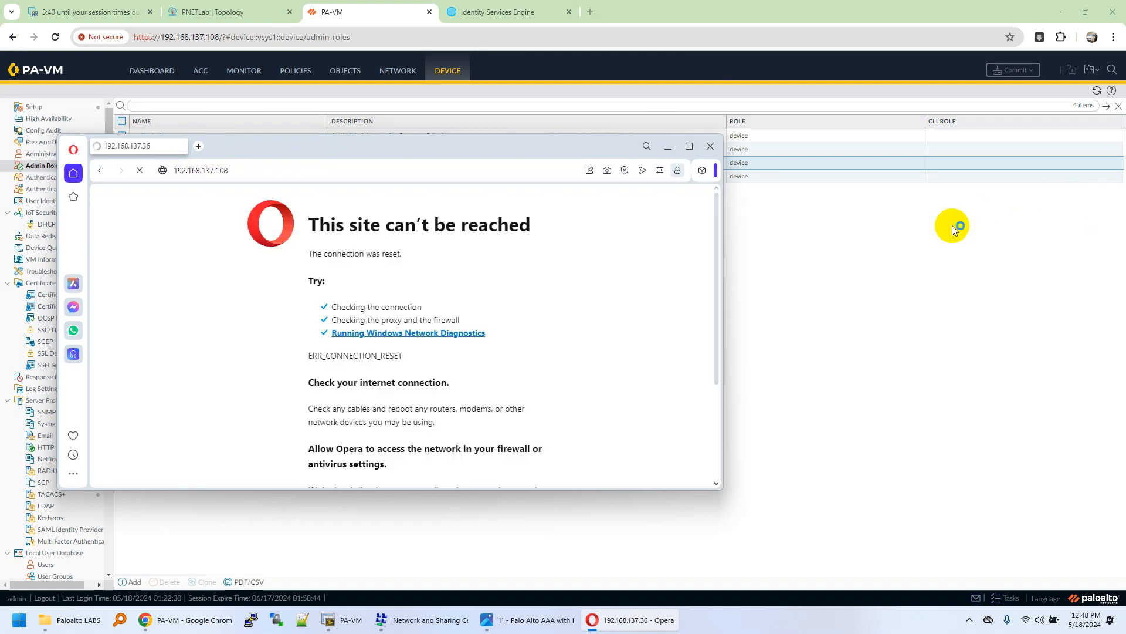
pyautogui.click(475, 171)
pyautogui.press('Home')
pyautogui.write('http')
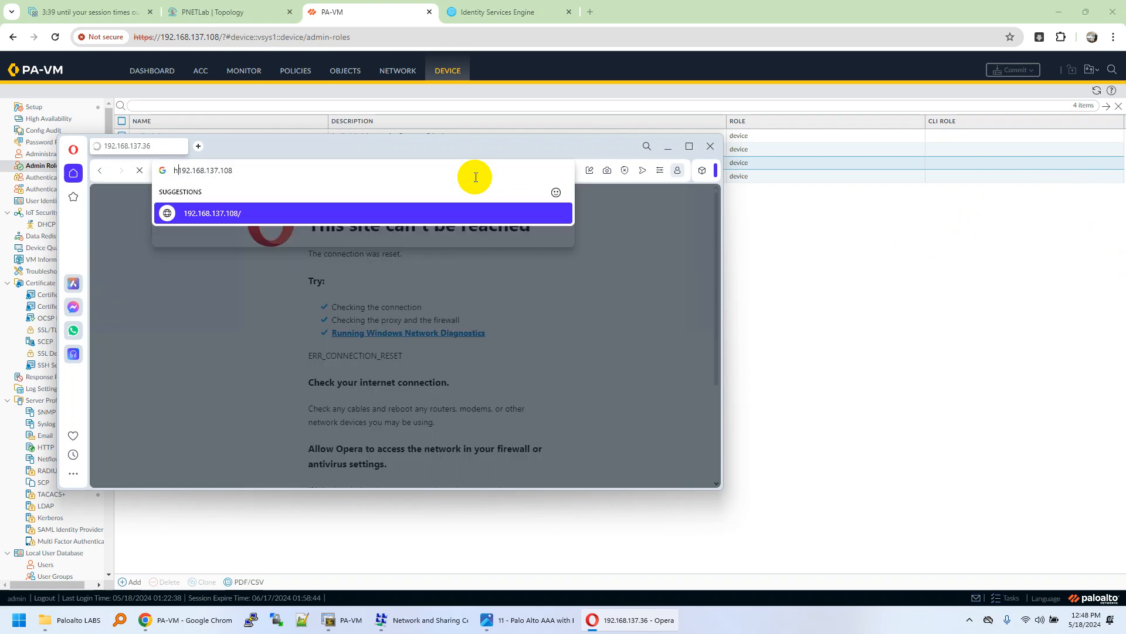
pyautogui.write('s://')
pyautogui.press('Return')
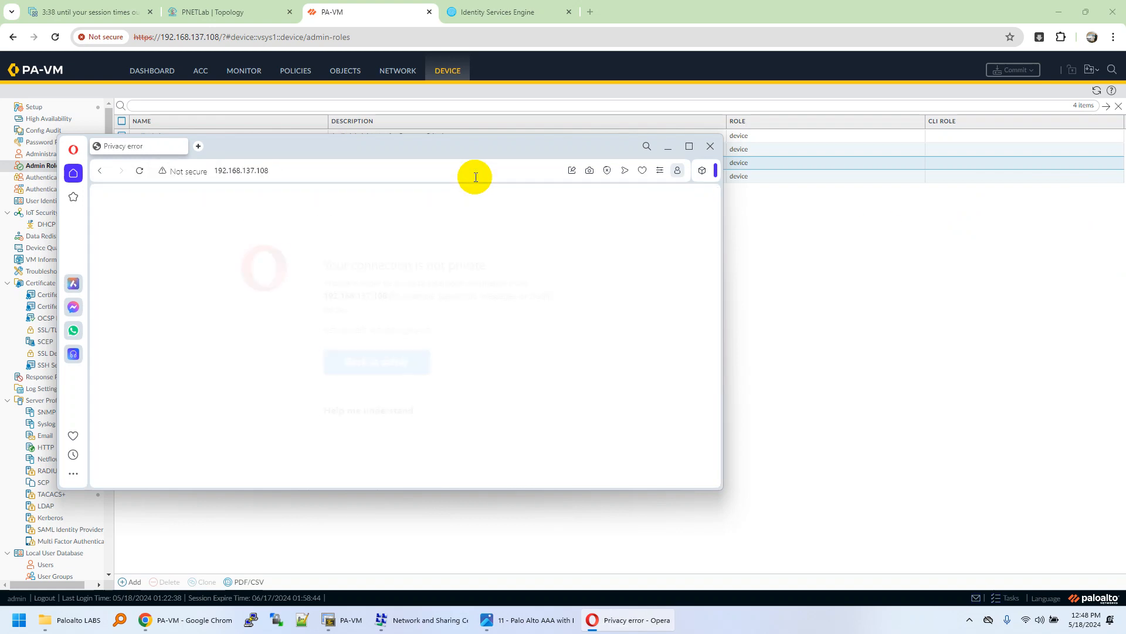
pyautogui.click(397, 415)
pyautogui.click(374, 449)
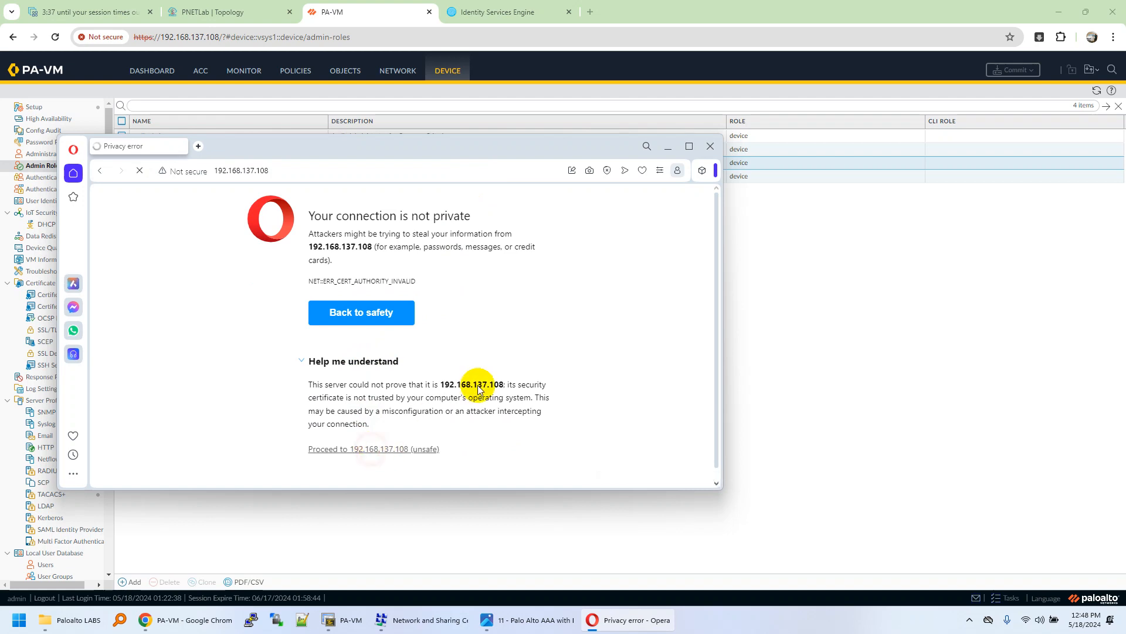
pyautogui.click(689, 146)
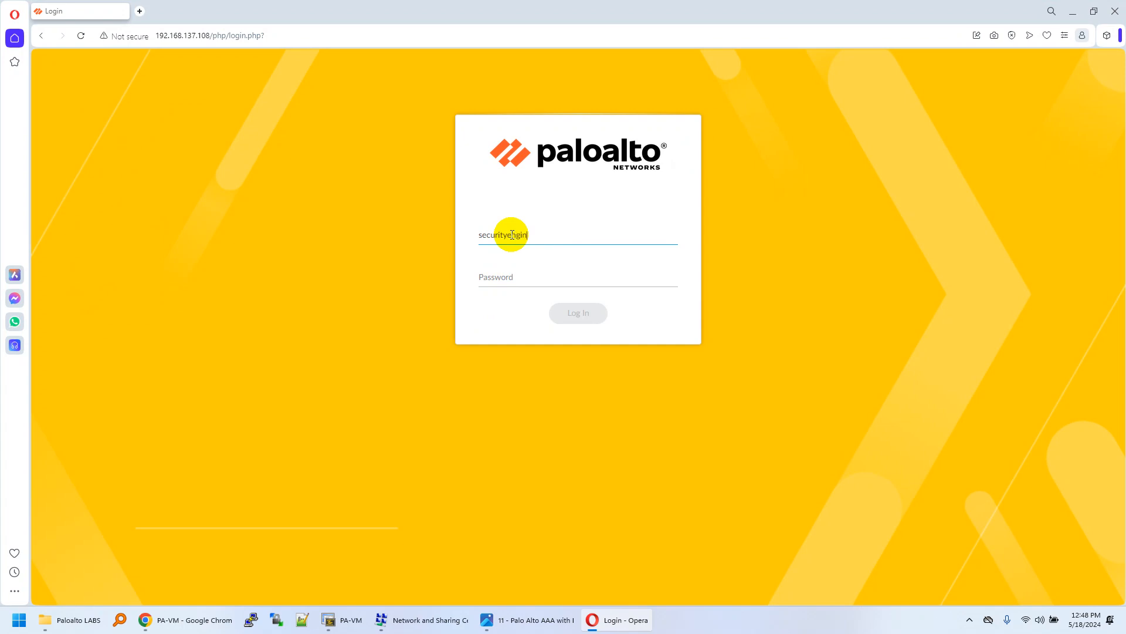
# Step: Submit the security engineer's password on PA-VM, which is rejected, then view ISE's TACACS Live Logs
pyautogui.press('Tab')
pyautogui.write('•••••')
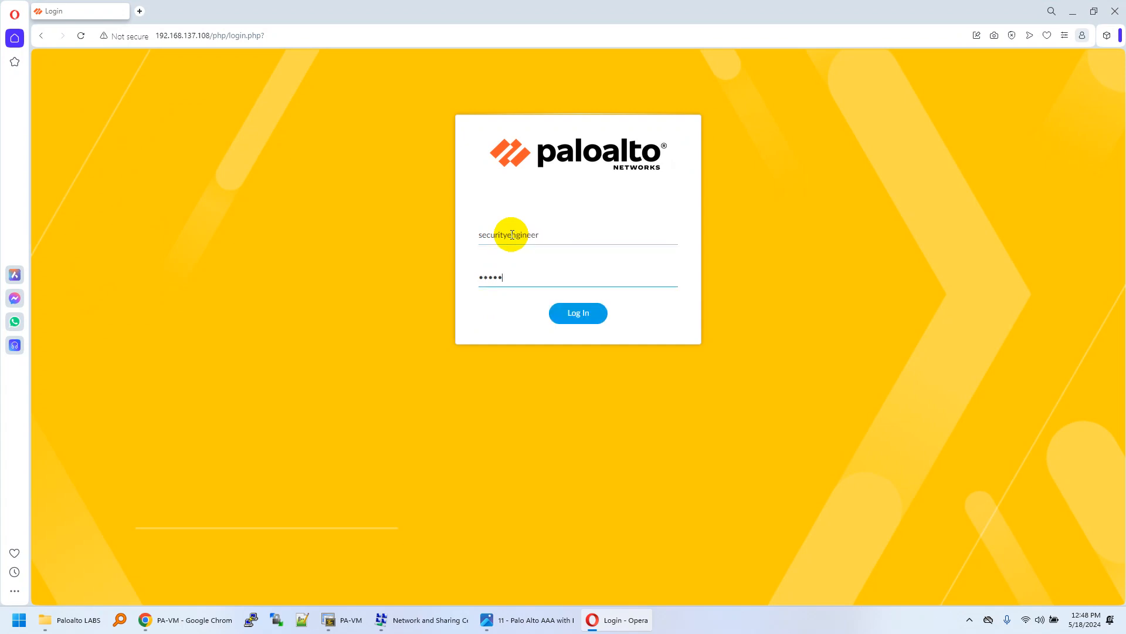
pyautogui.click(587, 321)
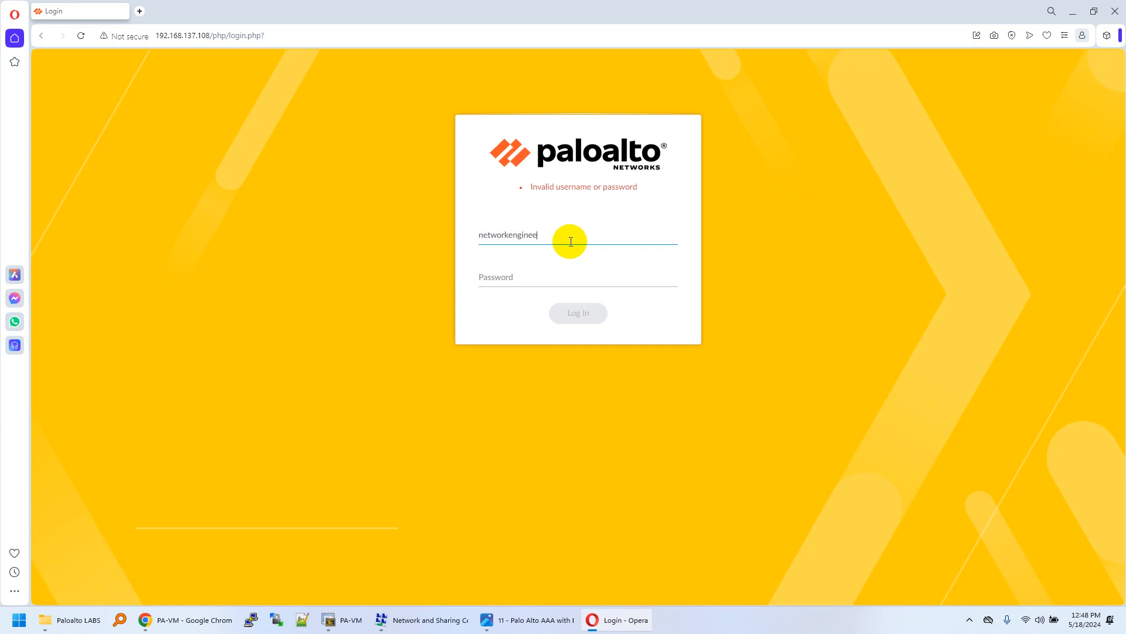
pyautogui.moveTo(579, 12); pyautogui.dragTo(596, 198)
pyautogui.click(484, 12)
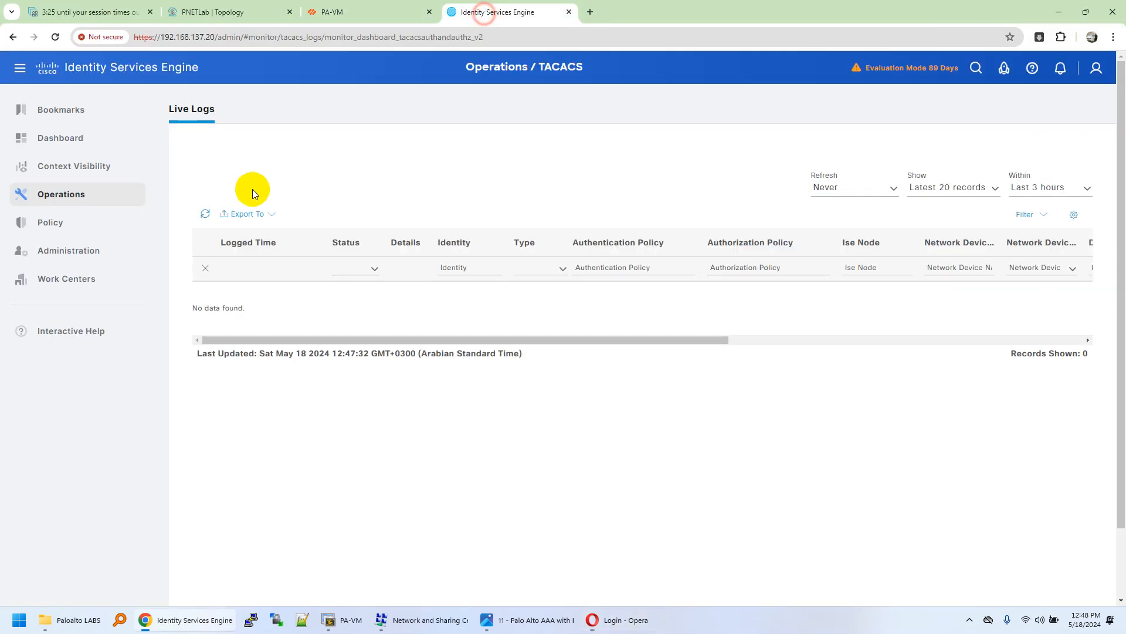
# Step: Open ISE's Device Administration identities and widen the Username column to show both accounts
pyautogui.moveTo(82, 283)
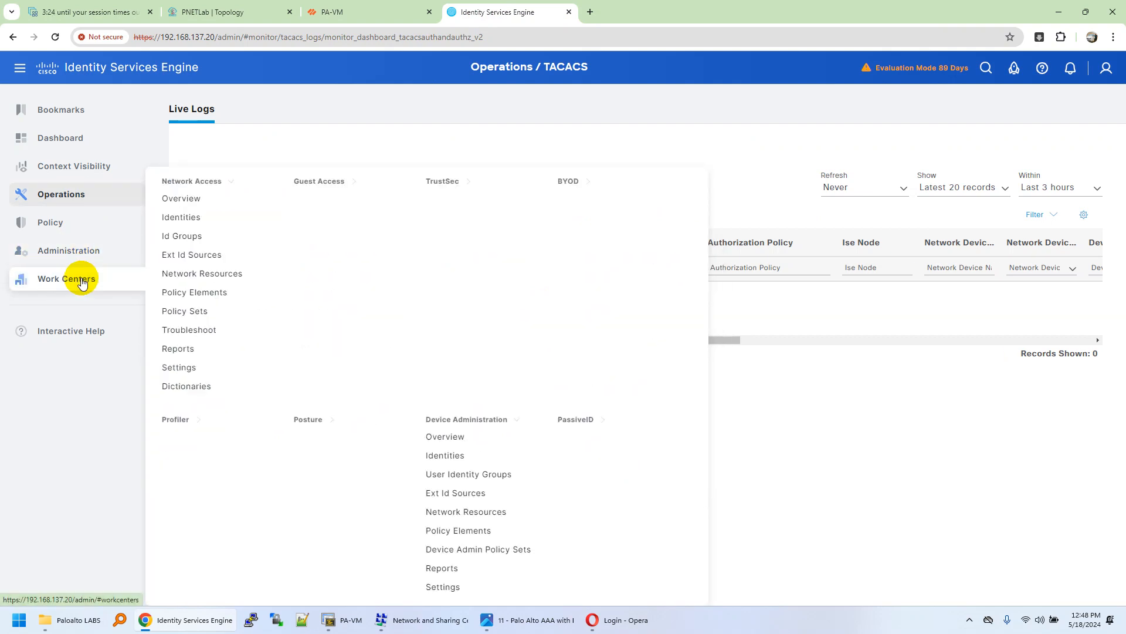
pyautogui.click(467, 456)
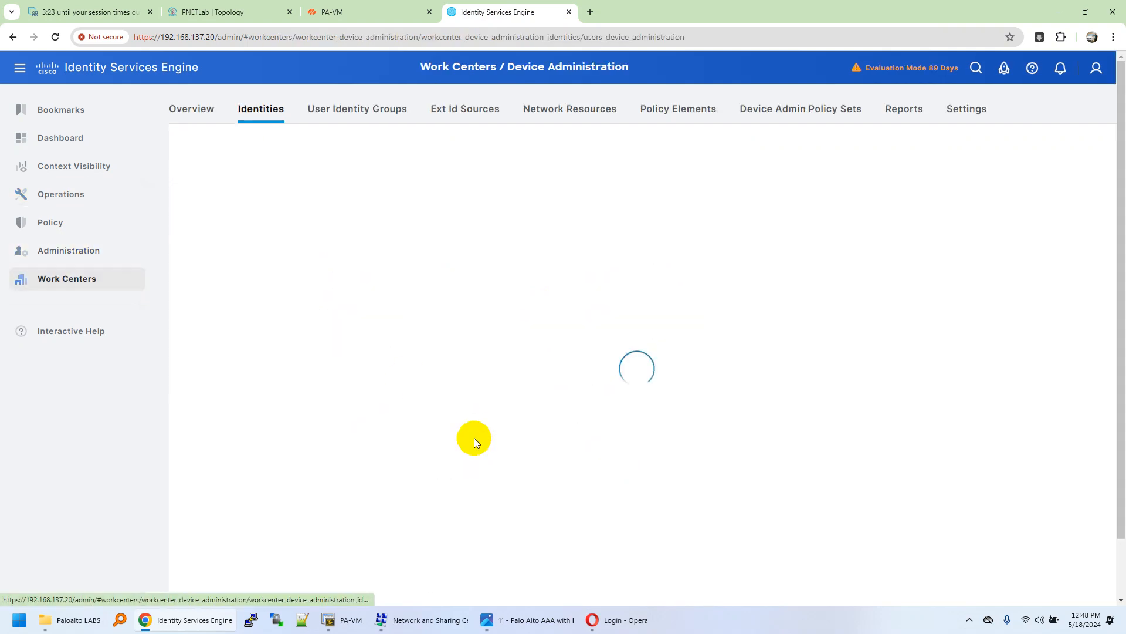
pyautogui.moveTo(512, 234); pyautogui.dragTo(640, 256)
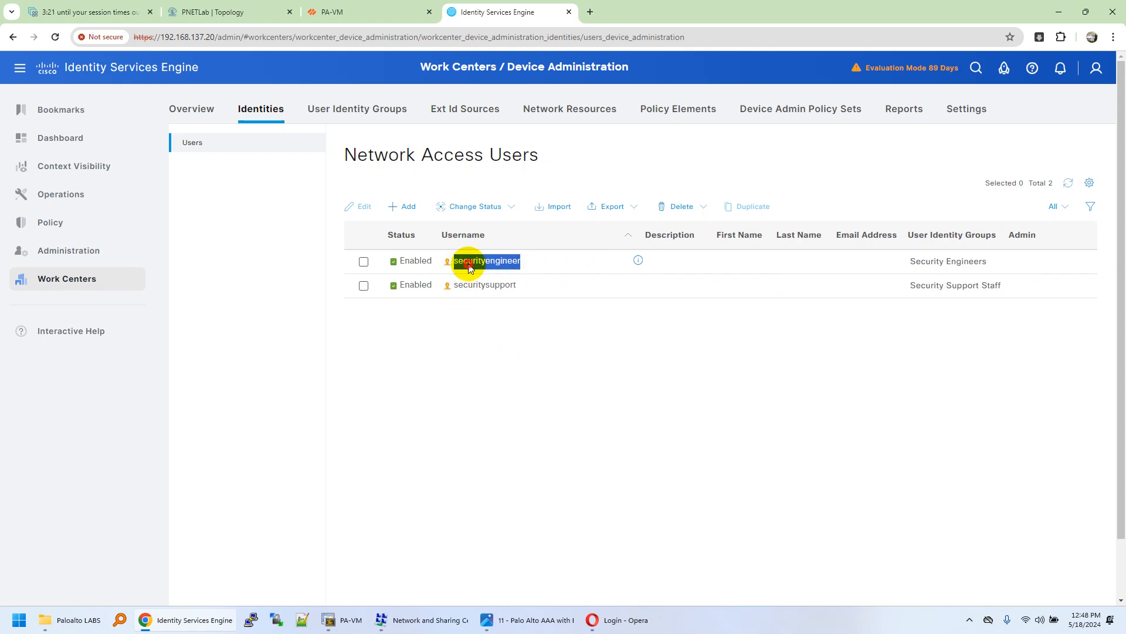
# Step: Retry the PA-VM login with a different password
pyautogui.click(639, 627)
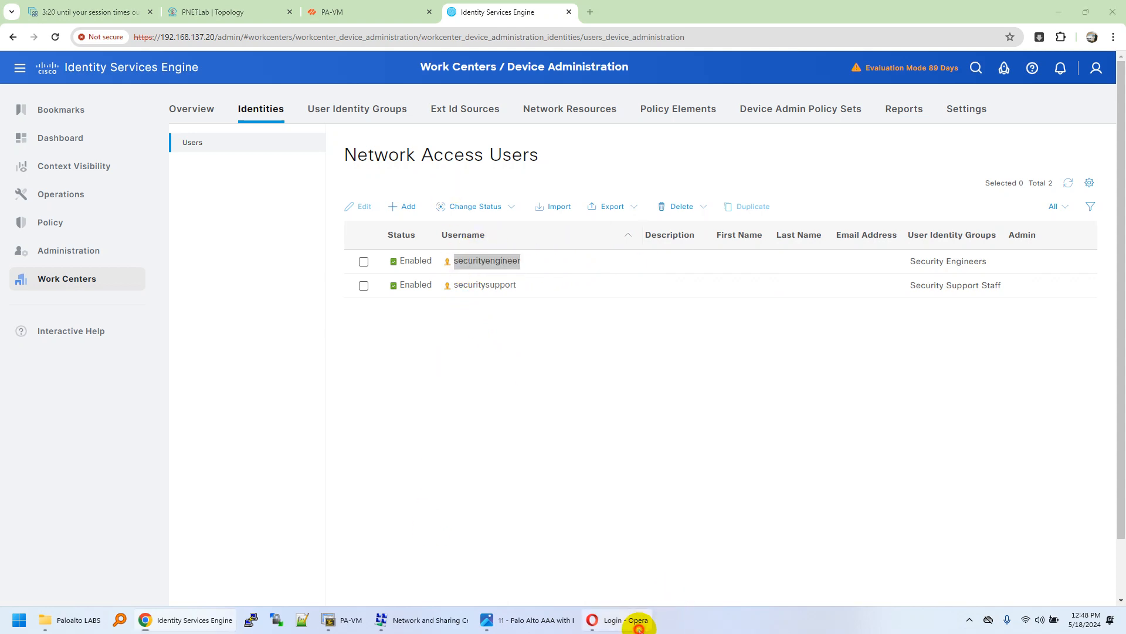
pyautogui.click(575, 390)
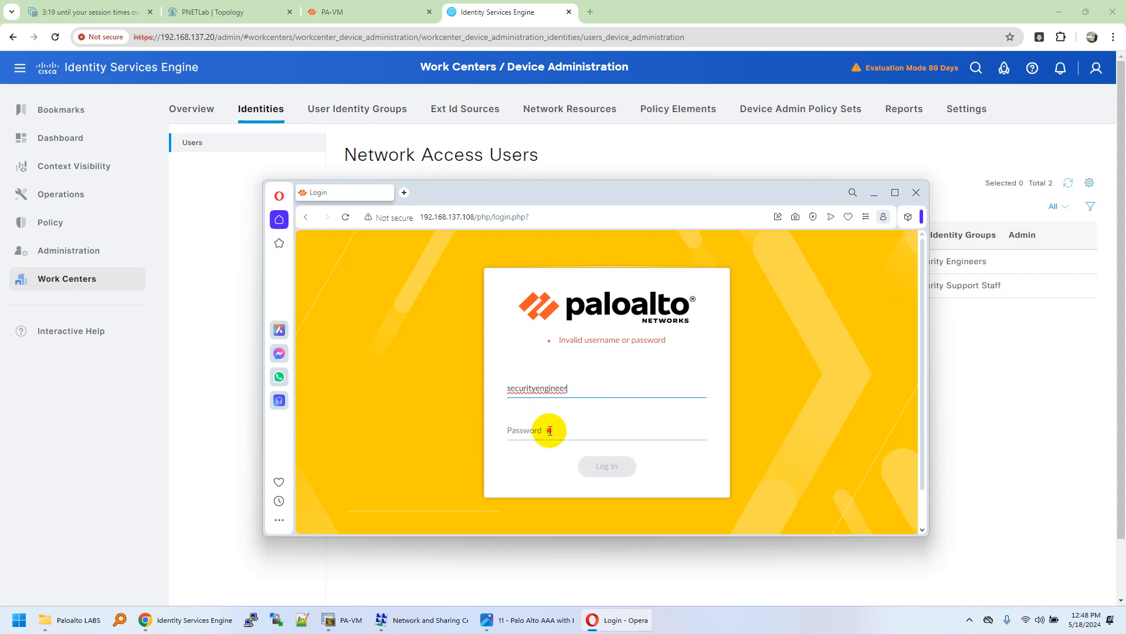
pyautogui.click(550, 431)
pyautogui.write('admin')
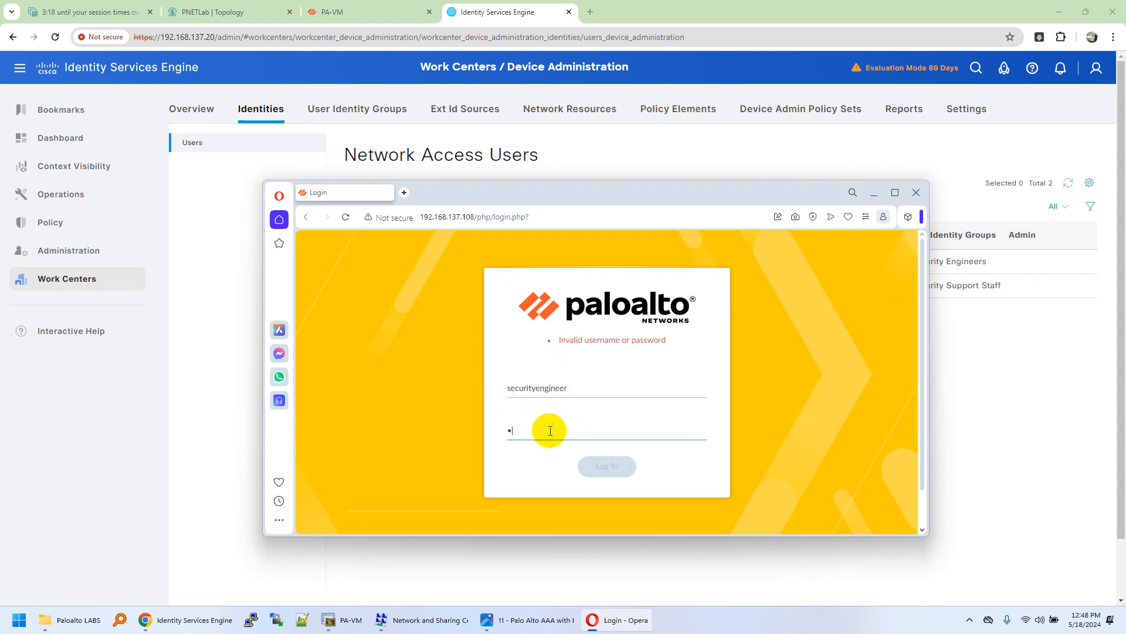
pyautogui.click(618, 473)
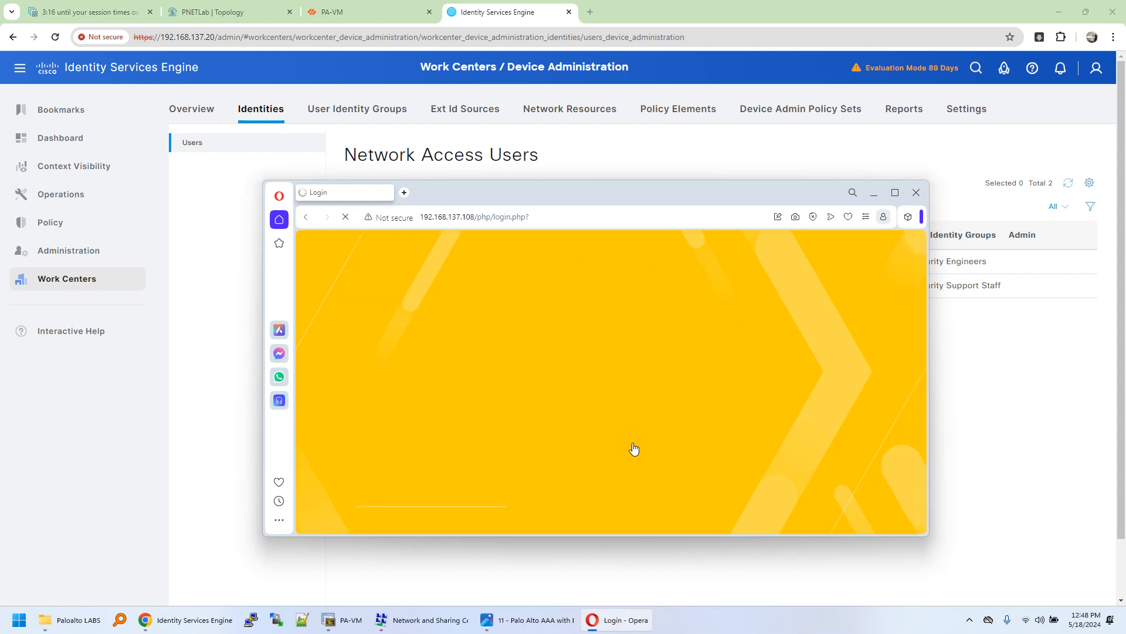
# Step: Re-enter the security engineer's username and password on PA-VM and submit the login again
pyautogui.click(625, 391)
pyautogui.write('securityengineer')
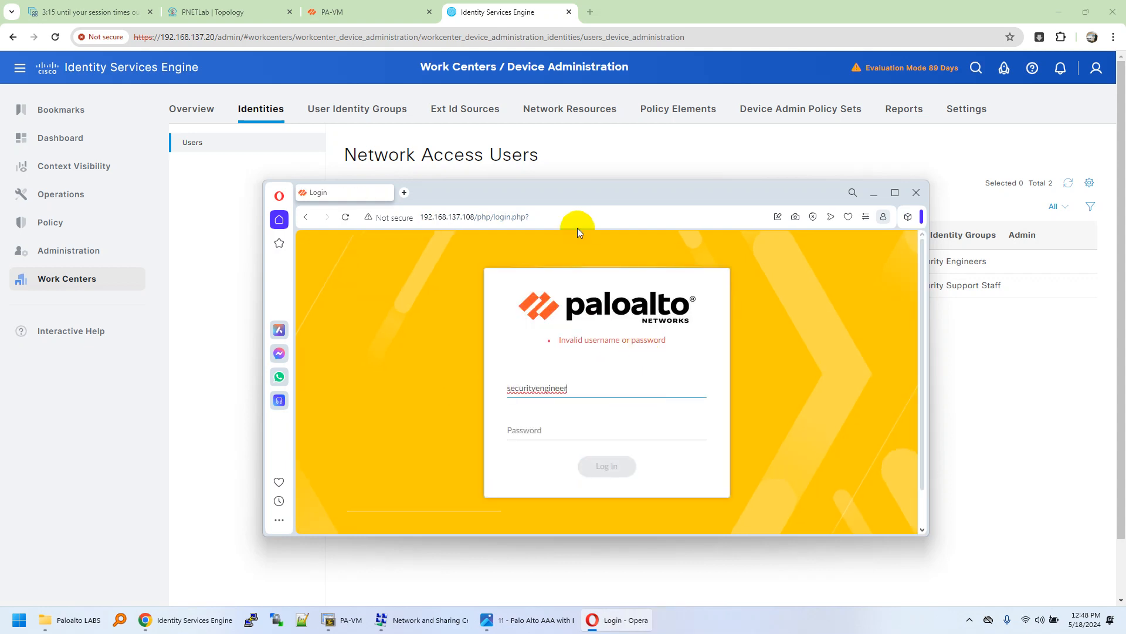
pyautogui.moveTo(573, 197); pyautogui.dragTo(570, 245)
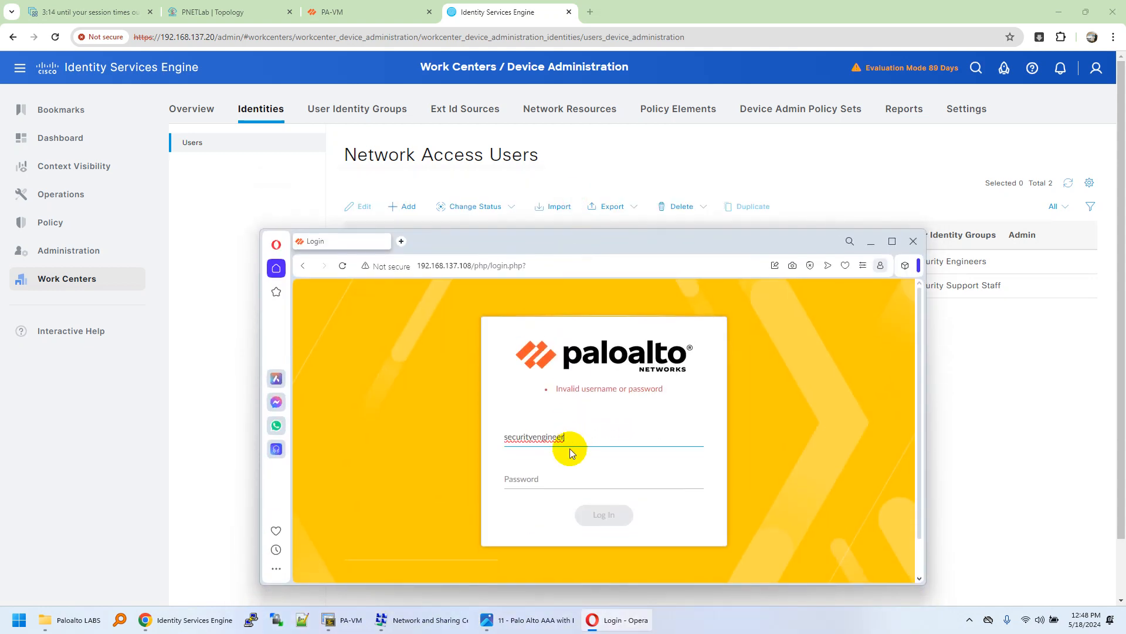
pyautogui.click(570, 479)
pyautogui.write('••')
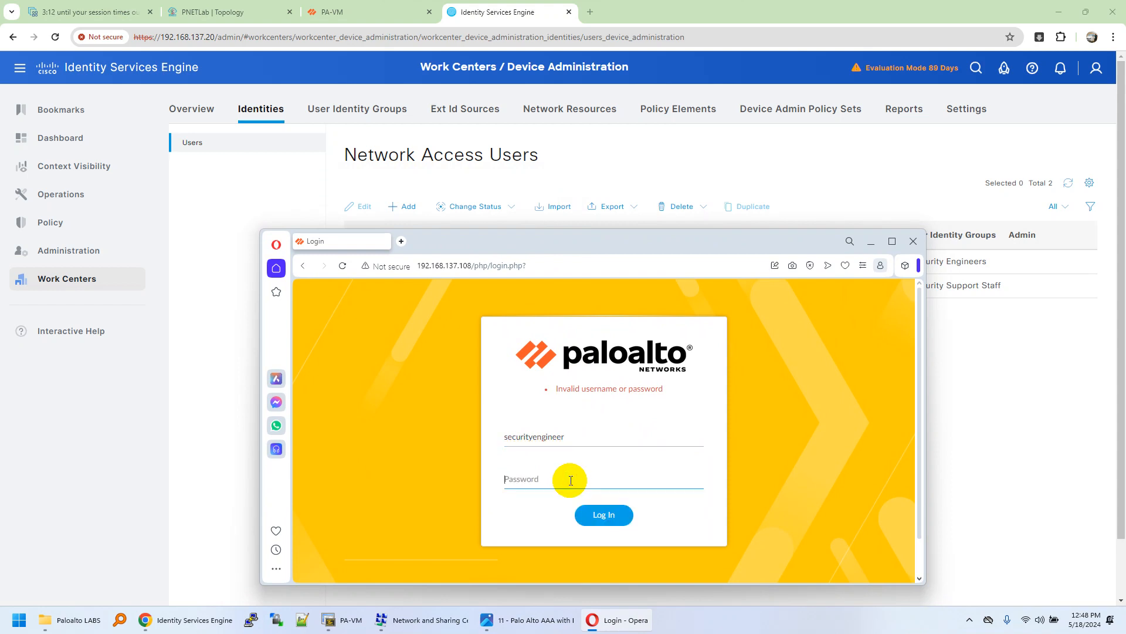
pyautogui.write('••••')
pyautogui.click(604, 515)
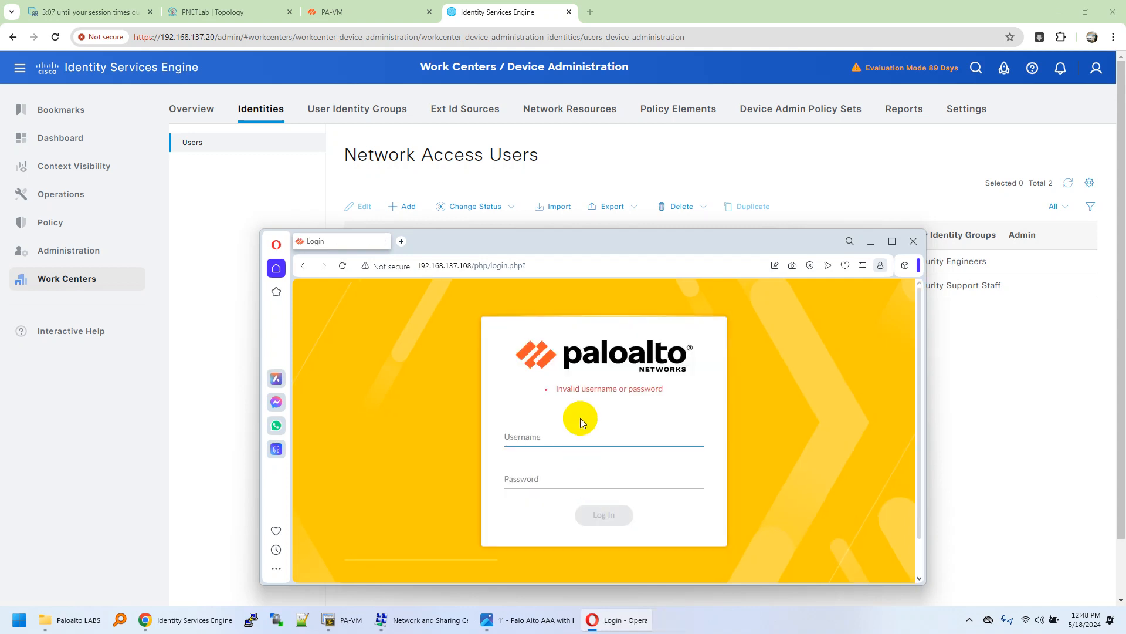
pyautogui.click(210, 350)
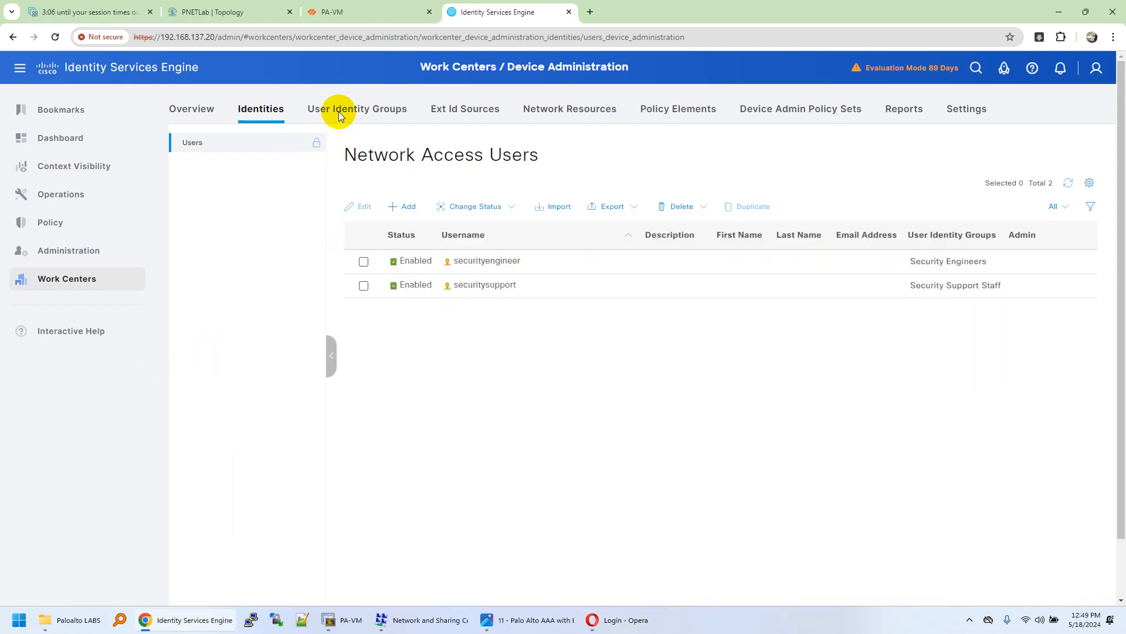
pyautogui.click(358, 12)
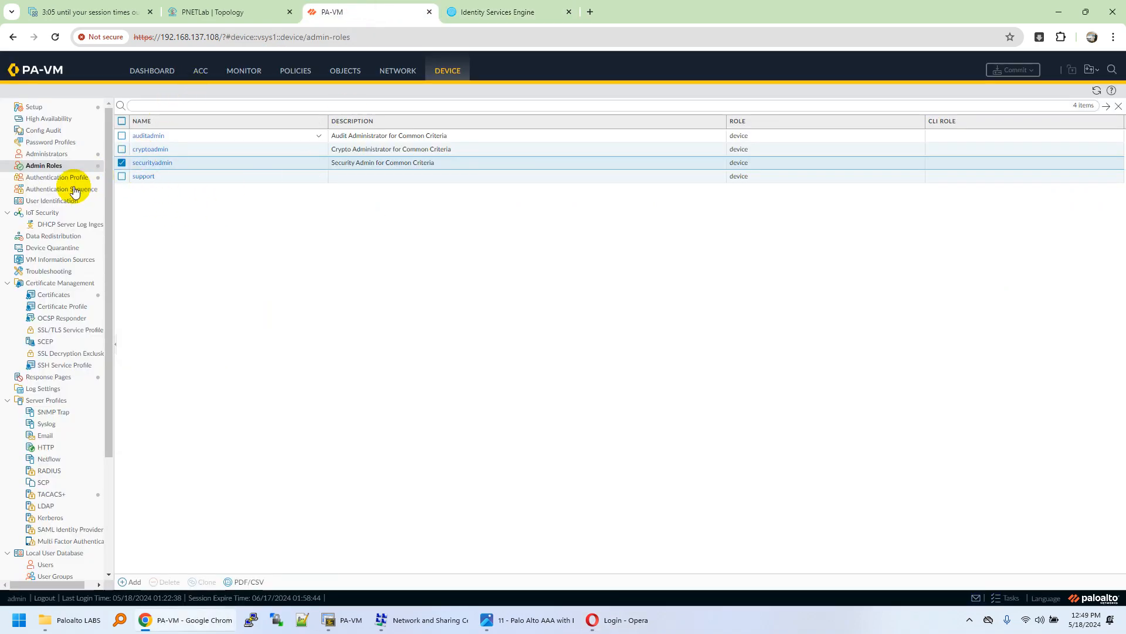
# Step: Check PA-VM's Monitor system logs for the login attempts
pyautogui.click(158, 74)
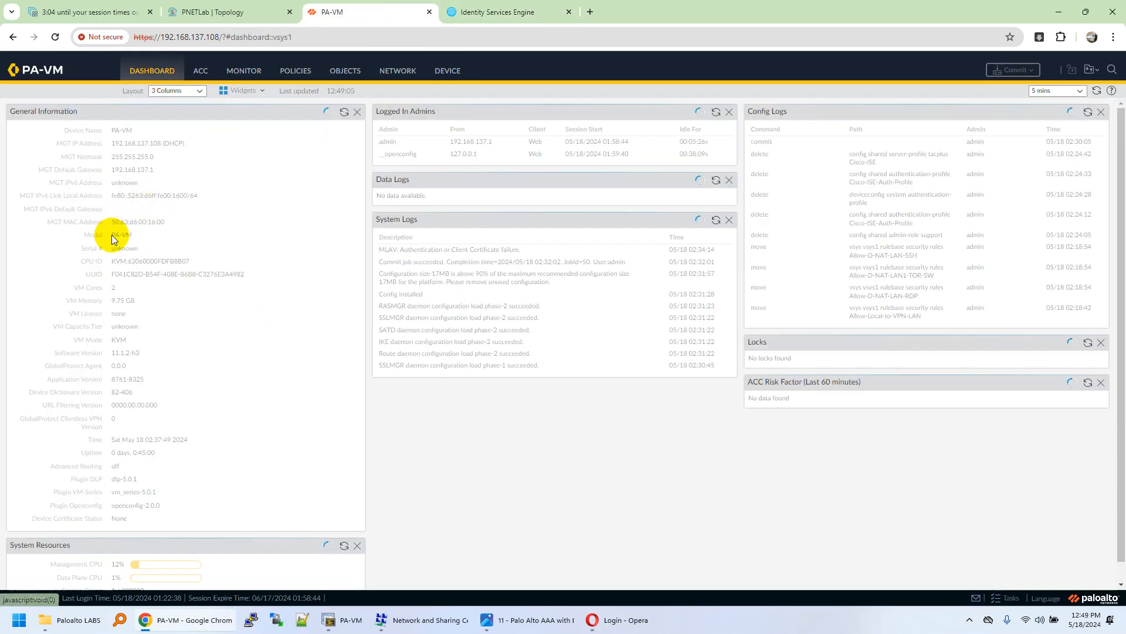
pyautogui.click(244, 70)
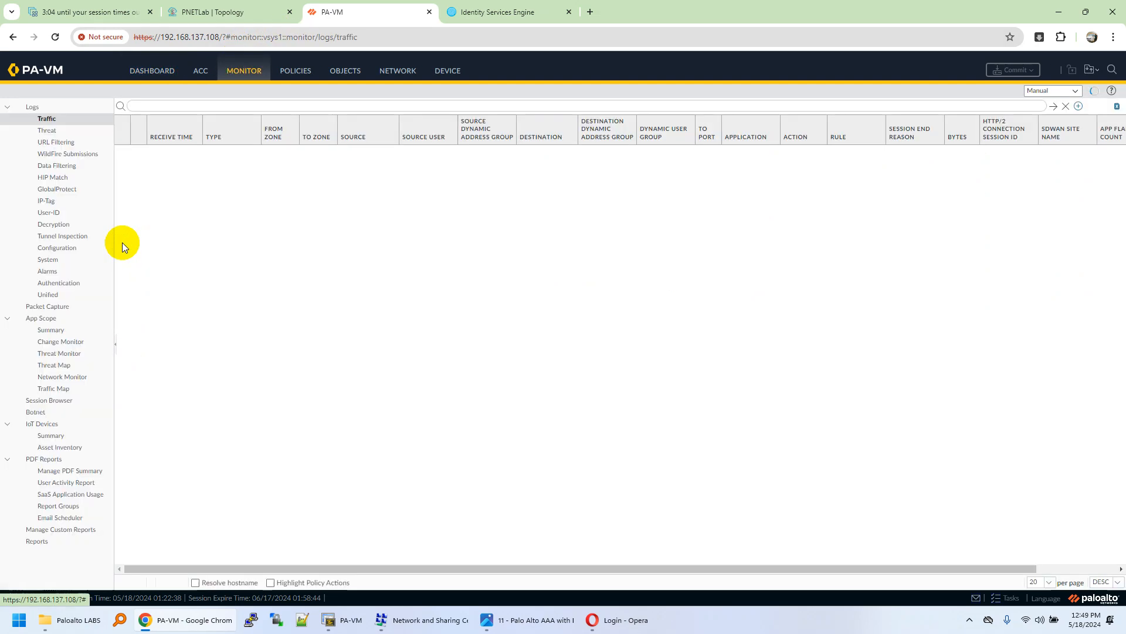
pyautogui.click(80, 263)
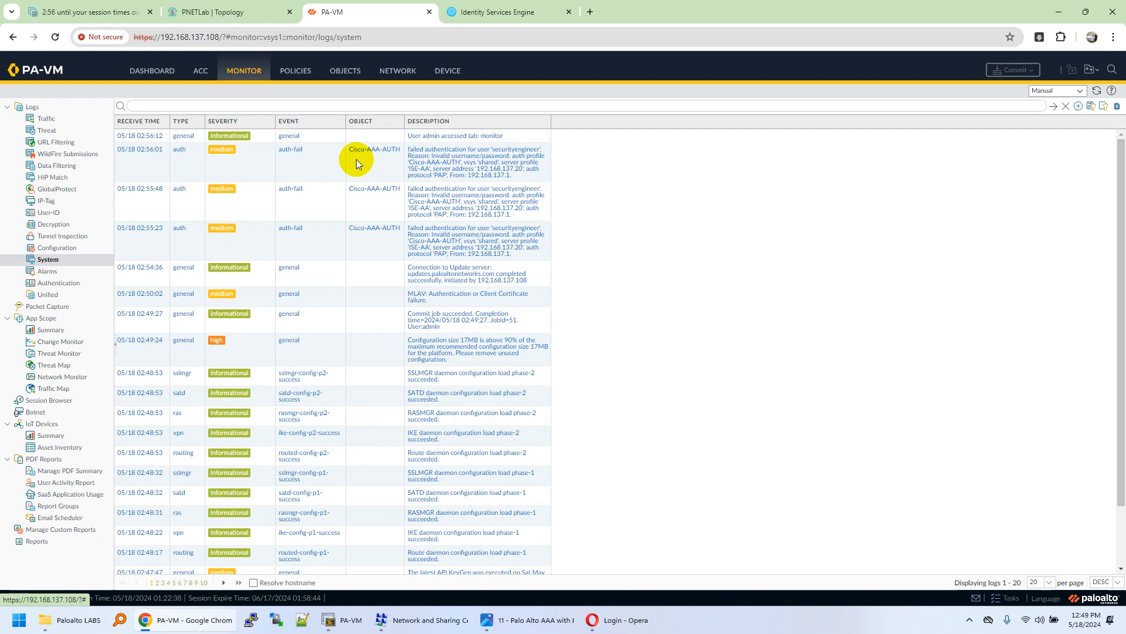
# Step: In ISE TACACS Live Logs, open the newest failed securityengineer entry showing shell profile DenyAccess
pyautogui.click(477, 12)
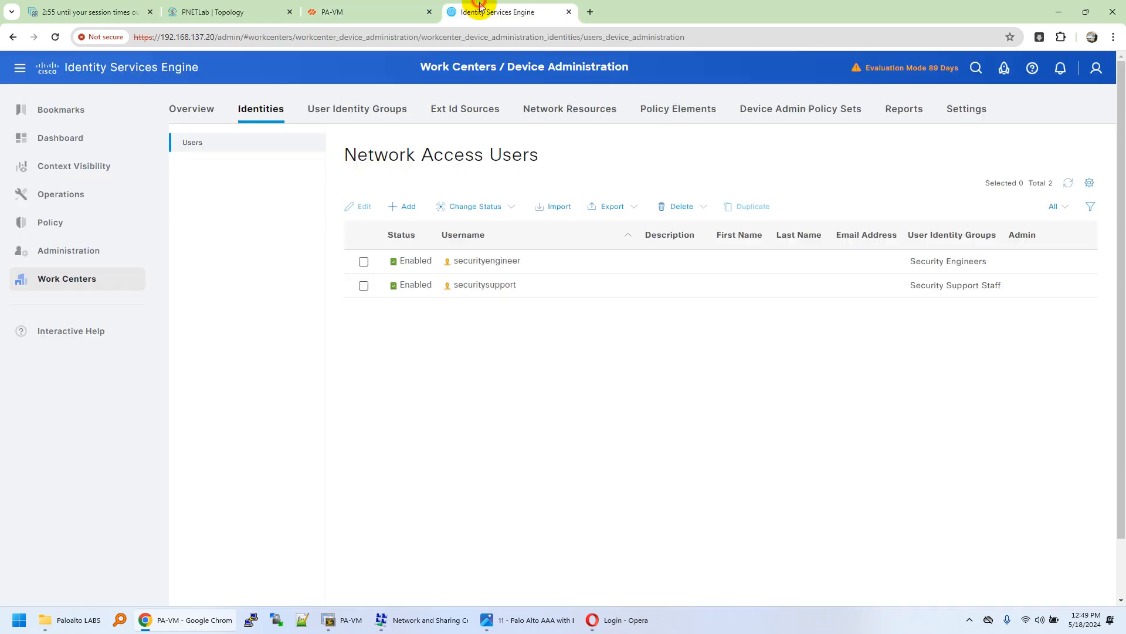
pyautogui.moveTo(85, 195)
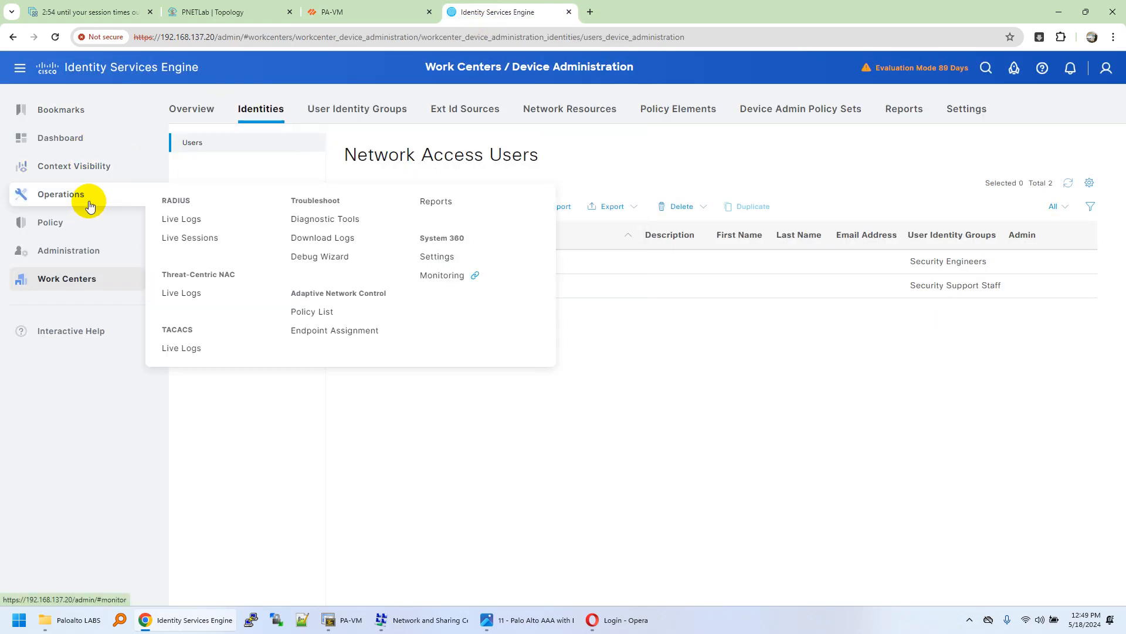
pyautogui.click(184, 345)
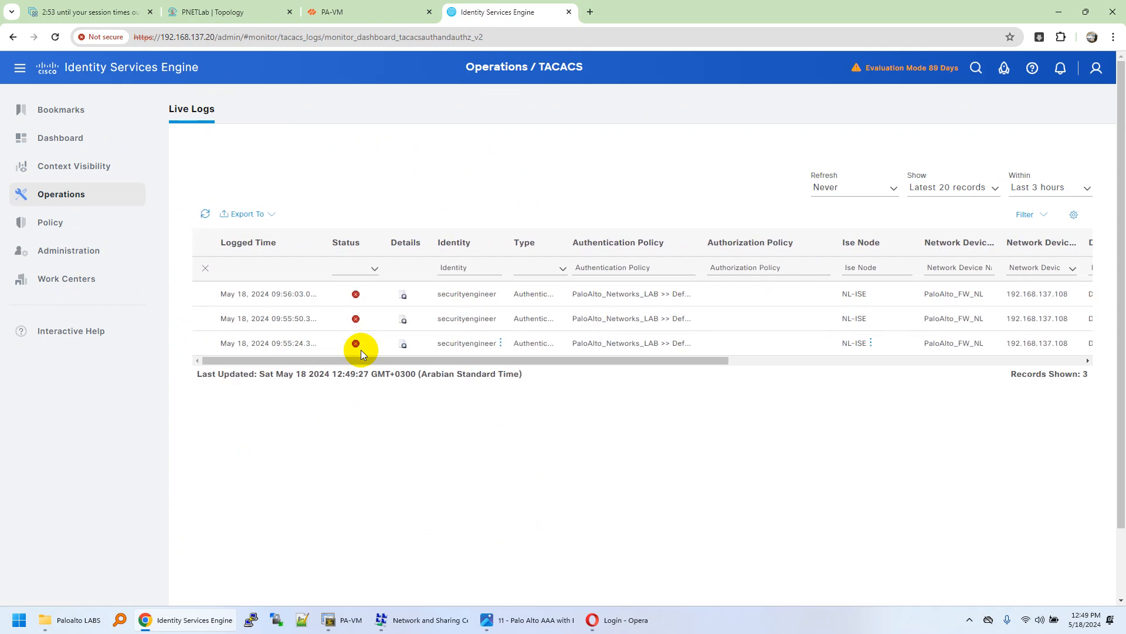
pyautogui.click(404, 296)
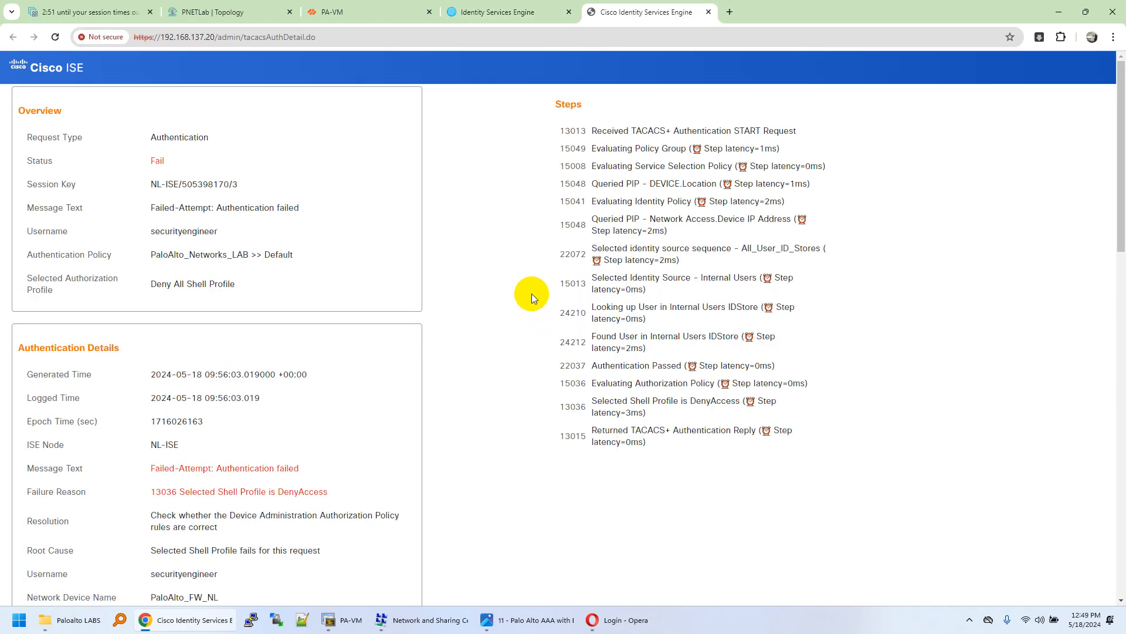
# Step: Review the ISE report's failure reason citing the DenyAccess shell profile
pyautogui.scroll(-2, 384, 433)
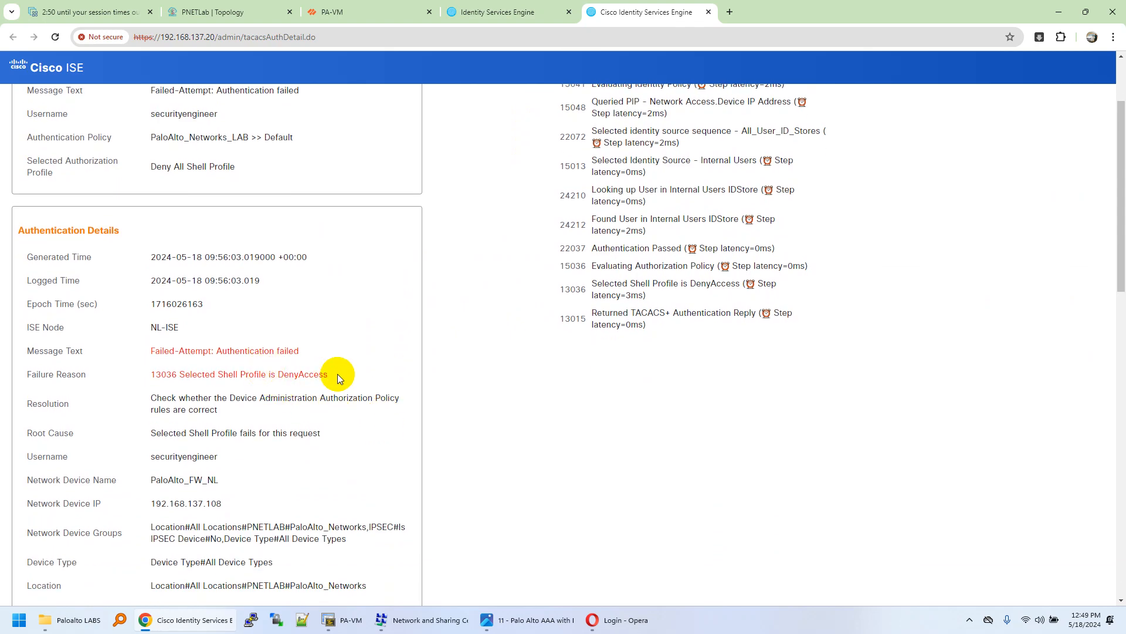
pyautogui.moveTo(218, 373); pyautogui.dragTo(327, 376)
pyautogui.click(521, 418)
pyautogui.scroll(2, 352, 375)
# Step: Check the report's device type and location values, then bring up the PA-VM system logs
pyautogui.scroll(-5, 265, 295)
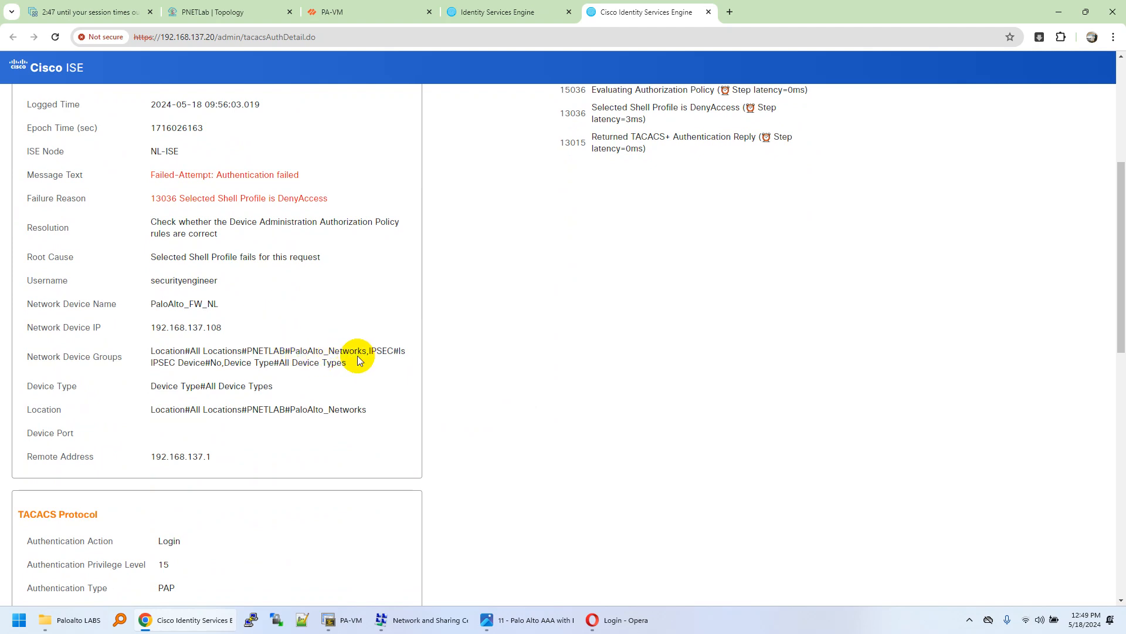
pyautogui.moveTo(227, 365); pyautogui.dragTo(275, 365)
pyautogui.click(317, 365)
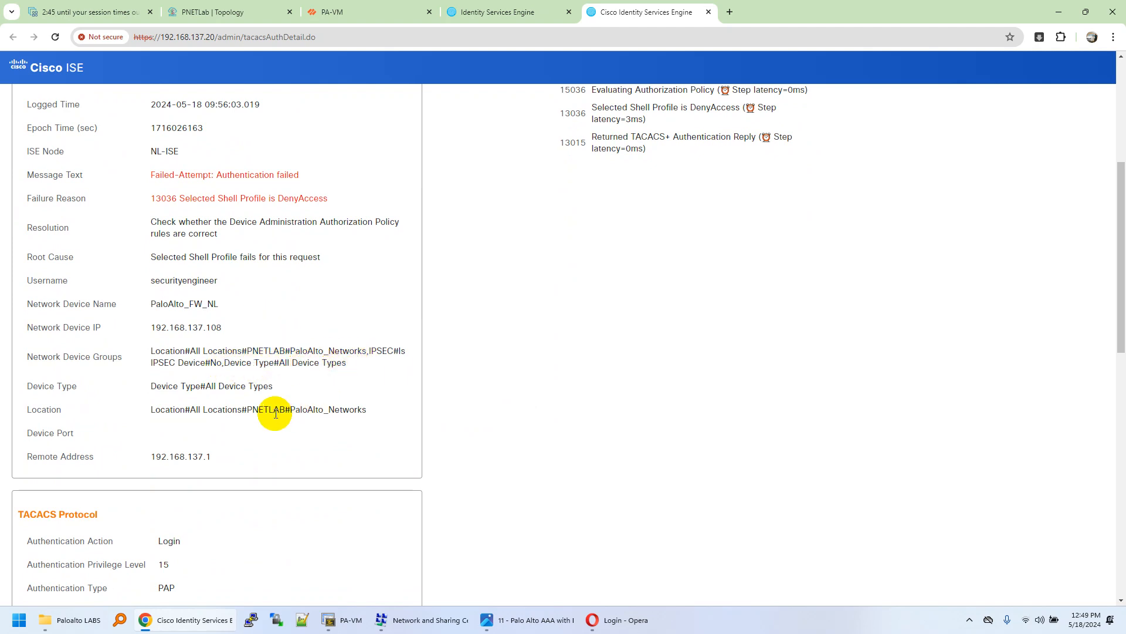
pyautogui.moveTo(296, 409); pyautogui.dragTo(427, 423)
pyautogui.click(499, 418)
pyautogui.scroll(1, 455, 322)
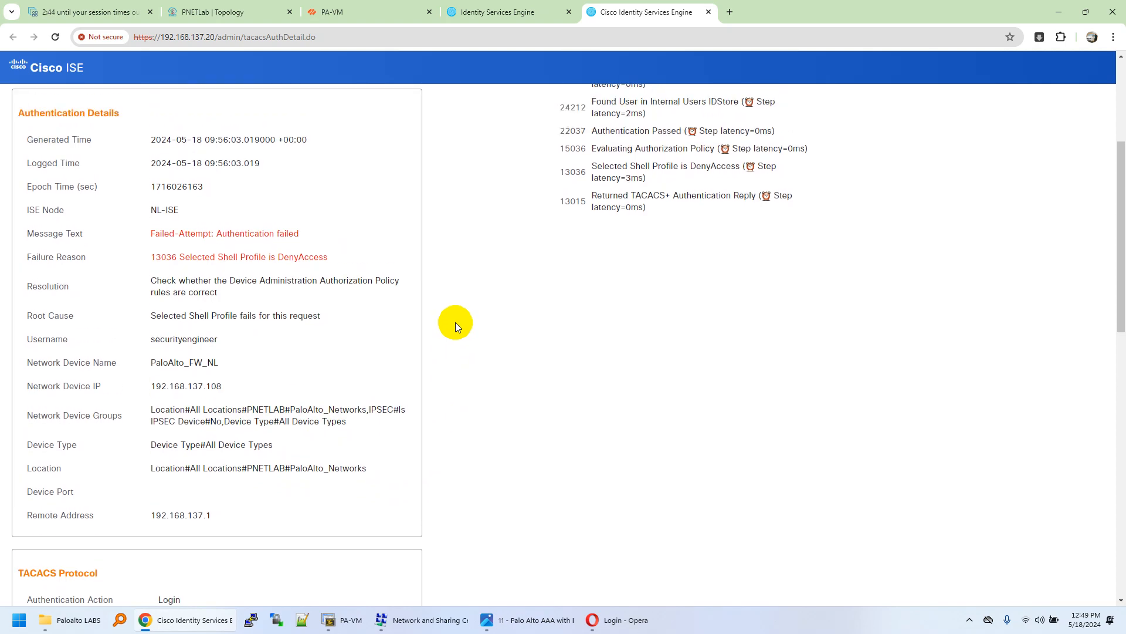
pyautogui.scroll(1, 456, 325)
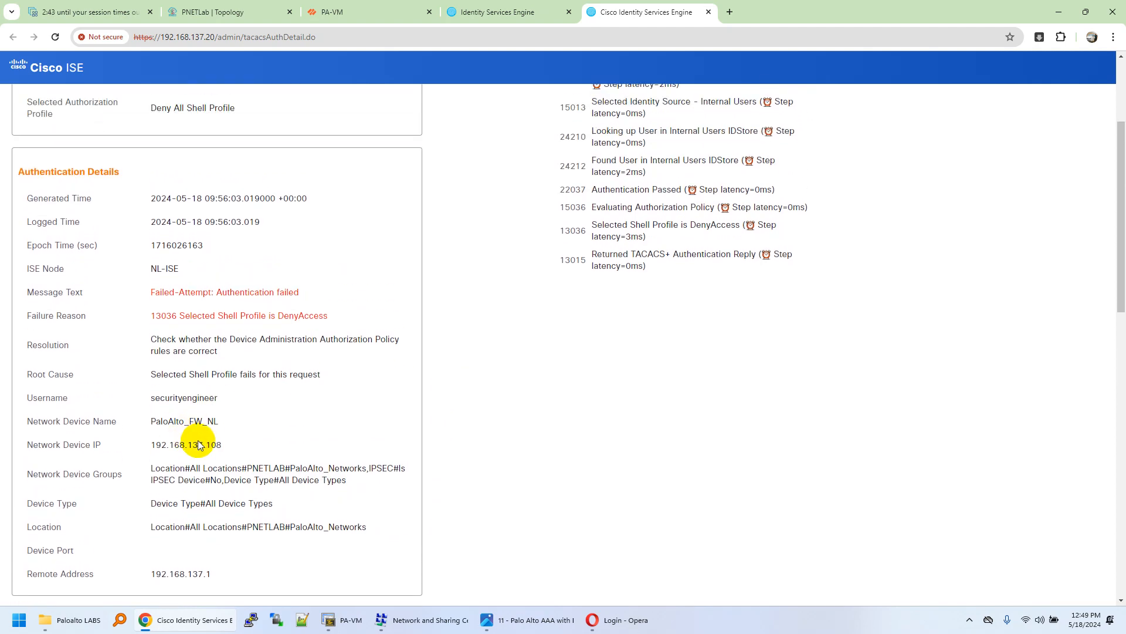
pyautogui.click(402, 8)
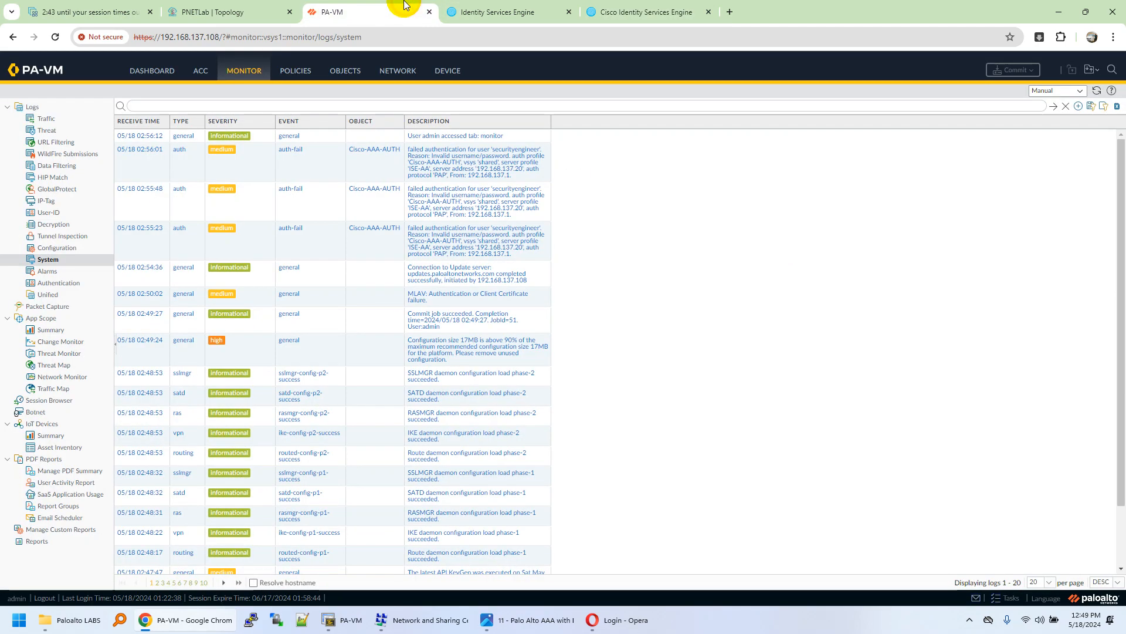
# Step: Return to ISE's TACACS Live Logs listing the three failed securityengineer attempts
pyautogui.click(596, 6)
pyautogui.click(496, 12)
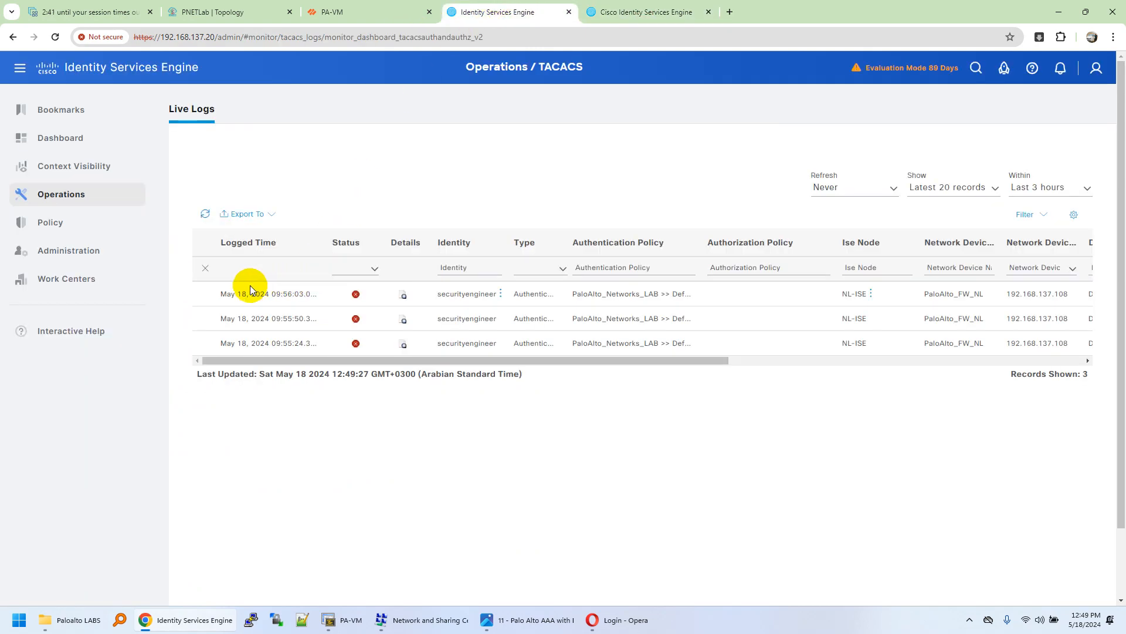
pyautogui.moveTo(83, 262)
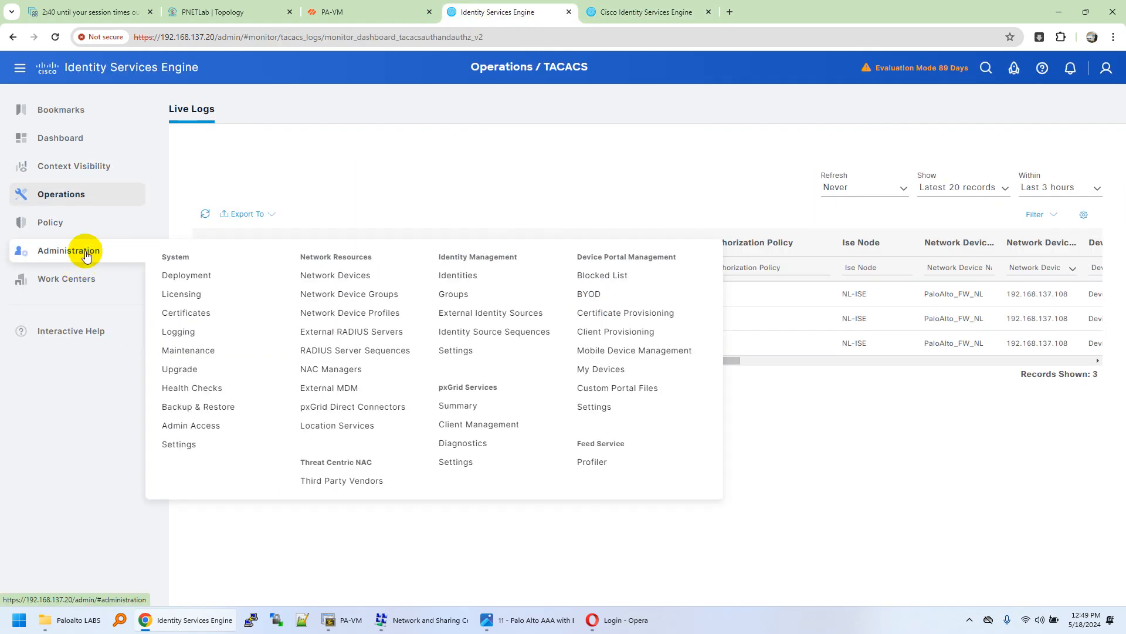
pyautogui.moveTo(52, 281)
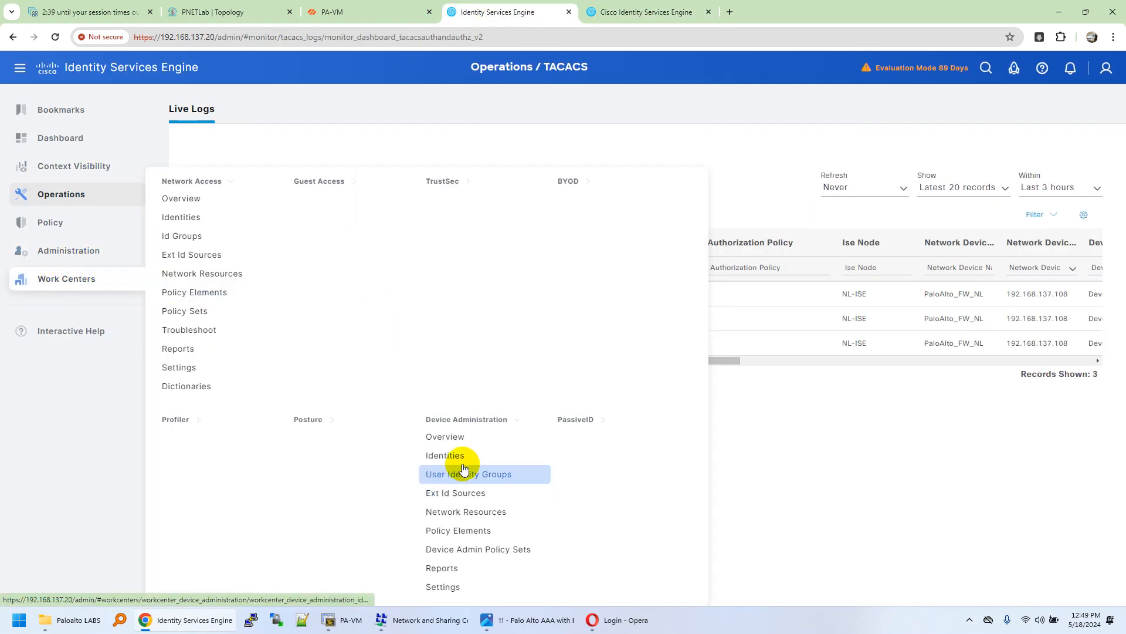
# Step: Open the PaloAlto_FW_NL network device and browse its location choices
pyautogui.click(485, 519)
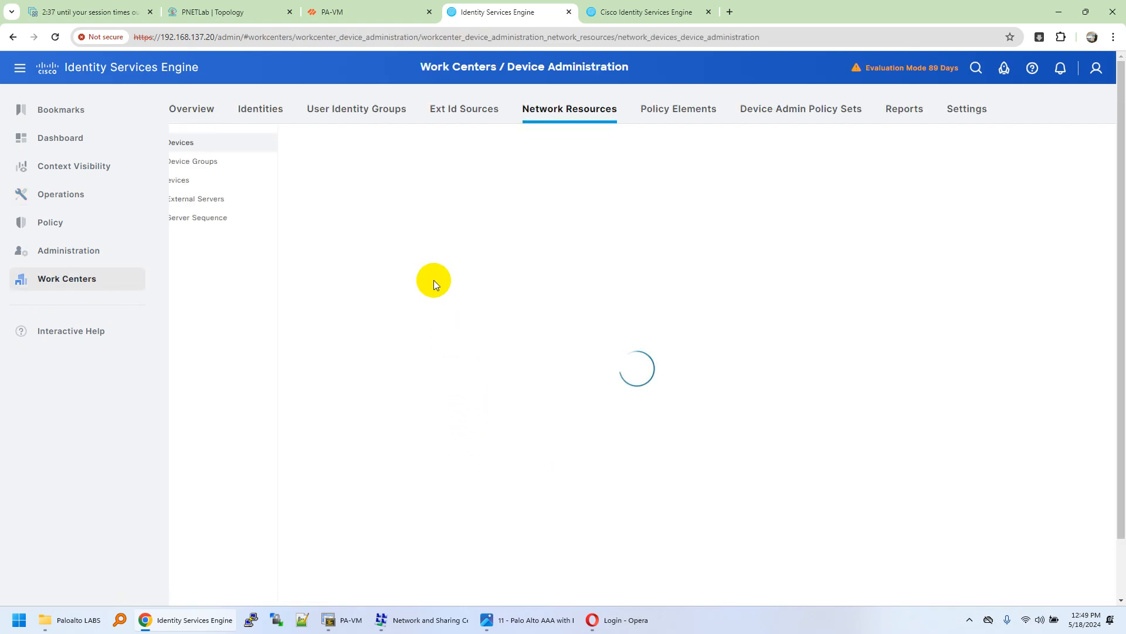
pyautogui.click(412, 269)
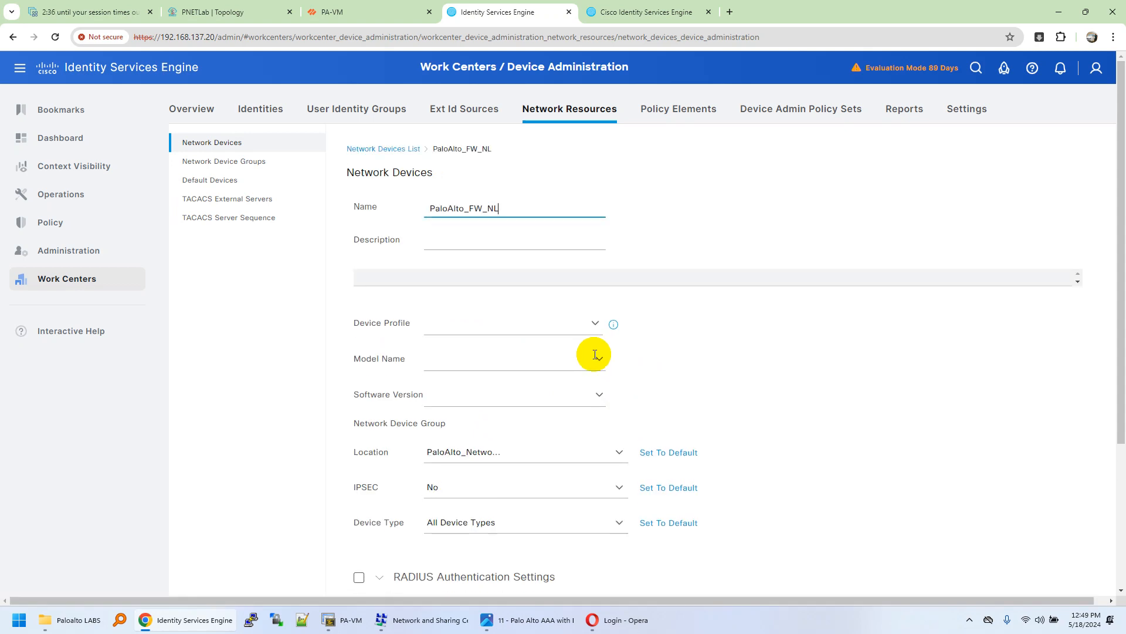
pyautogui.click(619, 487)
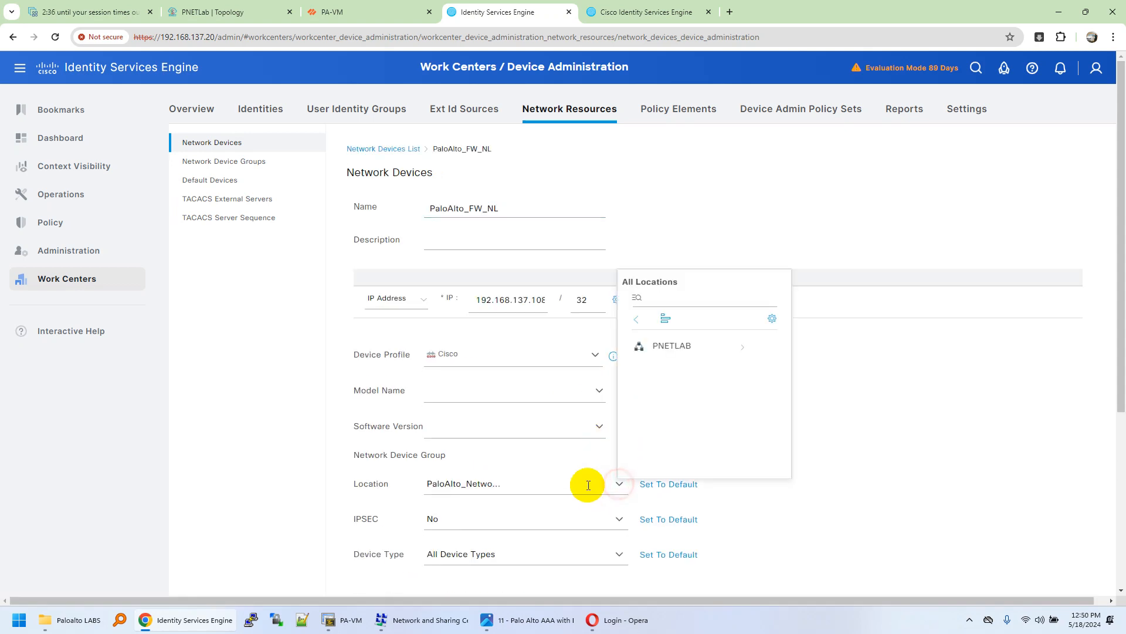
pyautogui.click(743, 346)
pyautogui.click(705, 351)
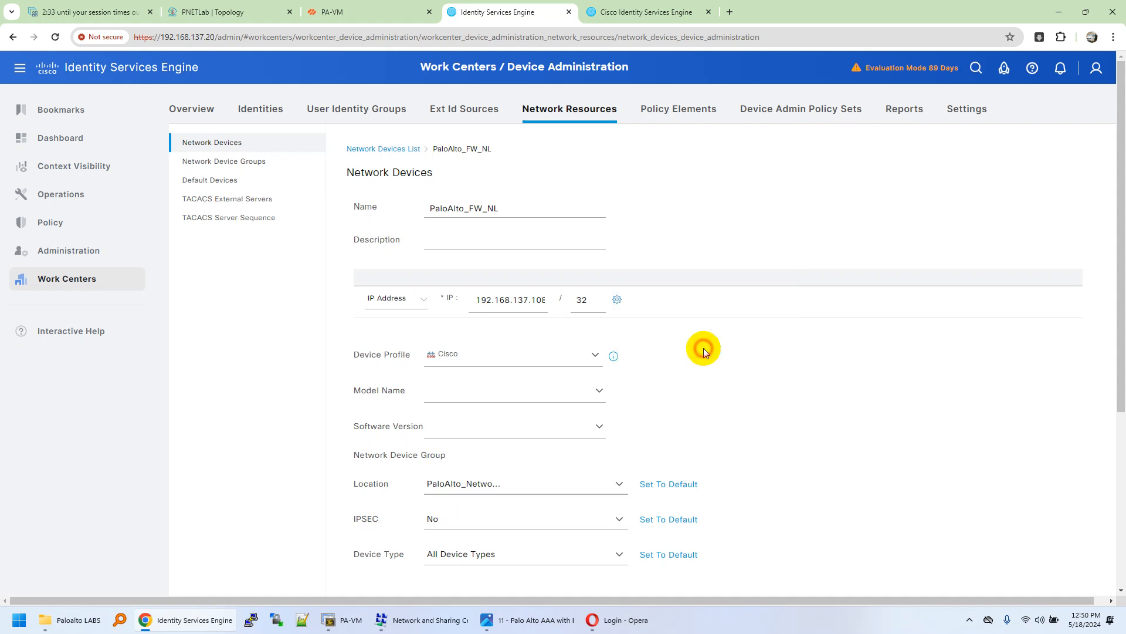
# Step: Set PaloAlto_FW_NL's location to PNETLAB and save the device
pyautogui.click(619, 483)
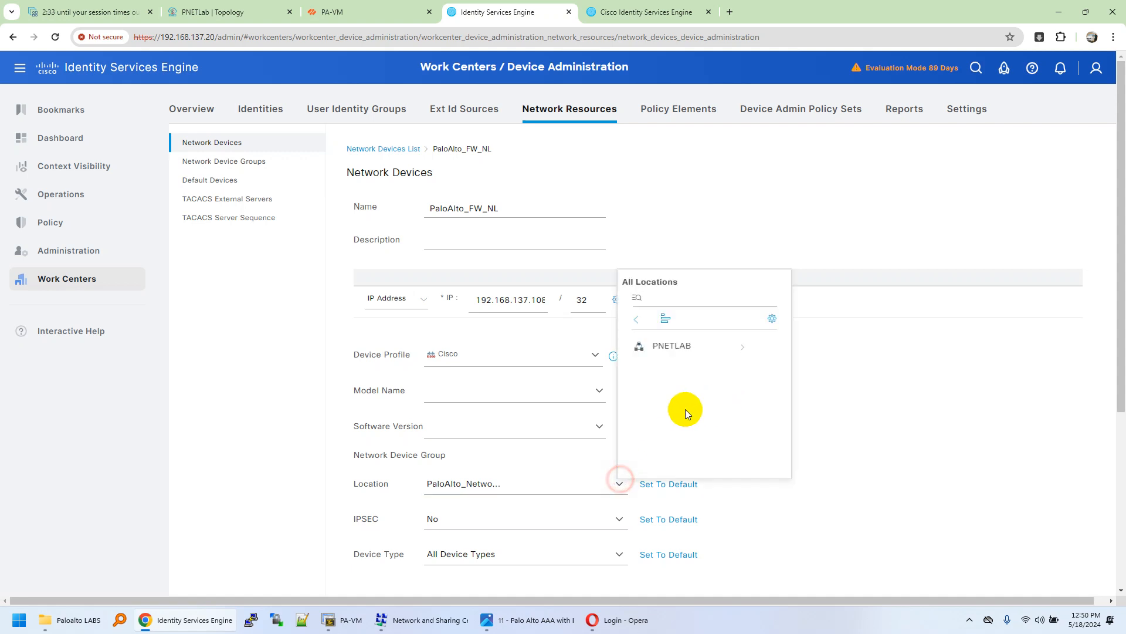
pyautogui.click(823, 469)
pyautogui.click(619, 484)
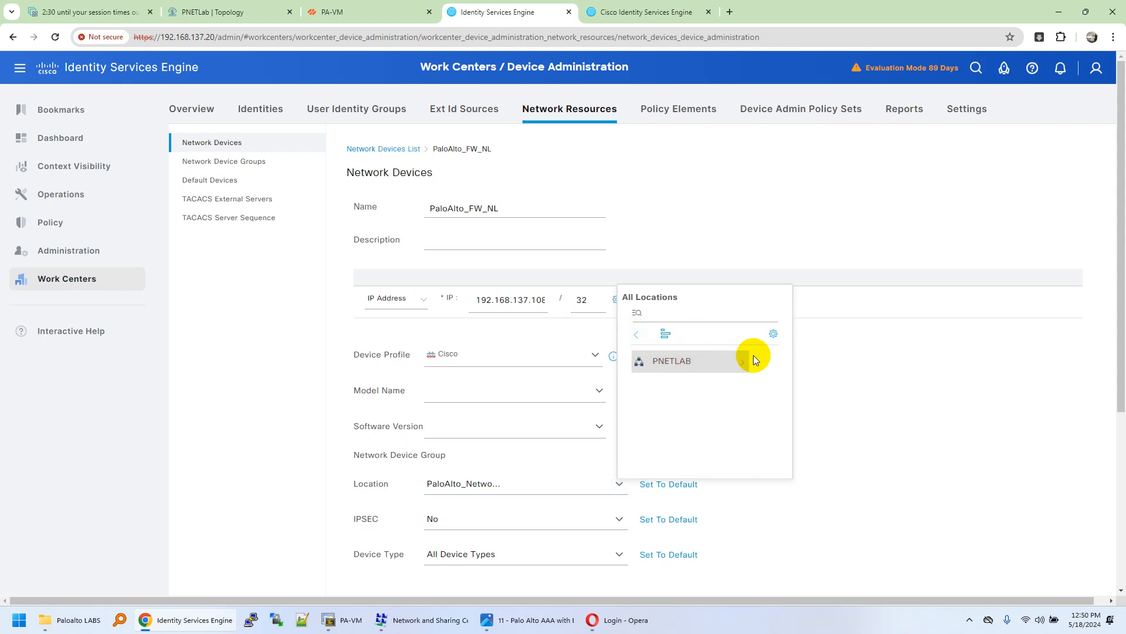
pyautogui.click(741, 361)
pyautogui.click(636, 335)
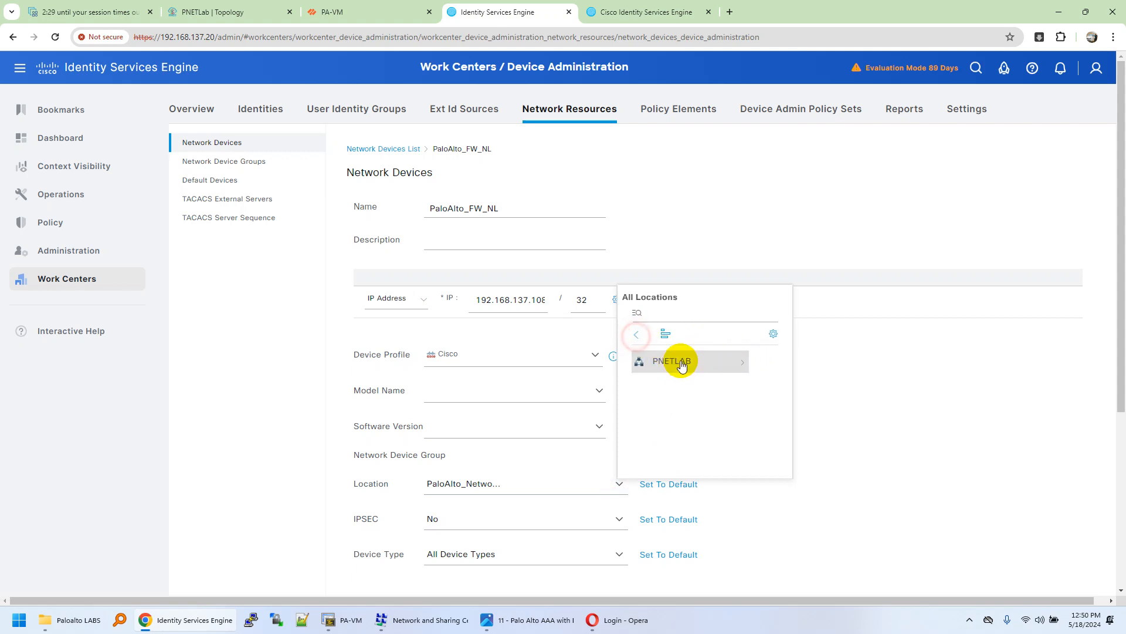
pyautogui.click(681, 364)
pyautogui.scroll(-5, 695, 425)
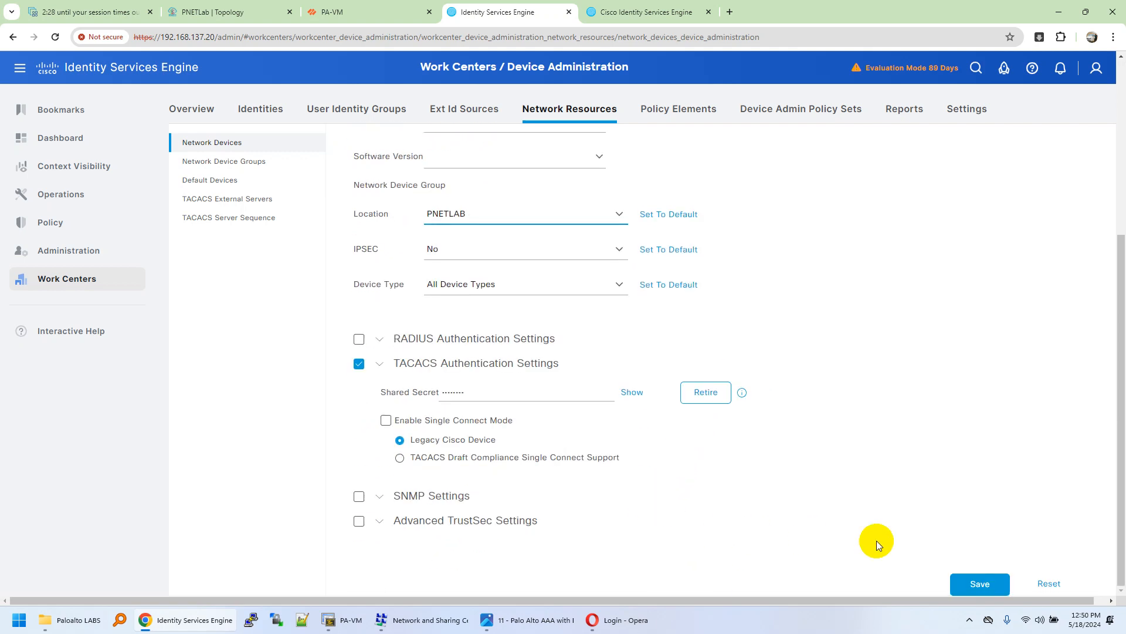
pyautogui.click(969, 582)
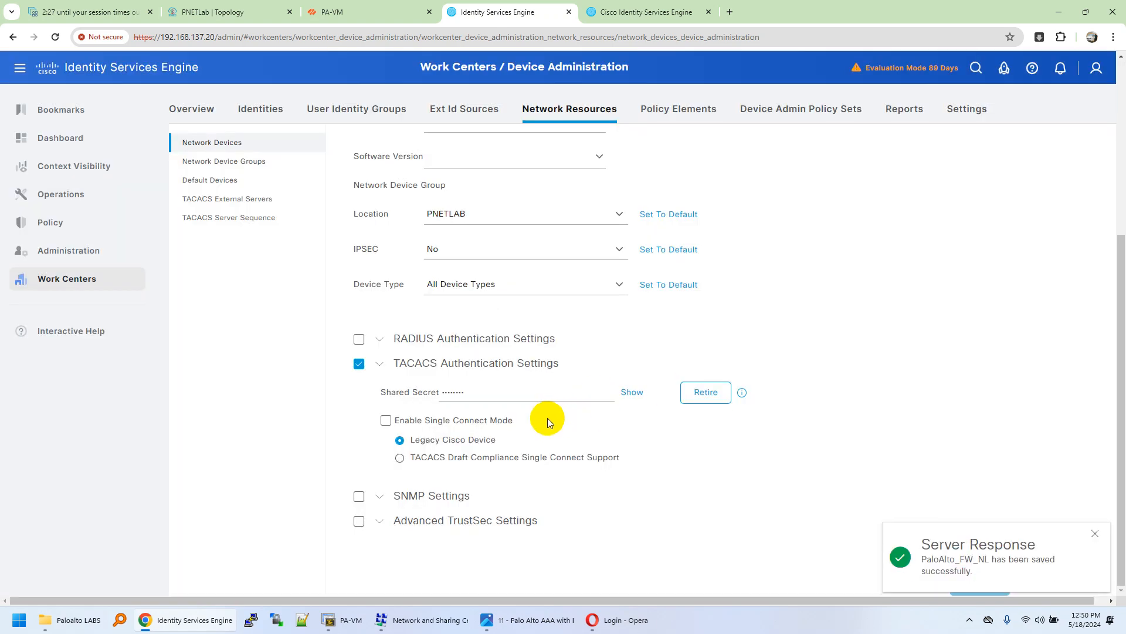
pyautogui.click(616, 620)
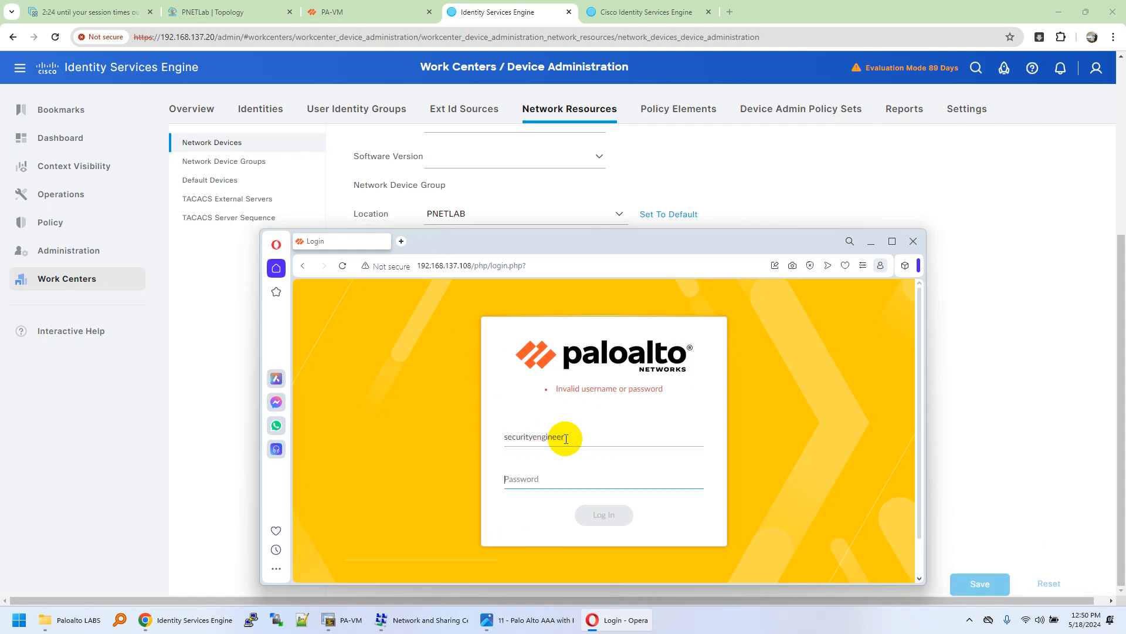
# Step: Retry the PA-VM login as securityengineer with the account password
pyautogui.press('Tab')
pyautogui.write('••')
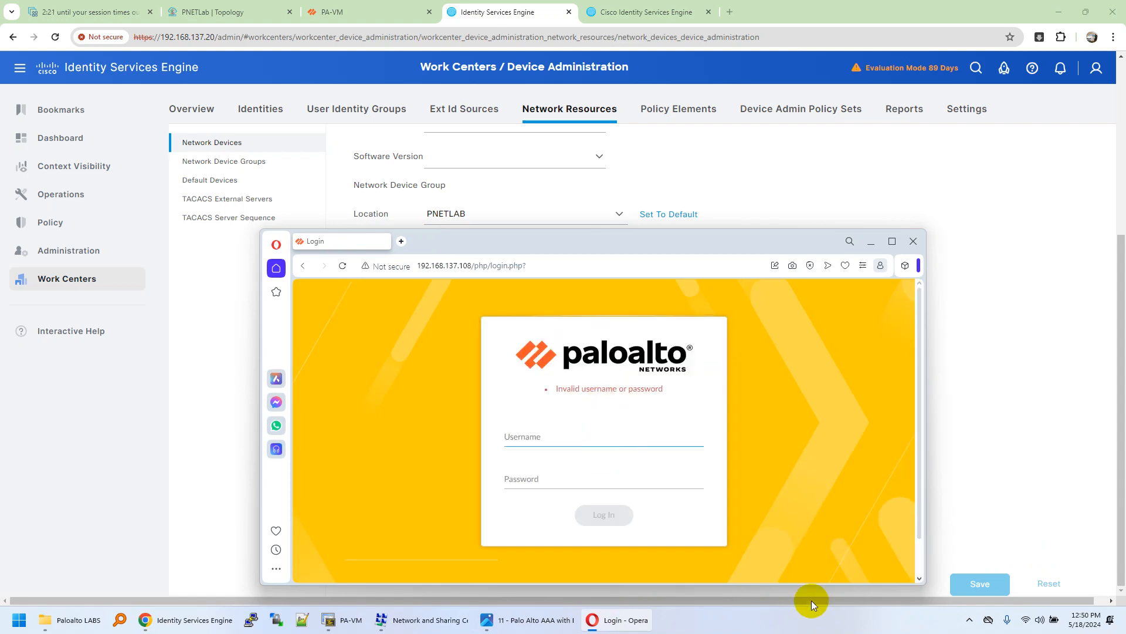
pyautogui.click(836, 619)
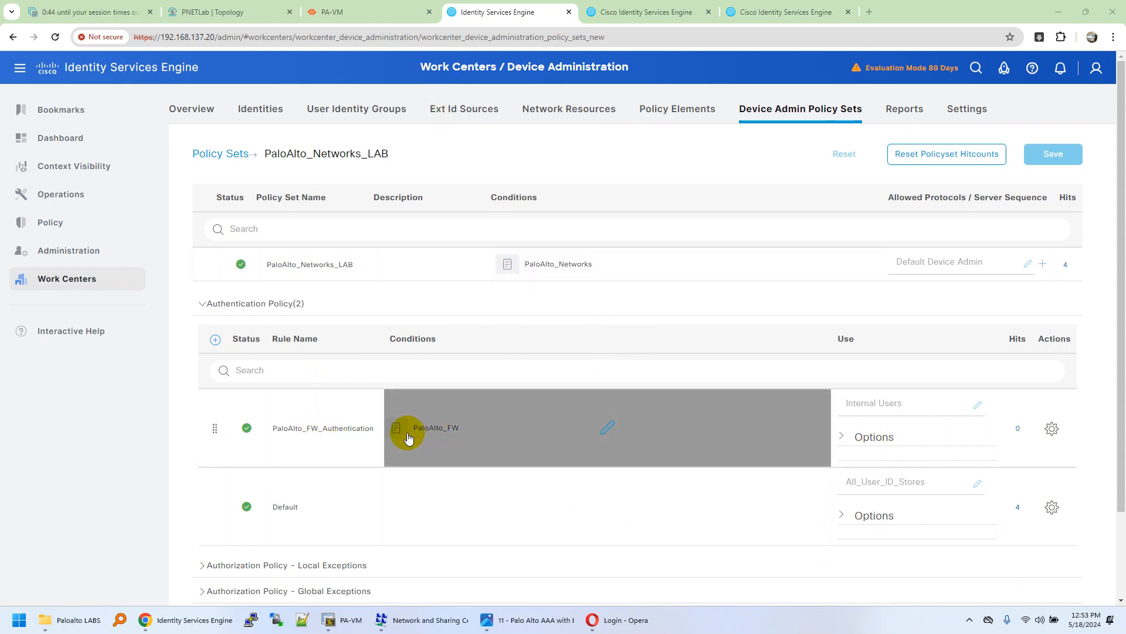
# Step: Check the PA-VM TACACS+ server profile, then open the PaloAlto_FW authentication condition for editing
pyautogui.click(364, 16)
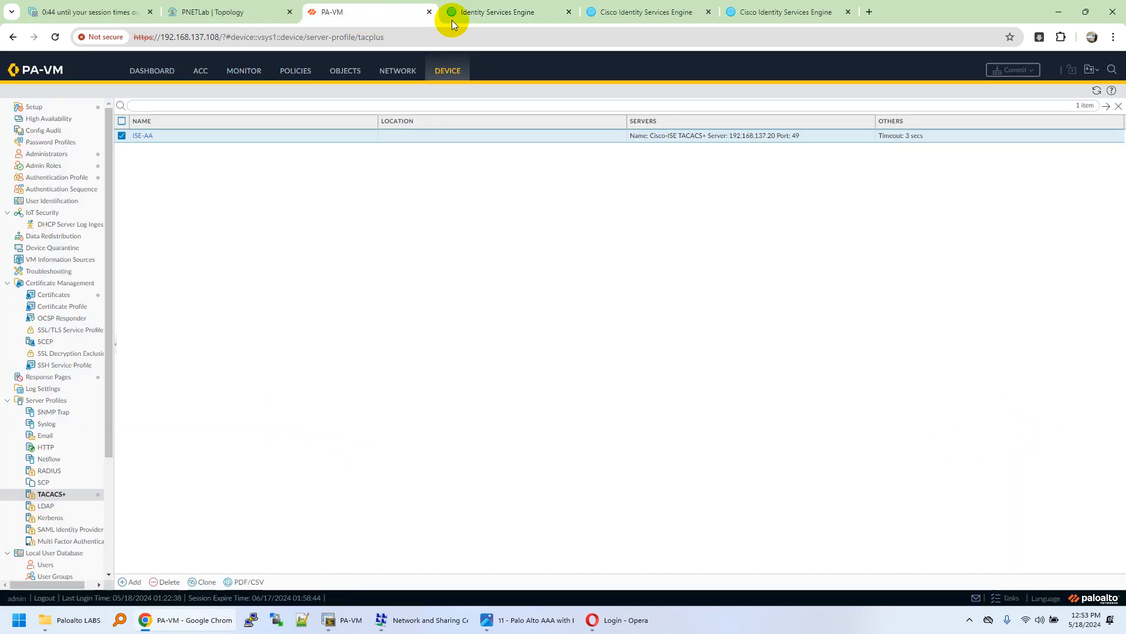
pyautogui.click(528, 12)
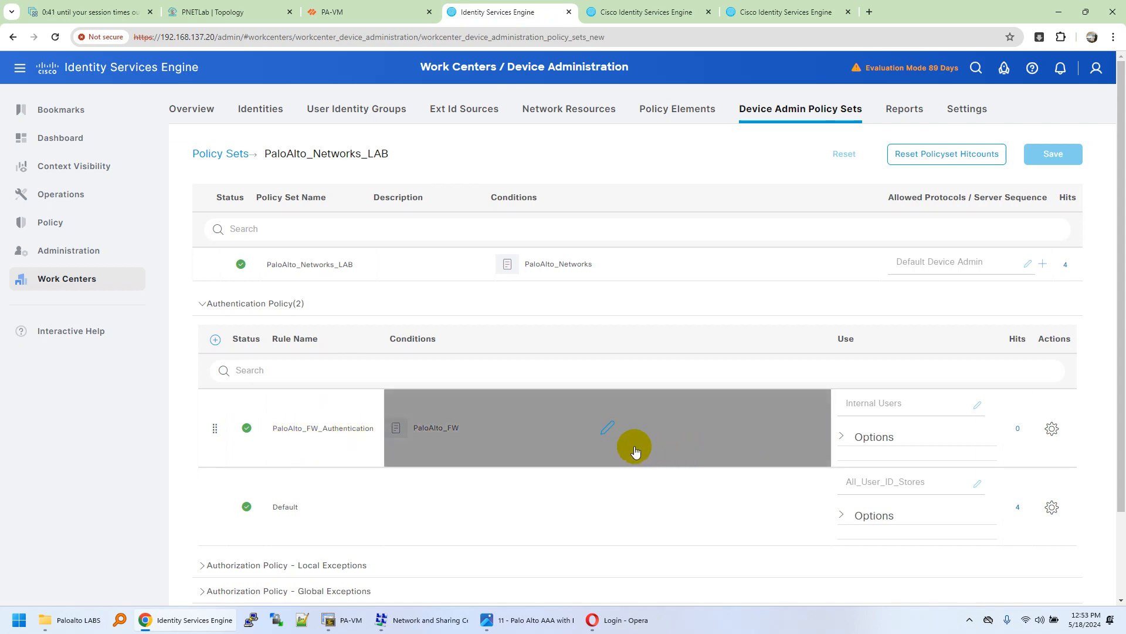
pyautogui.click(609, 431)
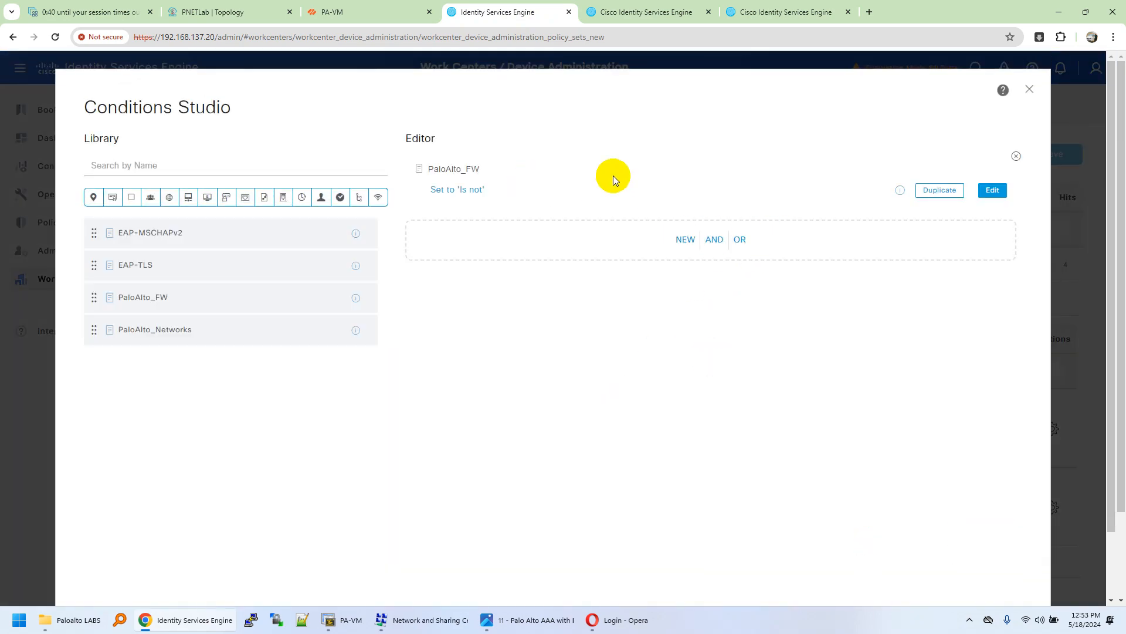
pyautogui.click(993, 190)
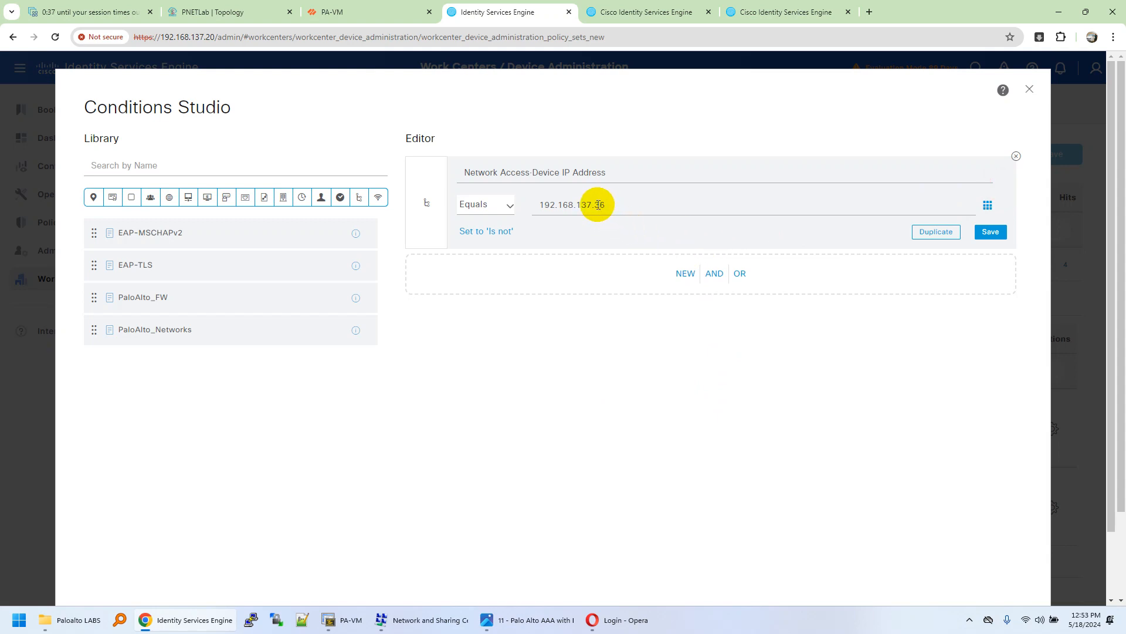
# Step: Change the condition's device IP to 192.168.137.108 and apply it to the authentication rule
pyautogui.click(597, 205)
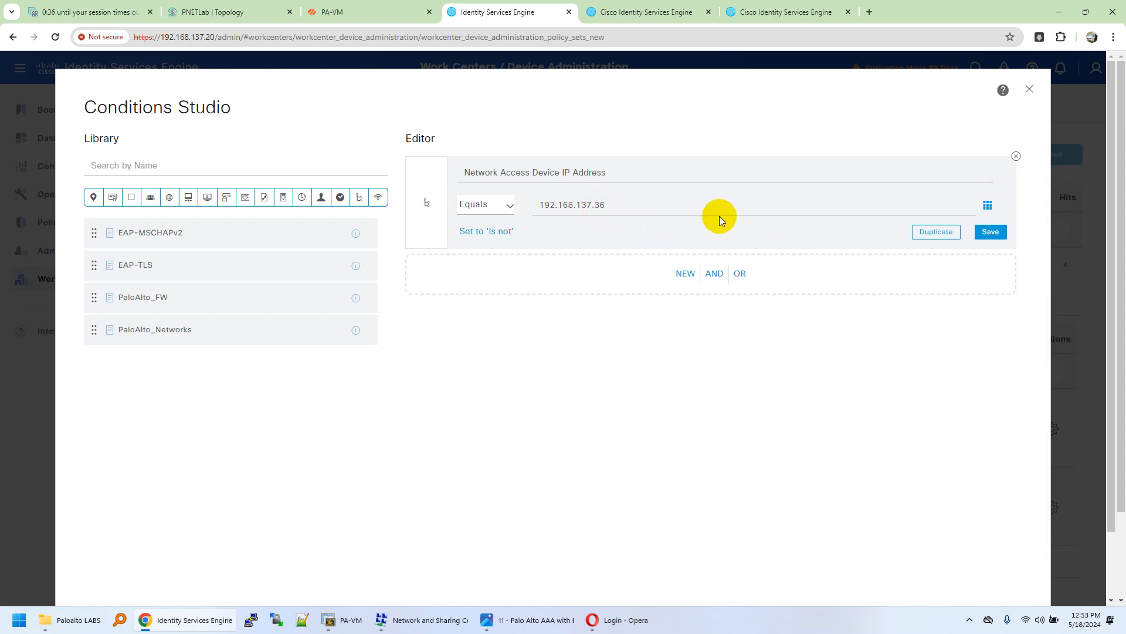
pyautogui.press('BackSpace')
pyautogui.press('BackSpace')
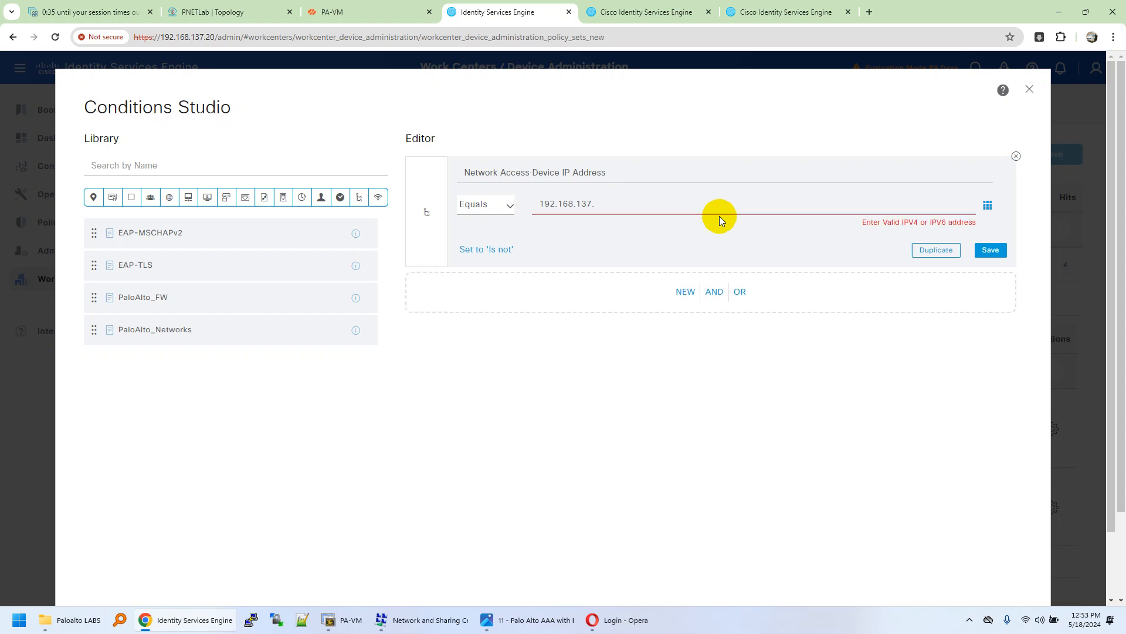
pyautogui.write('108')
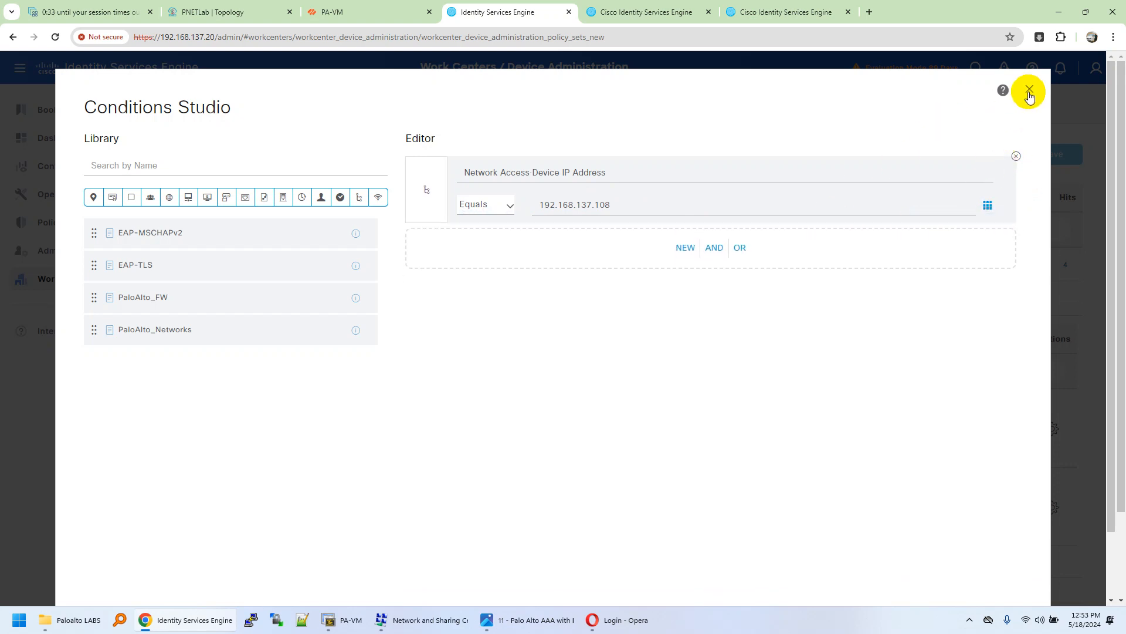
pyautogui.scroll(-3, 977, 432)
pyautogui.click(987, 548)
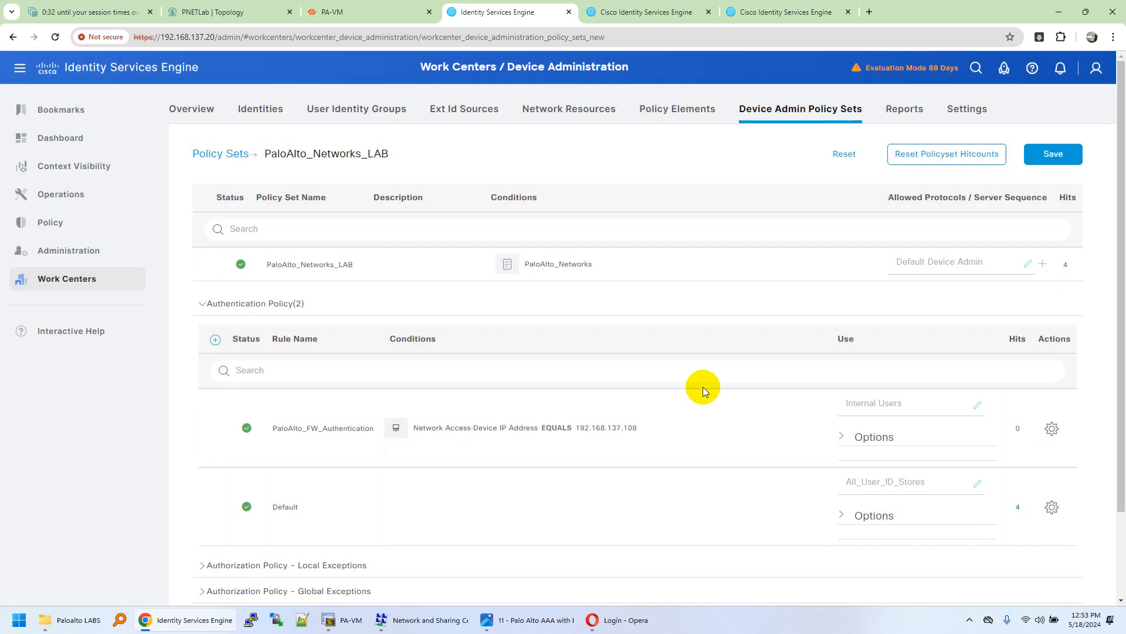
pyautogui.scroll(-2, 515, 407)
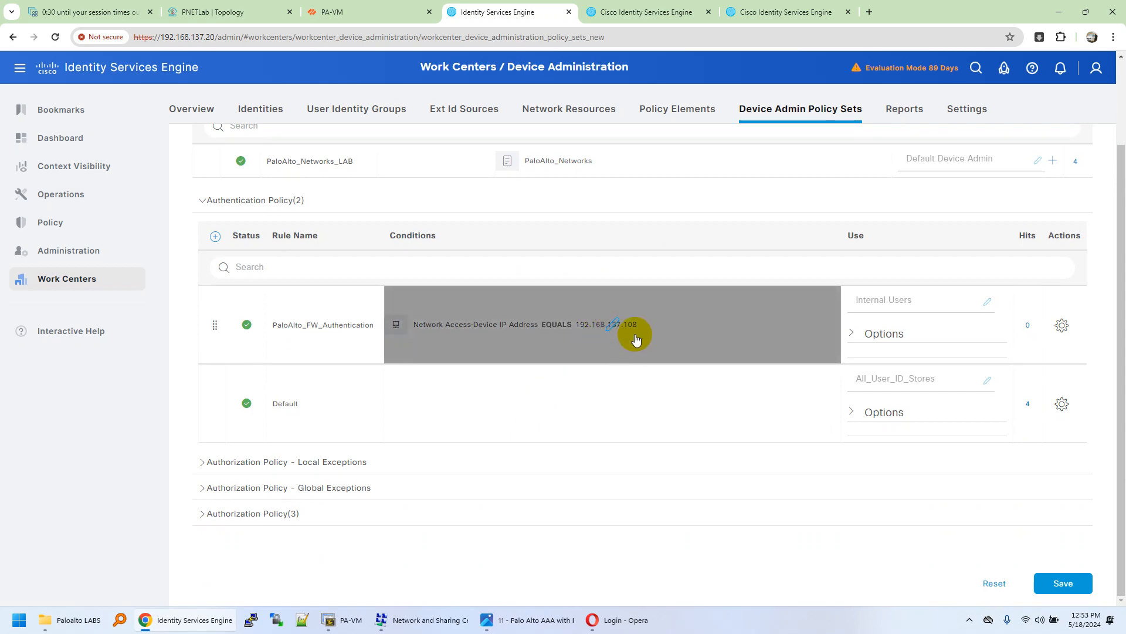
# Step: Change the support staff rule's PaloAlto_FW device IP from .36 to 192.168.137.108
pyautogui.click(202, 513)
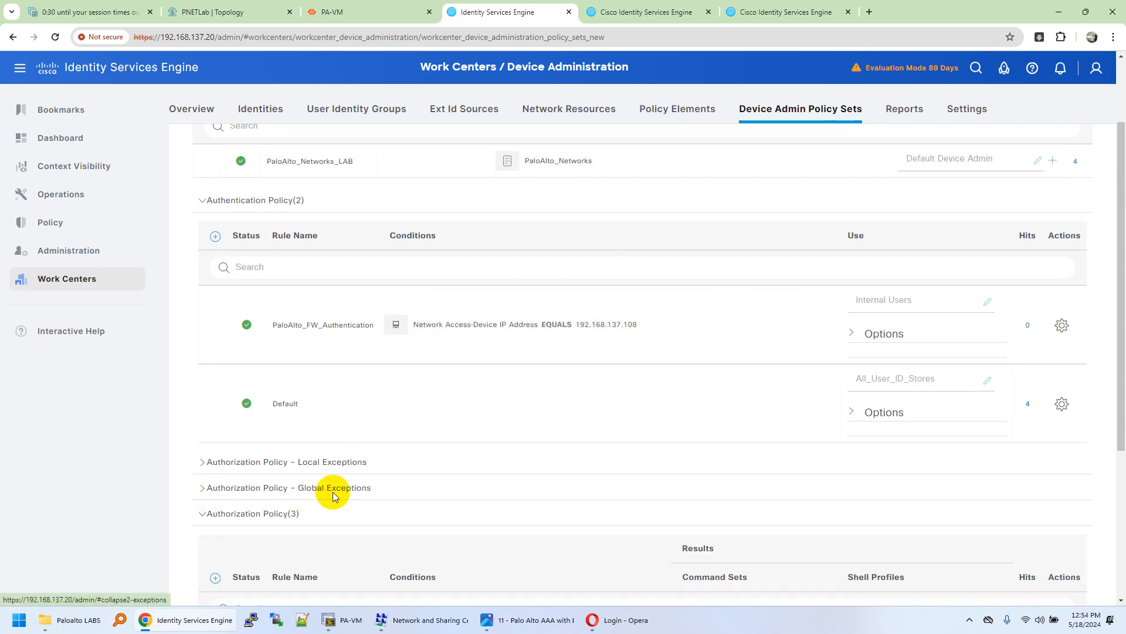
pyautogui.scroll(-3, 352, 464)
pyautogui.click(486, 466)
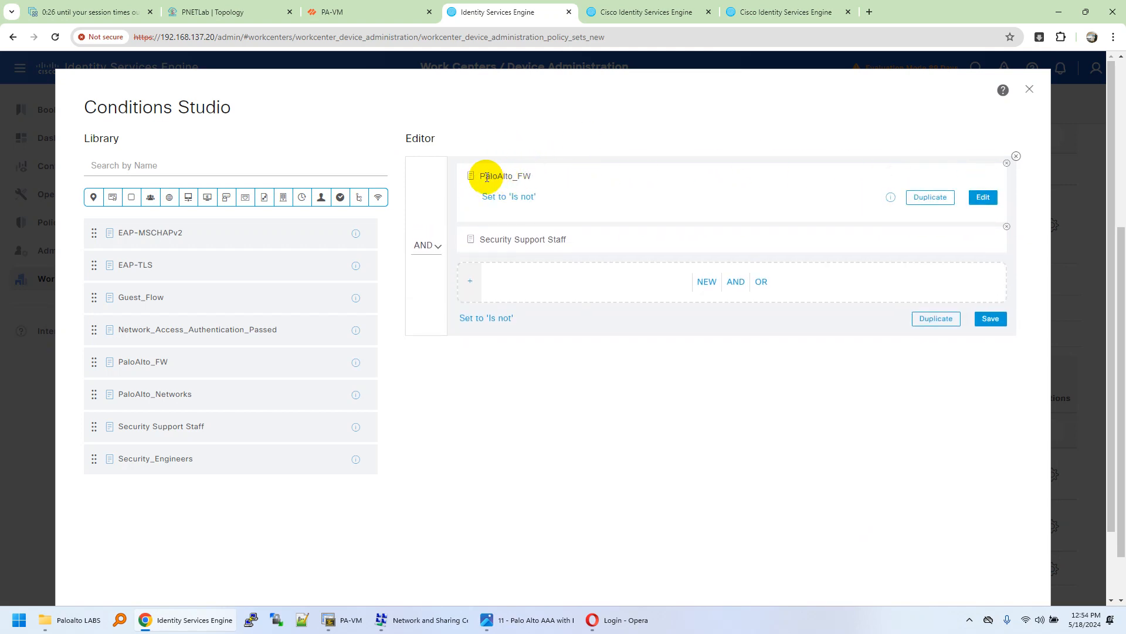
pyautogui.click(981, 197)
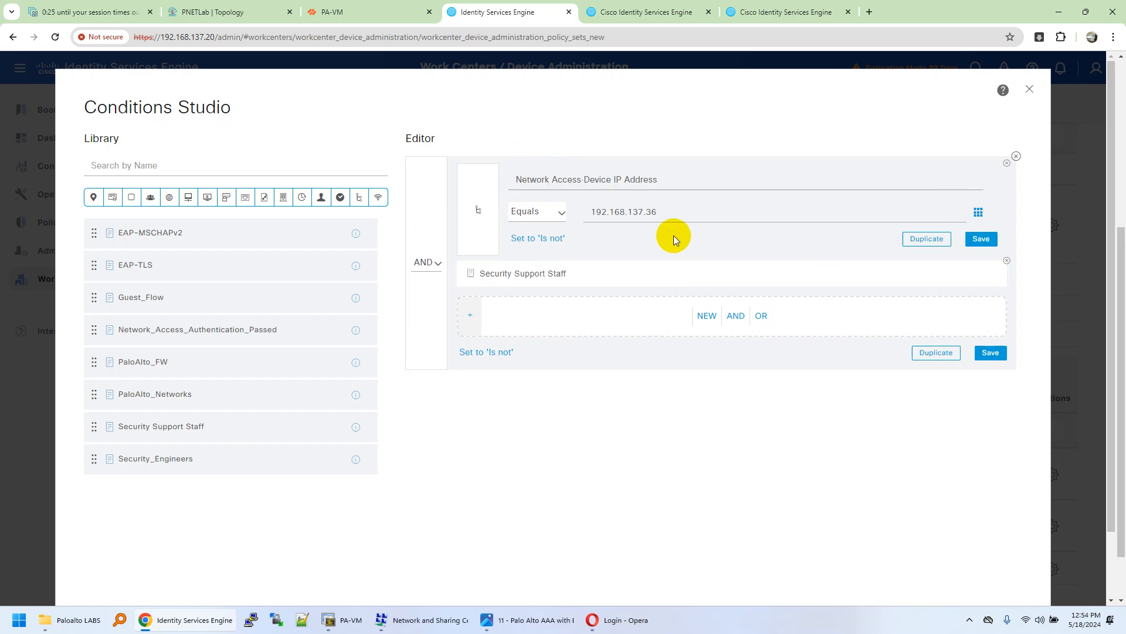
pyautogui.click(647, 212)
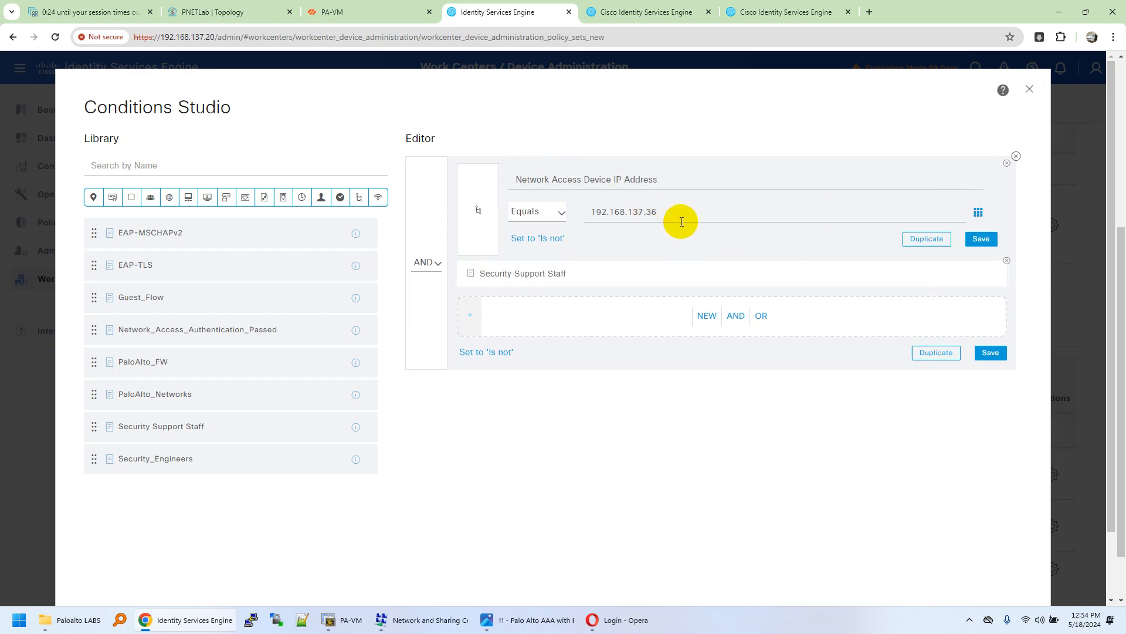
pyautogui.press('Delete')
pyautogui.press('Delete')
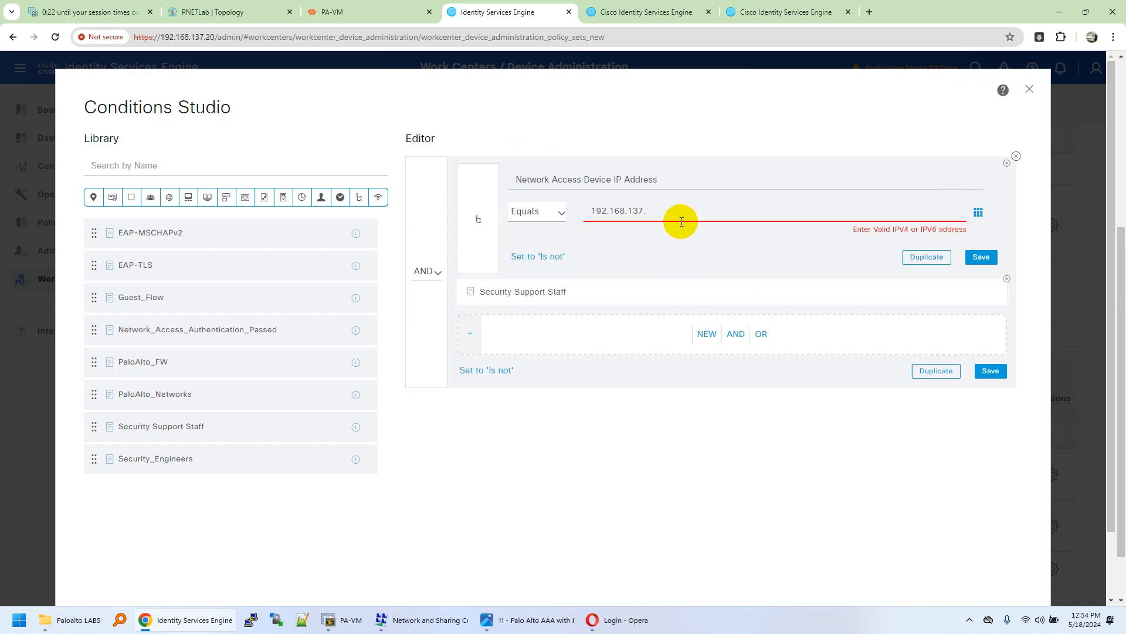
pyautogui.write('108')
pyautogui.click(978, 239)
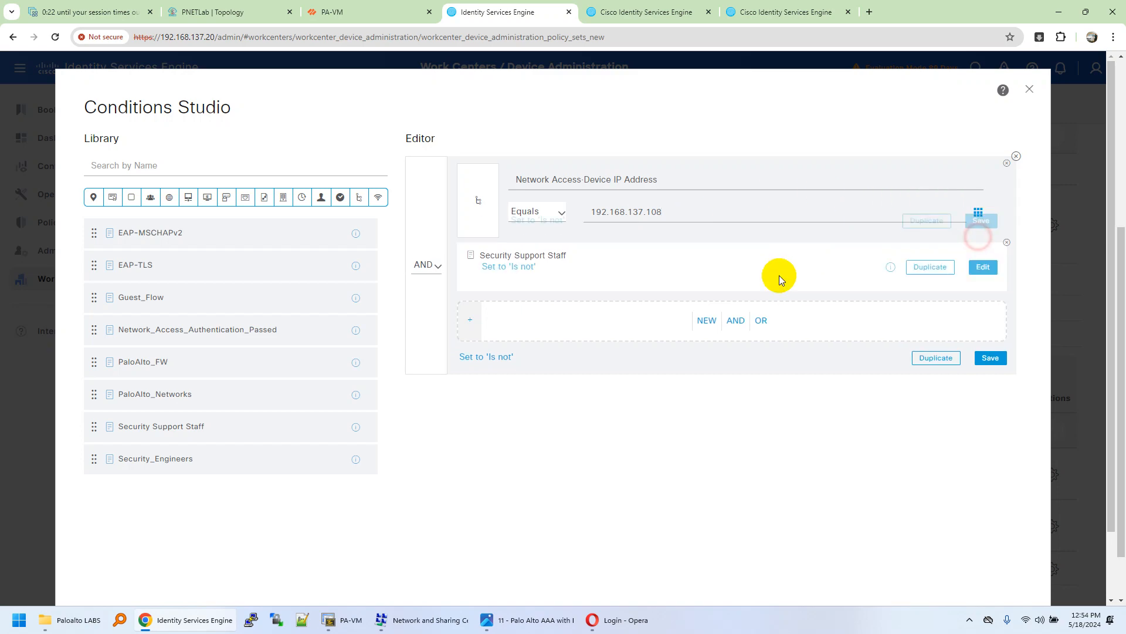
pyautogui.scroll(-1, 986, 469)
pyautogui.click(993, 547)
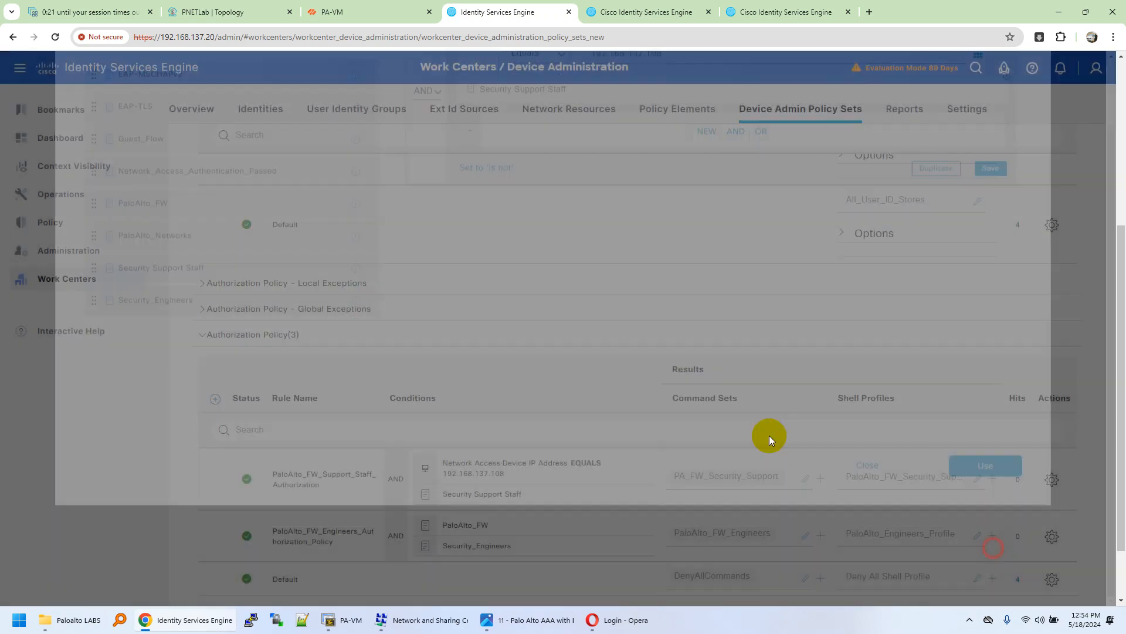
# Step: Update the engineers rule's IP to .108, overwrite the PaloAlto_FW library condition, and save the policy set
pyautogui.click(516, 451)
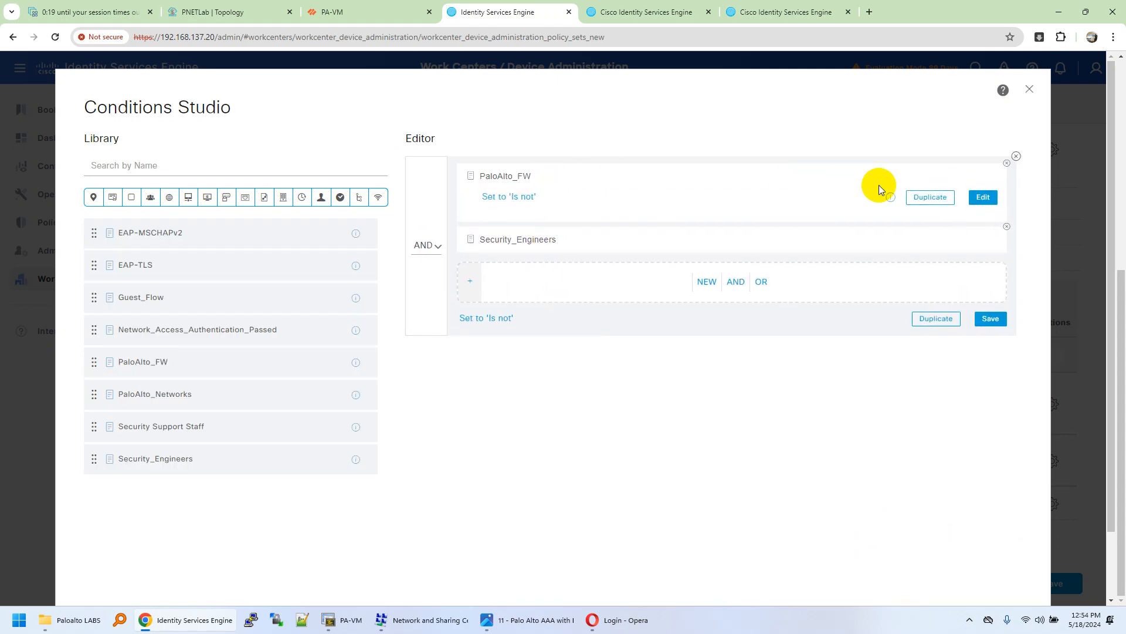
pyautogui.click(983, 197)
pyautogui.click(688, 210)
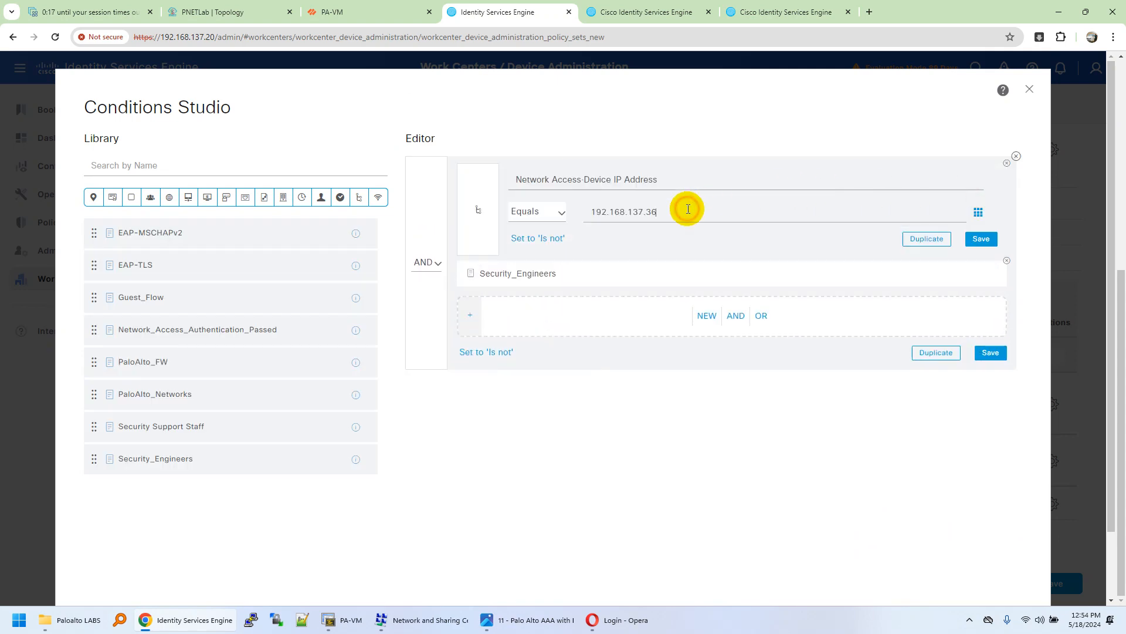
pyautogui.press('BackSpace')
pyautogui.write('108')
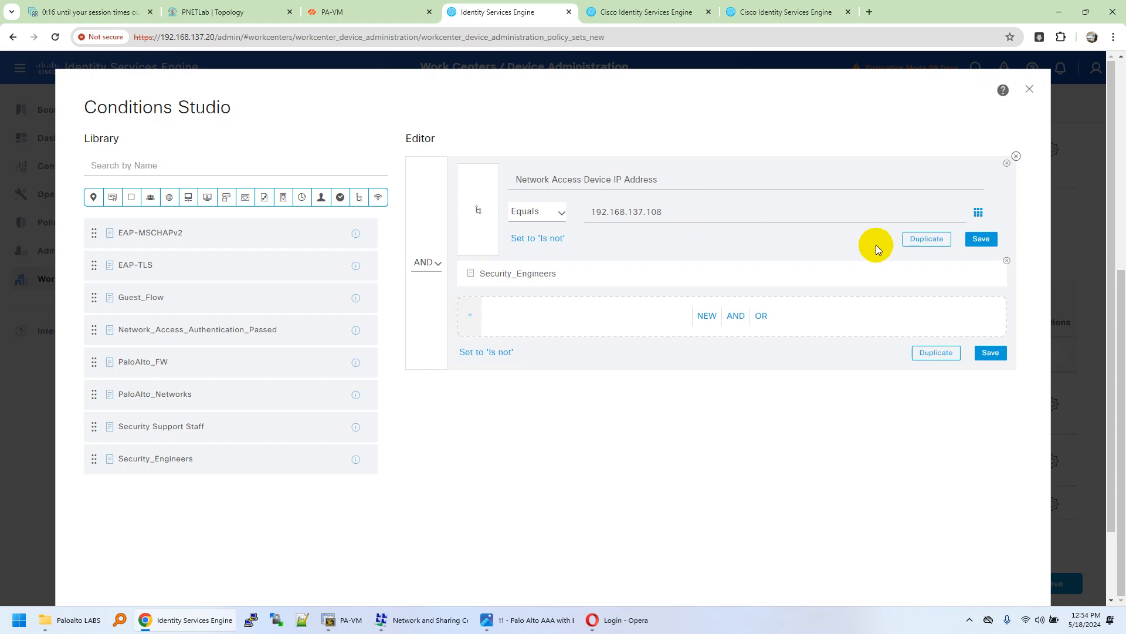
pyautogui.click(977, 247)
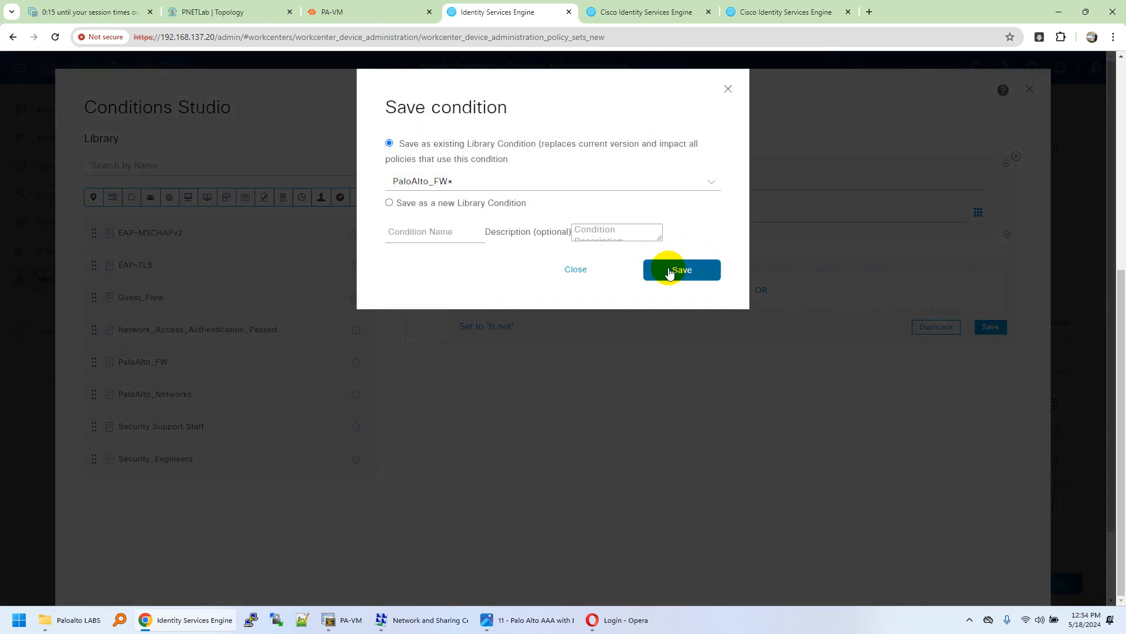
pyautogui.click(420, 233)
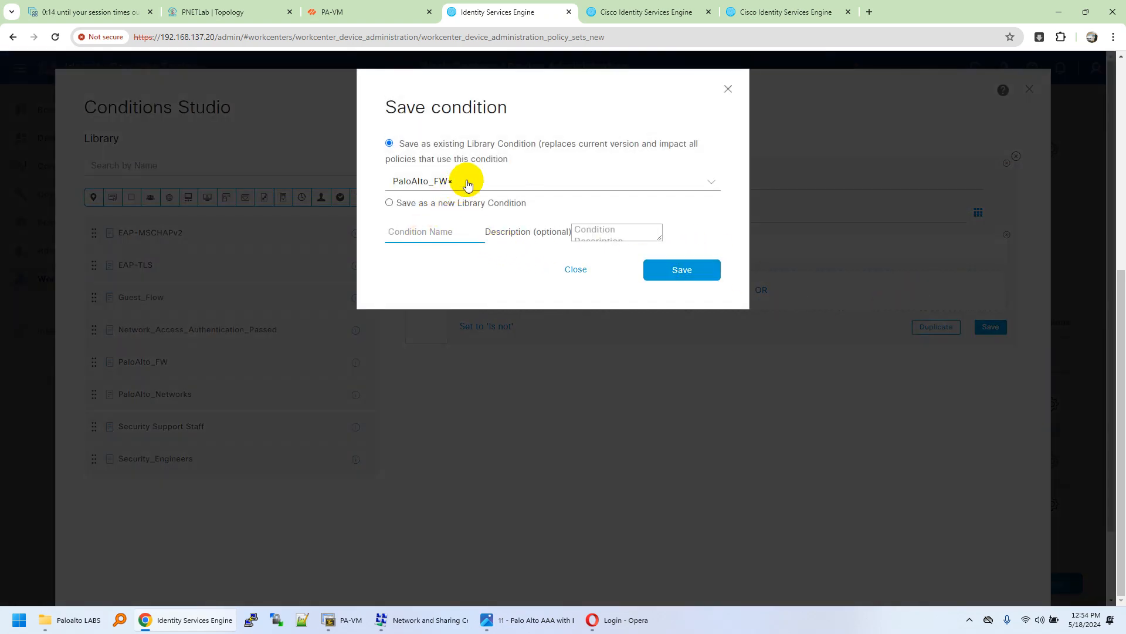
pyautogui.click(663, 277)
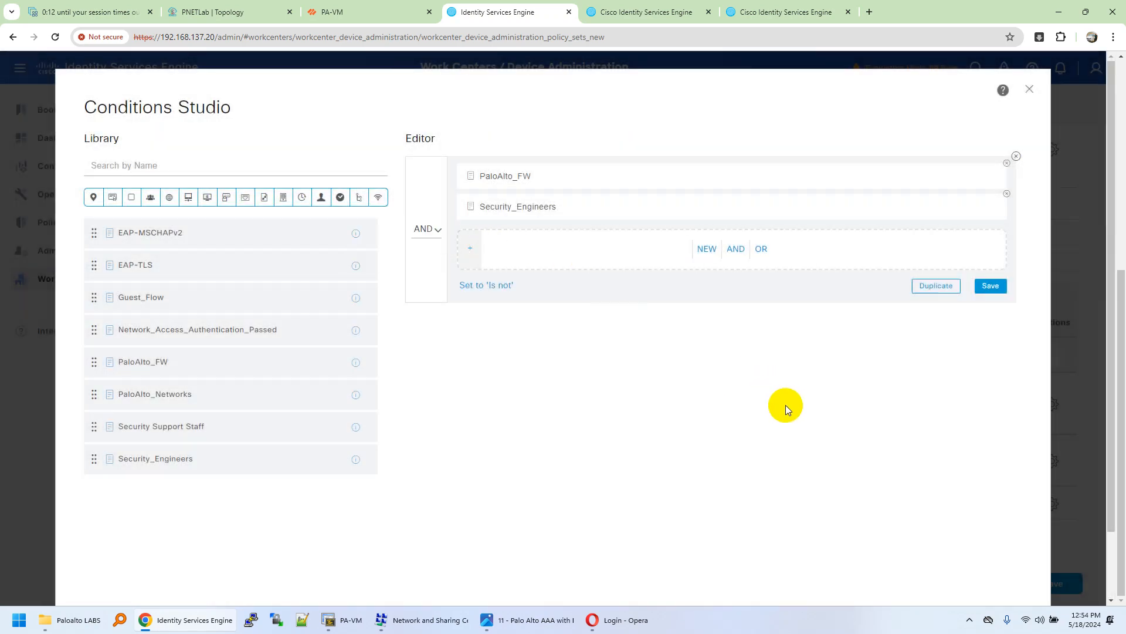
pyautogui.scroll(-1, 786, 404)
pyautogui.click(955, 548)
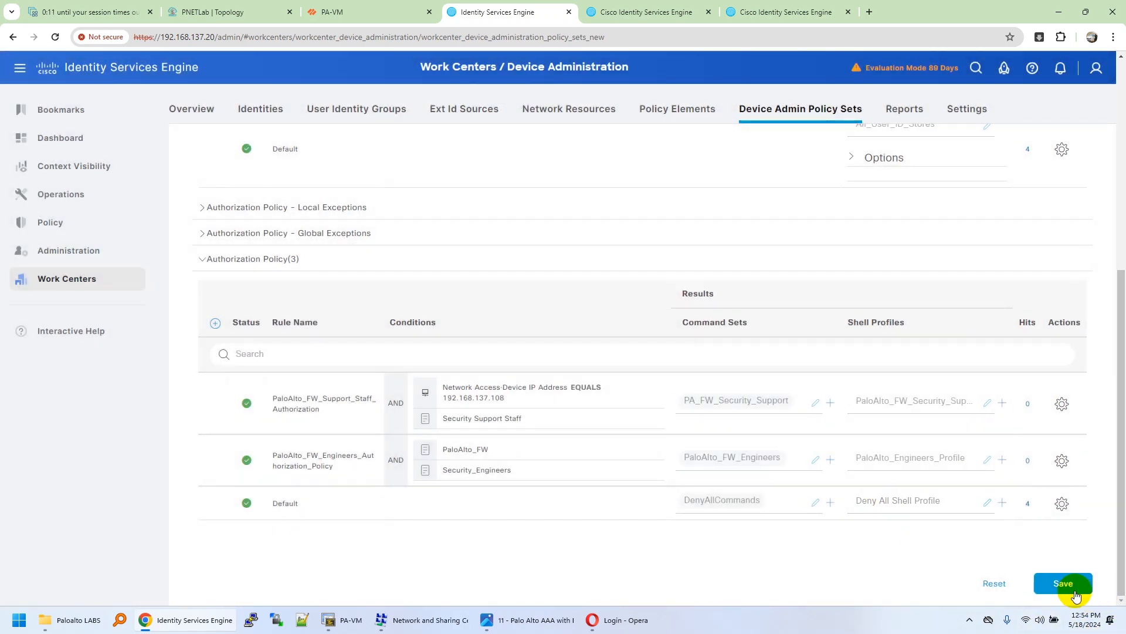
pyautogui.click(1061, 585)
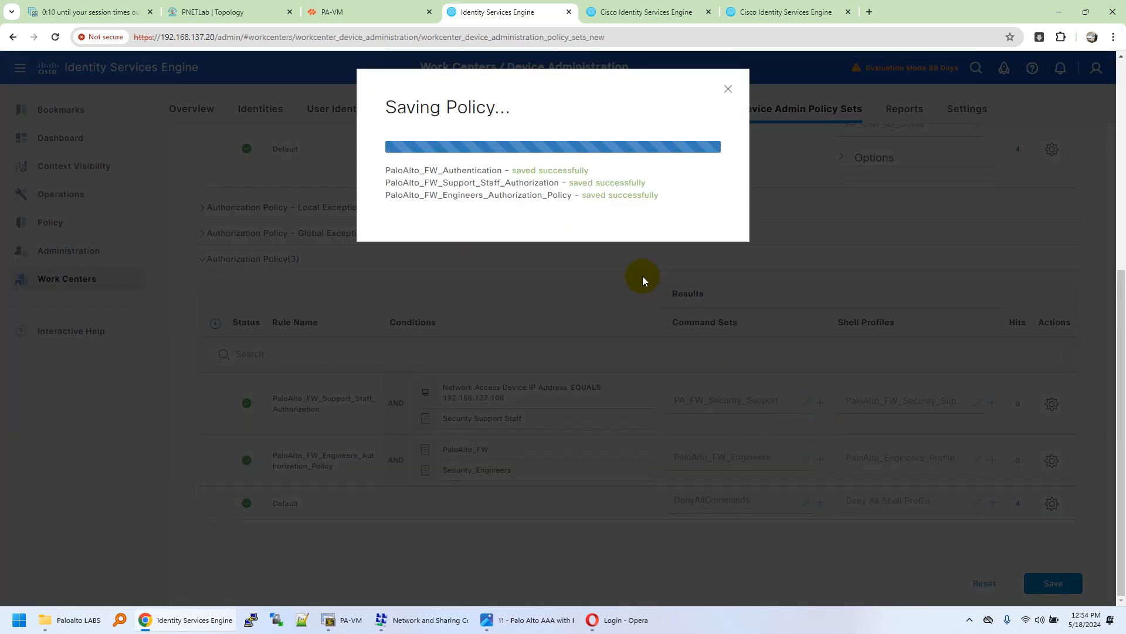
# Step: Review the failed attempt's details, noting the Deny All Shell Profile result
pyautogui.click(645, 12)
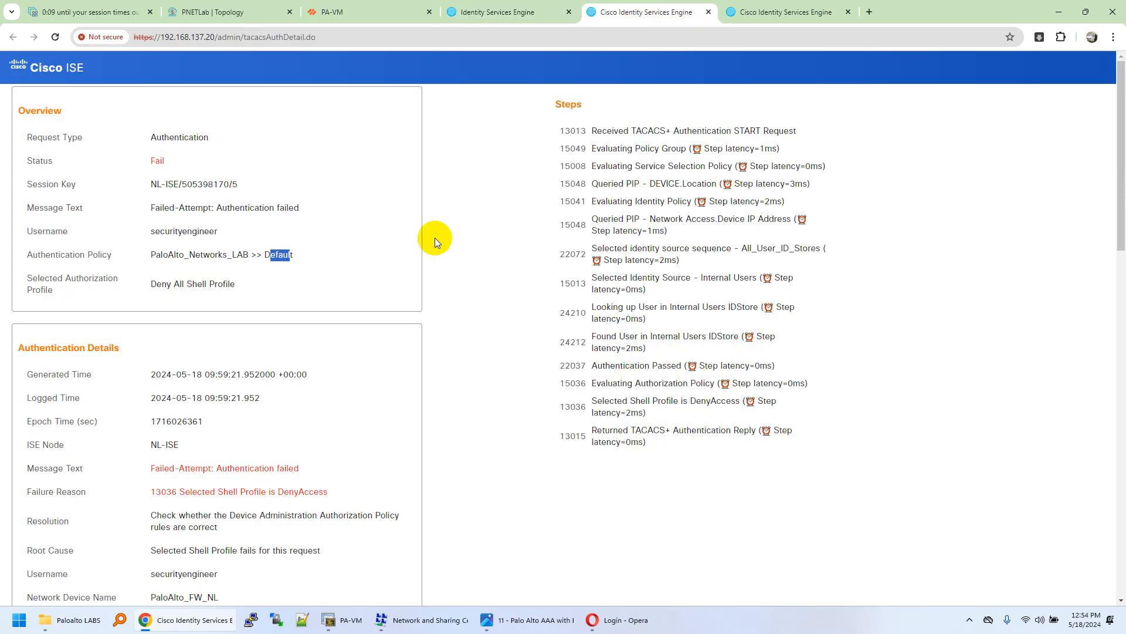
pyautogui.moveTo(148, 161); pyautogui.dragTo(277, 449)
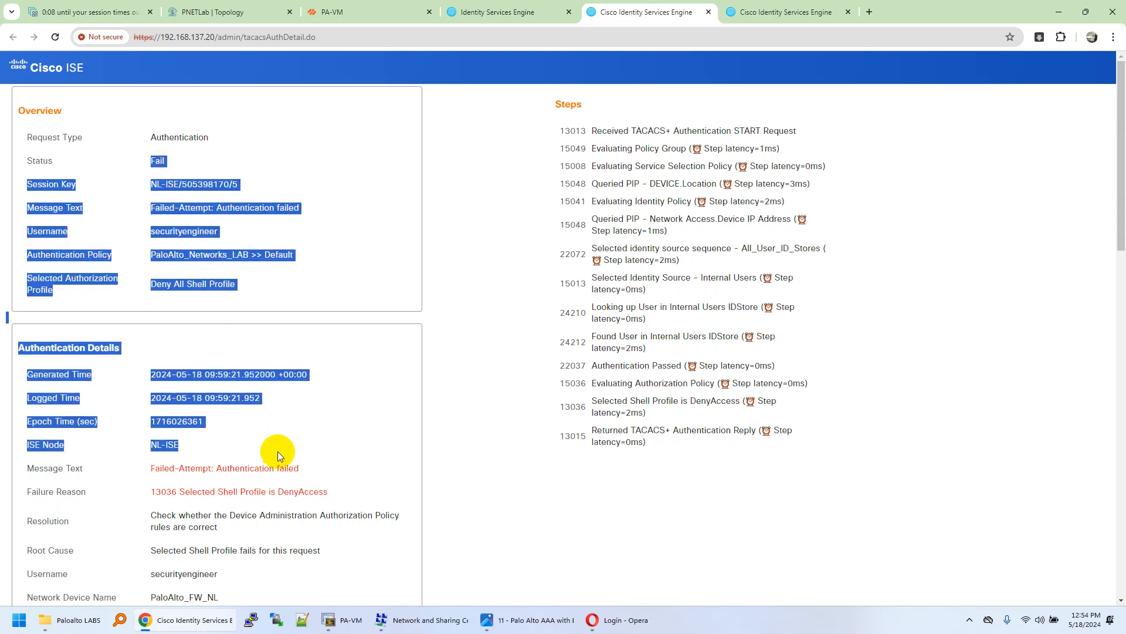
pyautogui.click(277, 449)
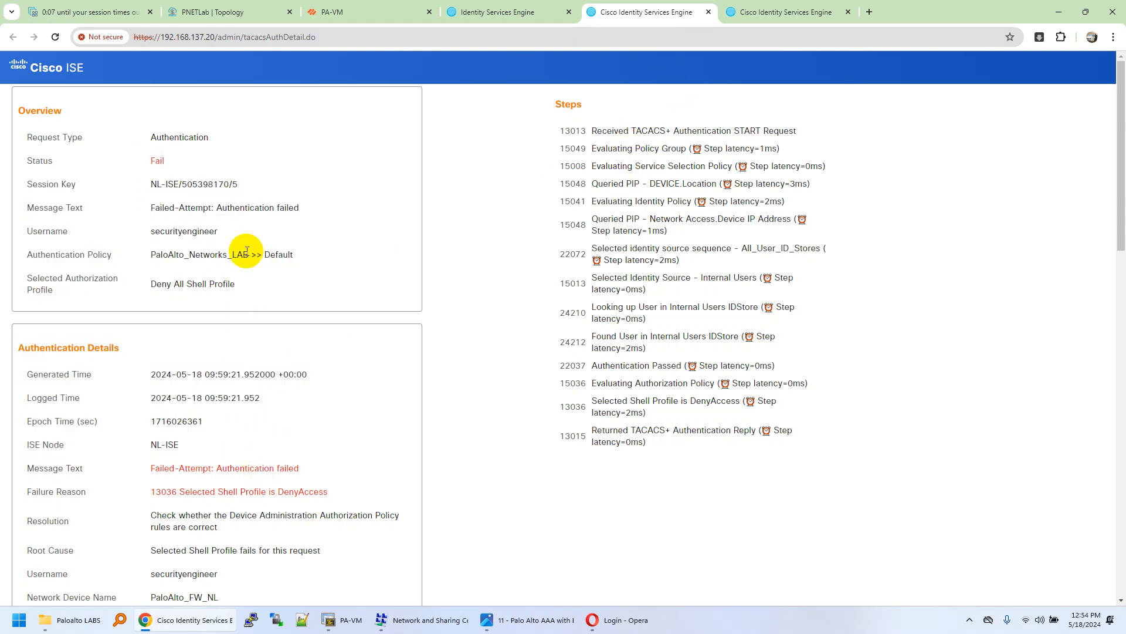
pyautogui.moveTo(237, 286); pyautogui.dragTo(152, 286)
pyautogui.click(209, 283)
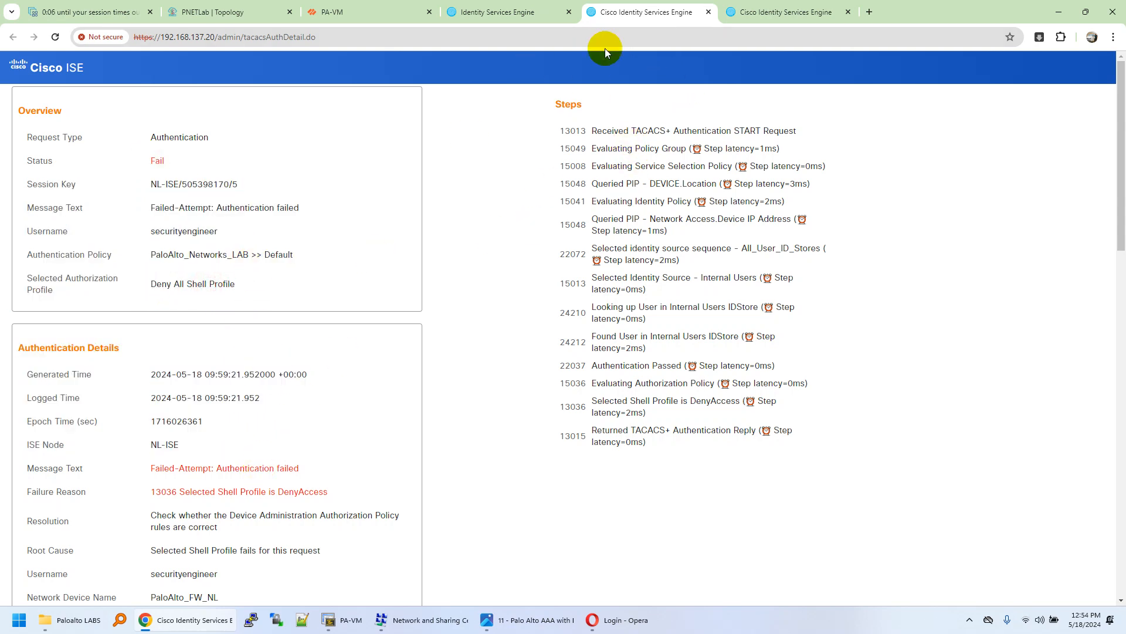
# Step: Check the firewall's TACACS+ profile and system logs, then open ISE's TACACS Live Logs
pyautogui.click(536, 7)
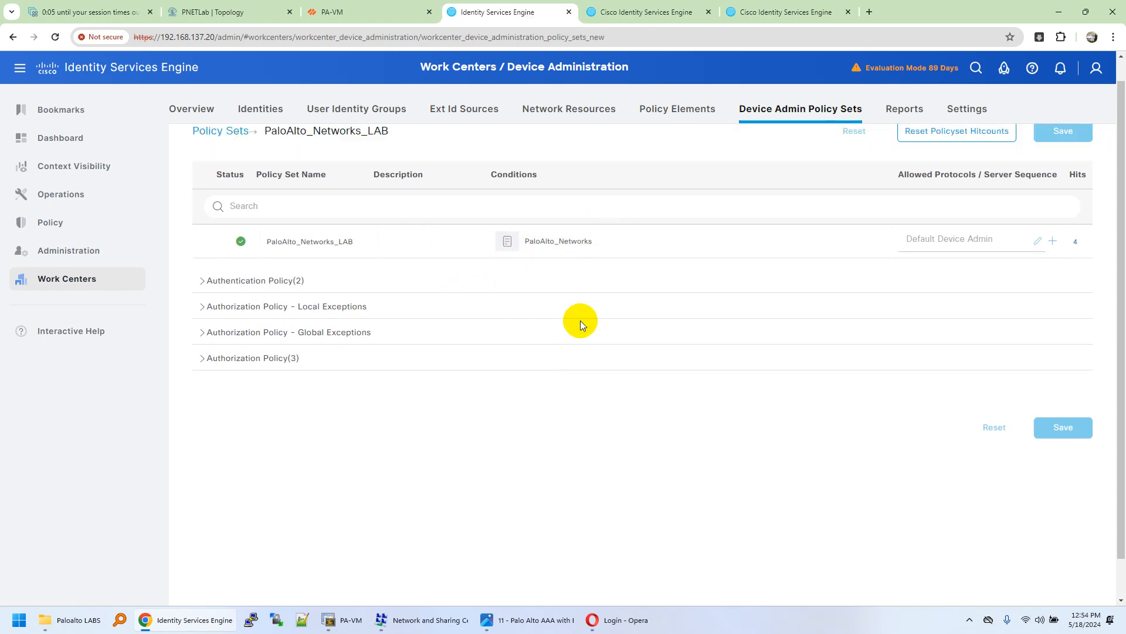
pyautogui.click(372, 16)
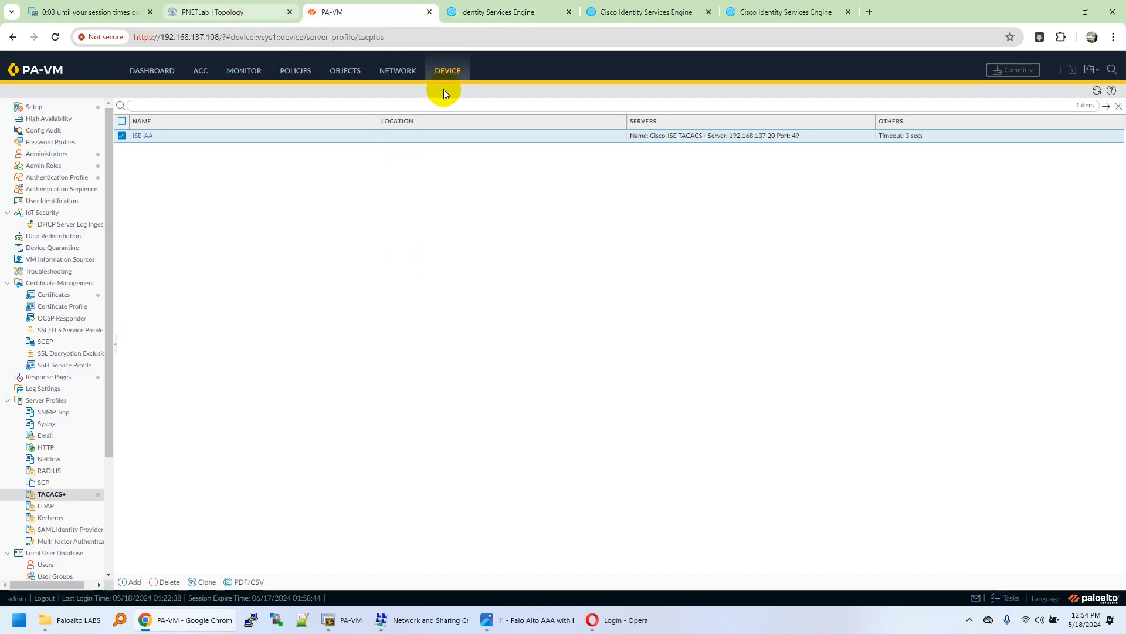
pyautogui.click(483, 8)
pyautogui.click(354, 7)
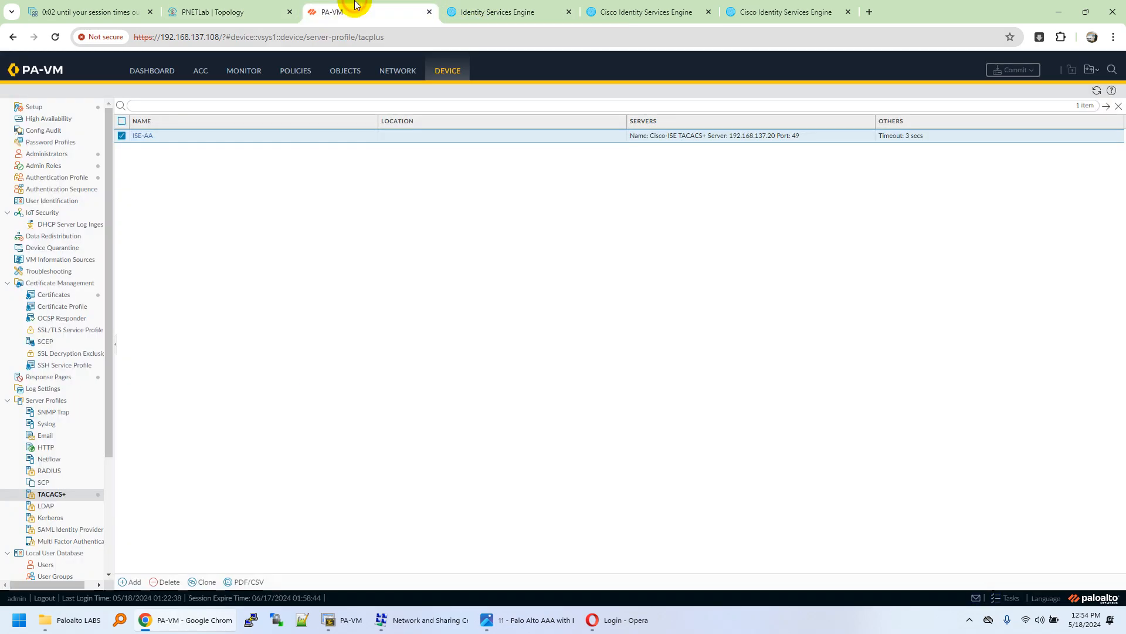
pyautogui.click(241, 71)
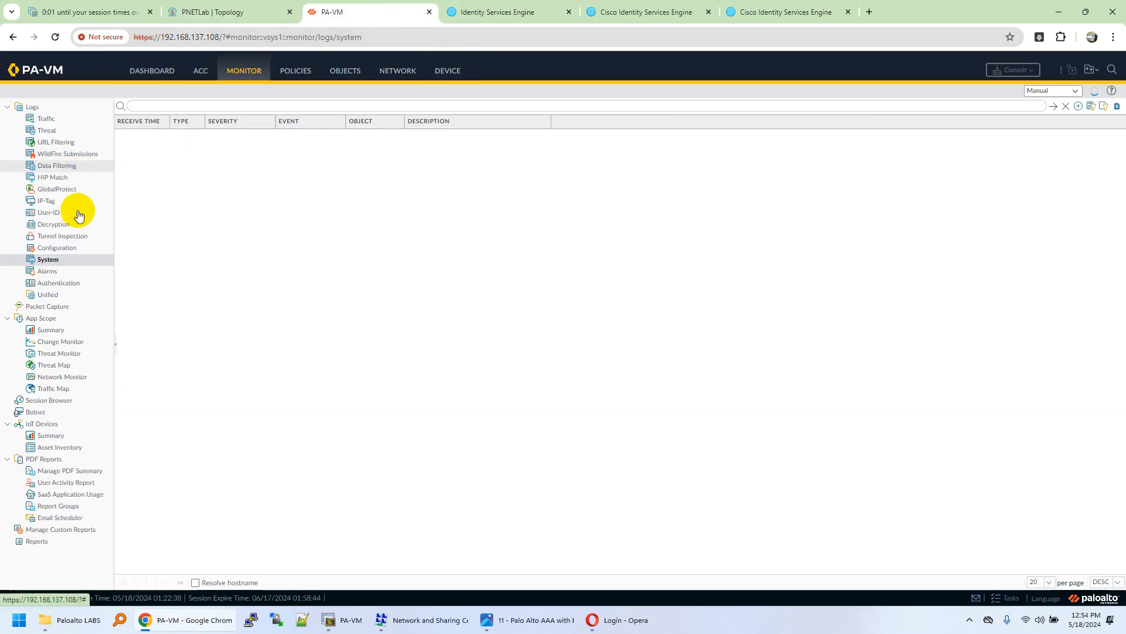
pyautogui.click(534, 17)
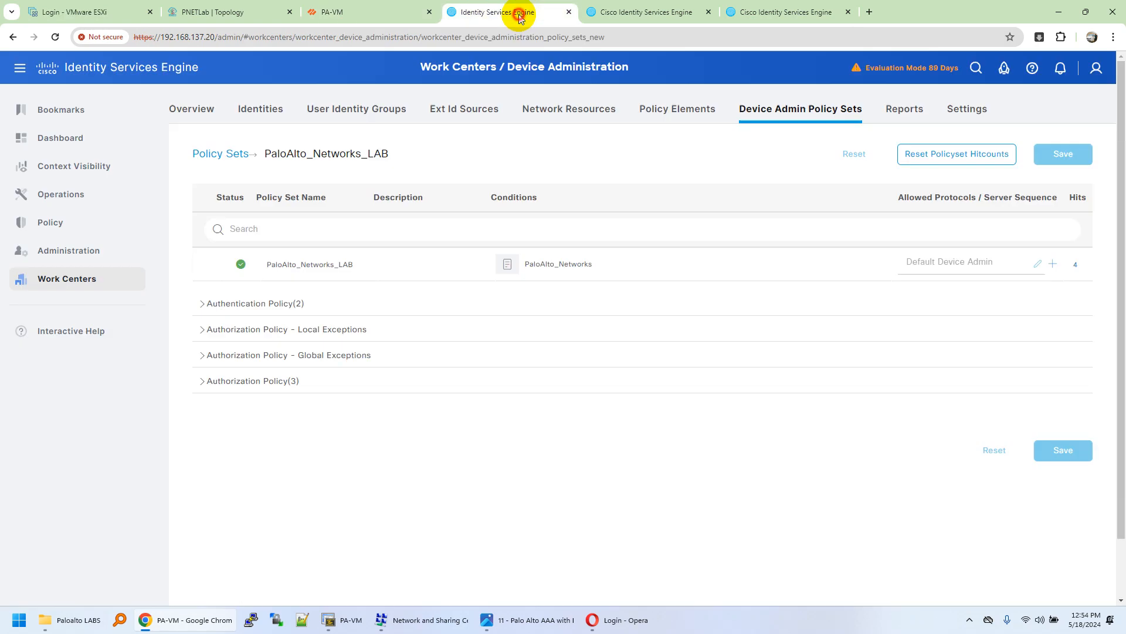
pyautogui.moveTo(94, 202)
pyautogui.click(183, 352)
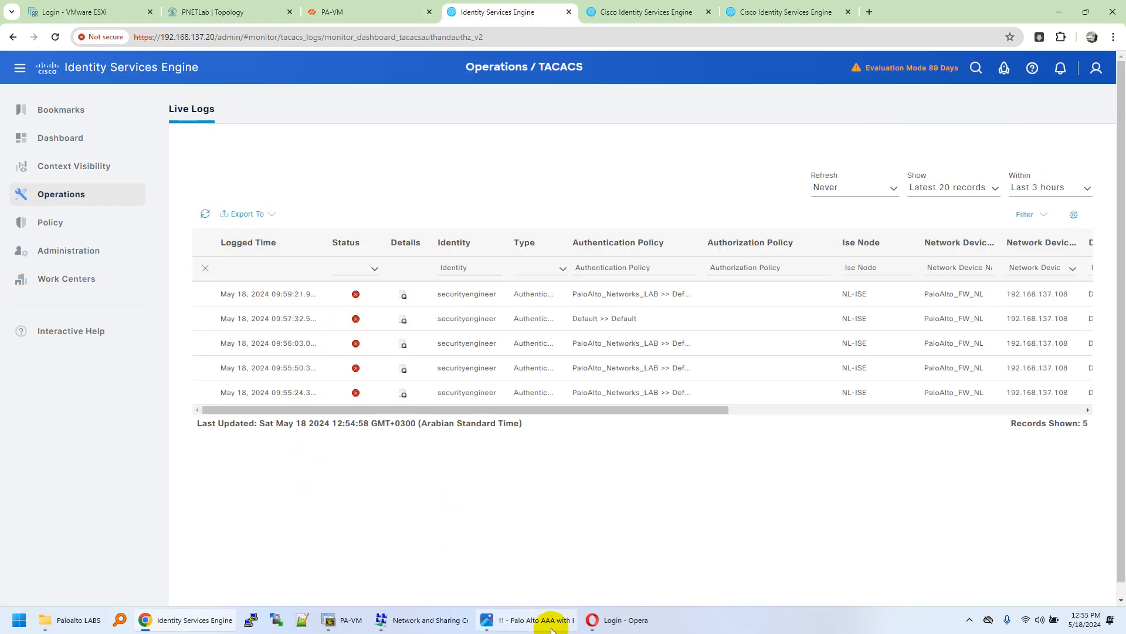
# Step: Reload the PA-VM login page and log in as securityengineer with its password
pyautogui.click(616, 620)
pyautogui.click(641, 374)
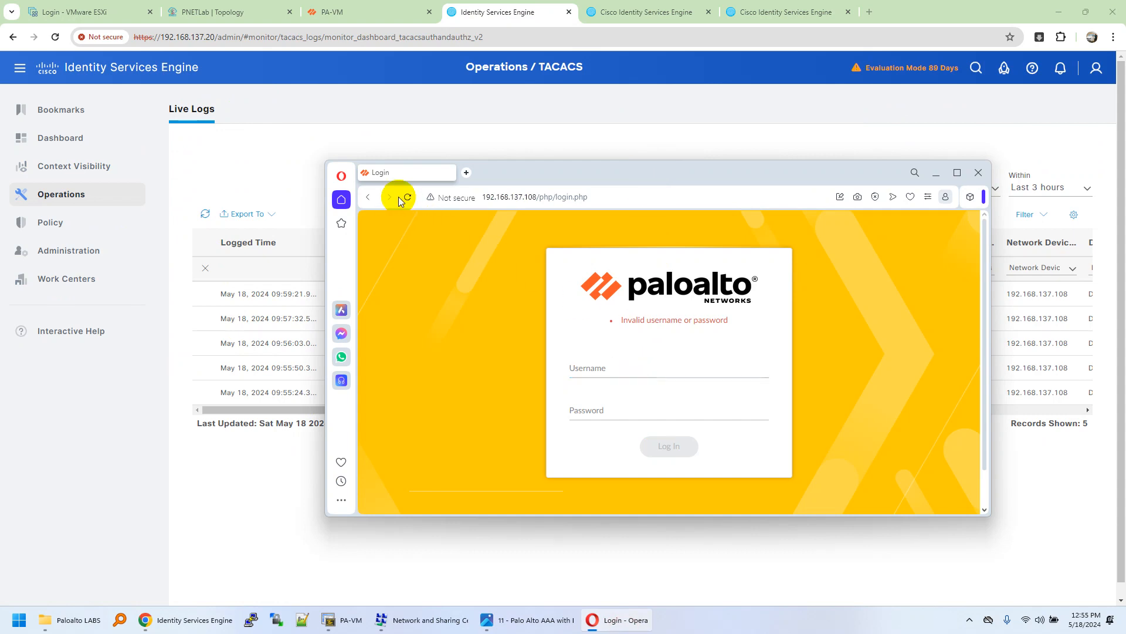
pyautogui.click(407, 196)
pyautogui.click(645, 365)
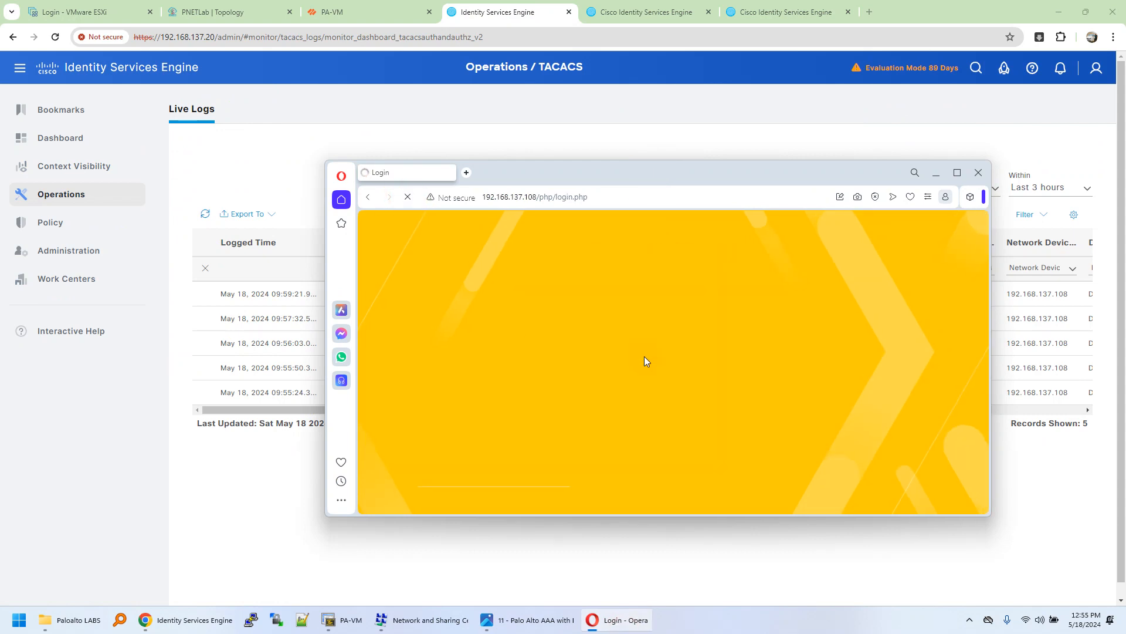
pyautogui.click(644, 367)
pyautogui.write('securityengineer')
pyautogui.click(636, 416)
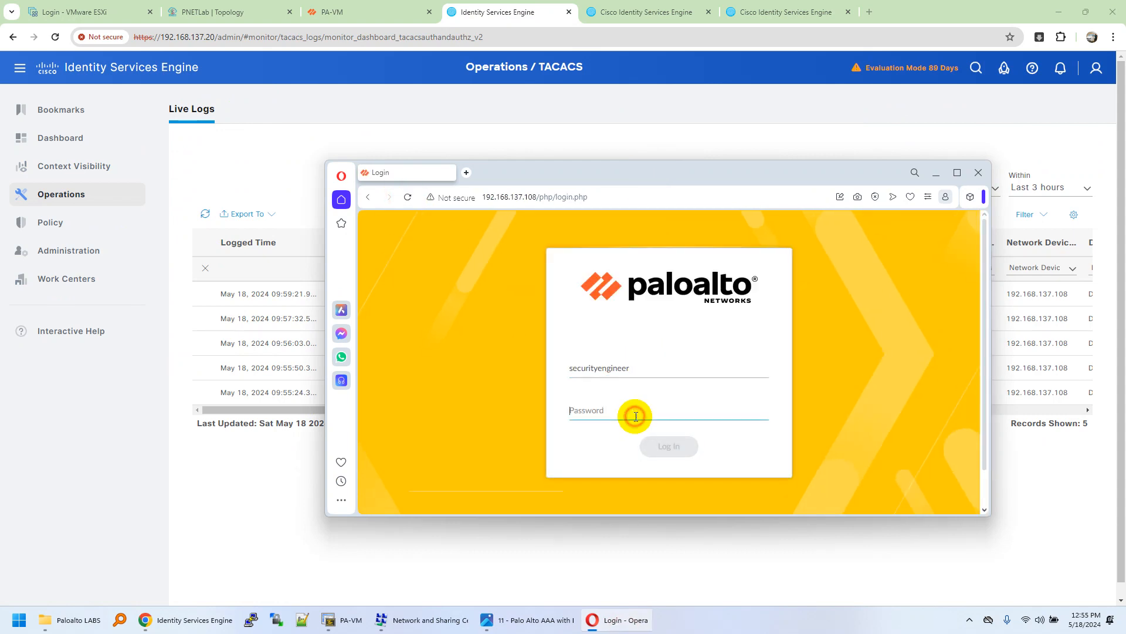
pyautogui.write('••')
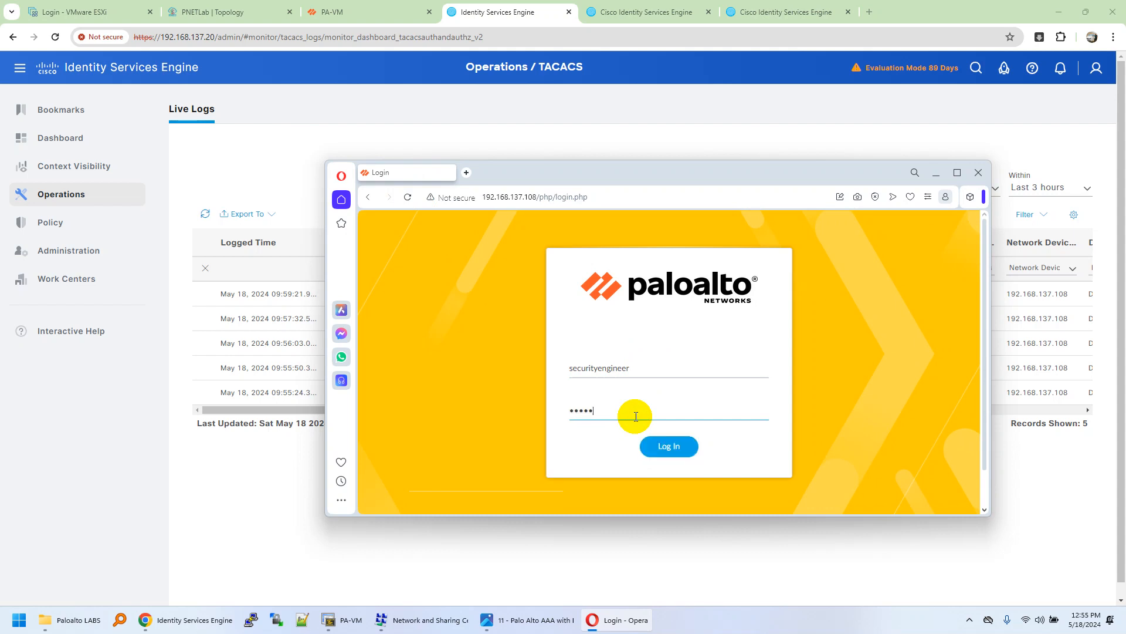
pyautogui.click(693, 450)
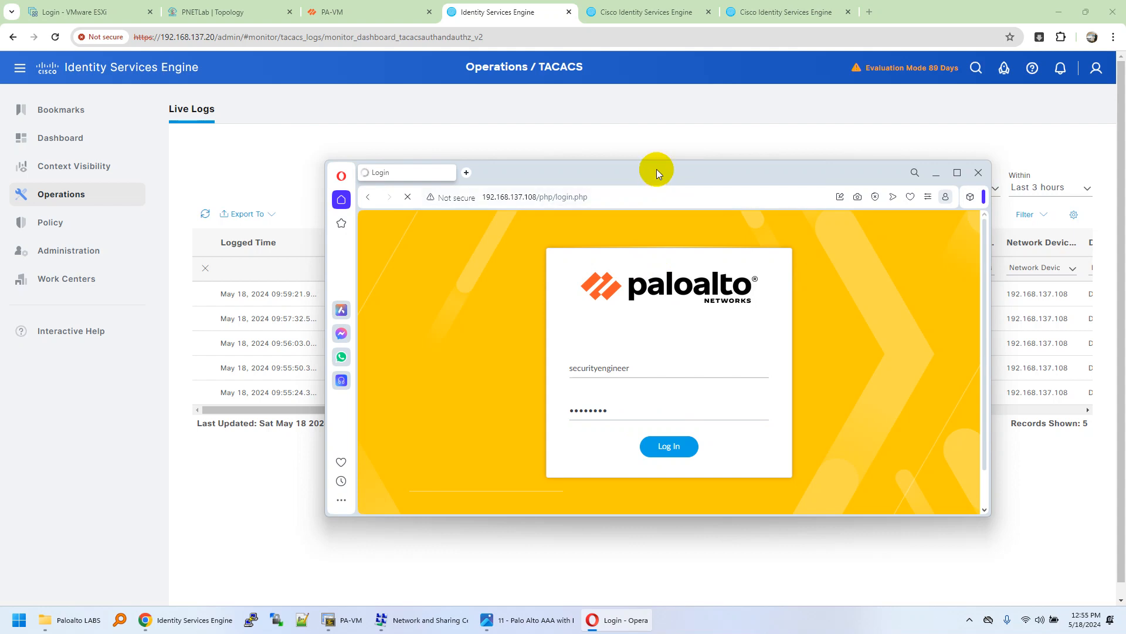
pyautogui.moveTo(657, 174); pyautogui.dragTo(656, 191)
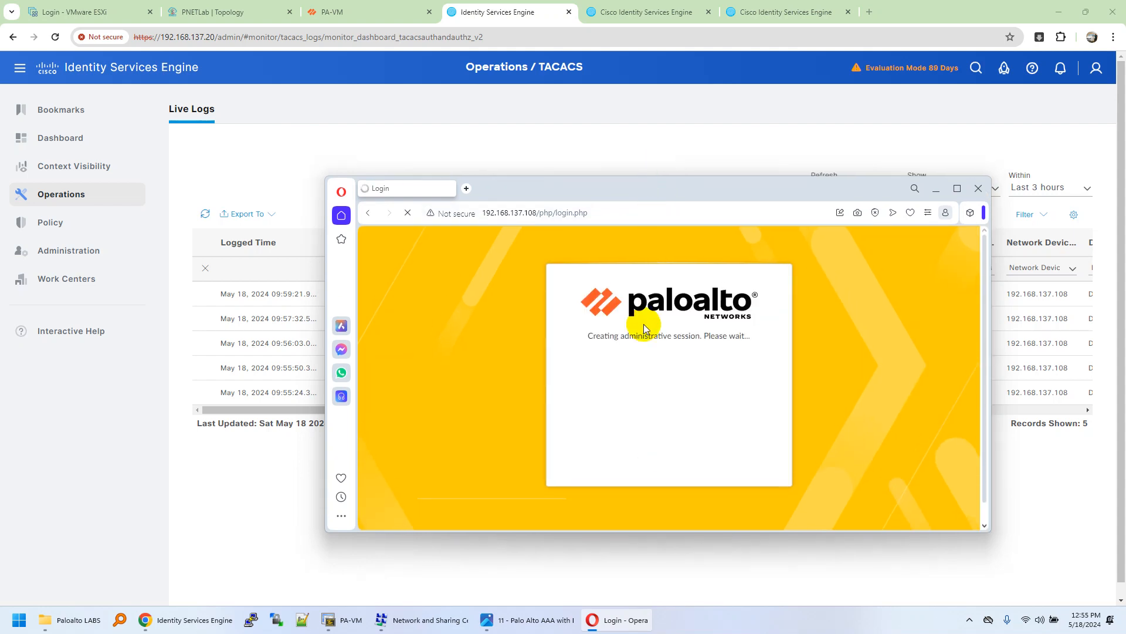
pyautogui.moveTo(586, 335); pyautogui.dragTo(763, 336)
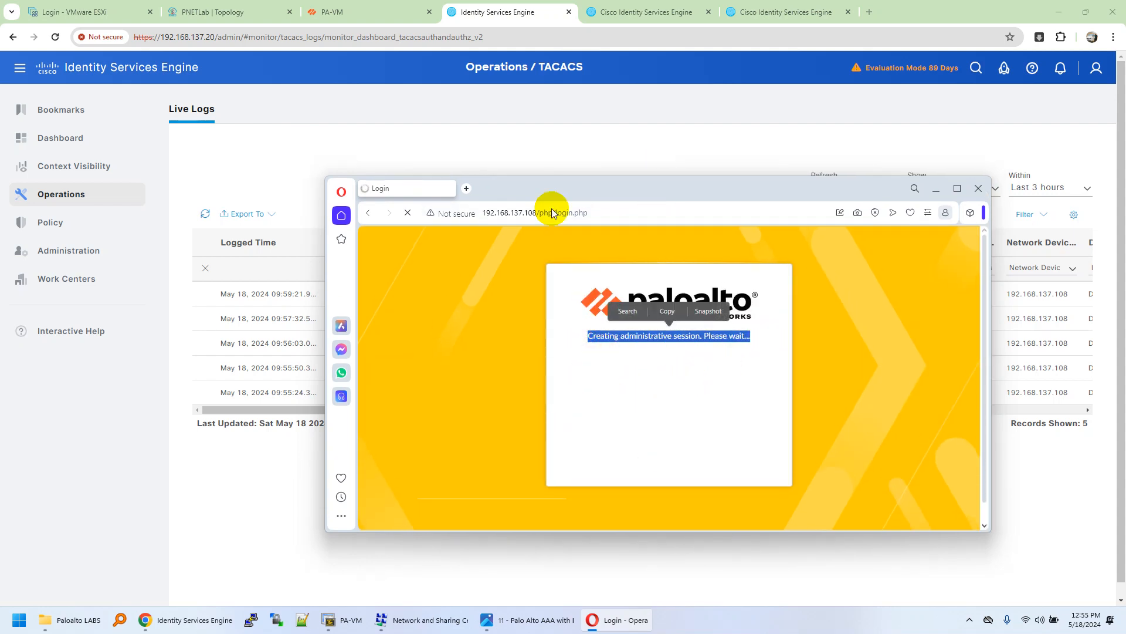
# Step: Refresh the firewall system logs and ISE TACACS Live Logs to confirm the successful authentication
pyautogui.click(334, 12)
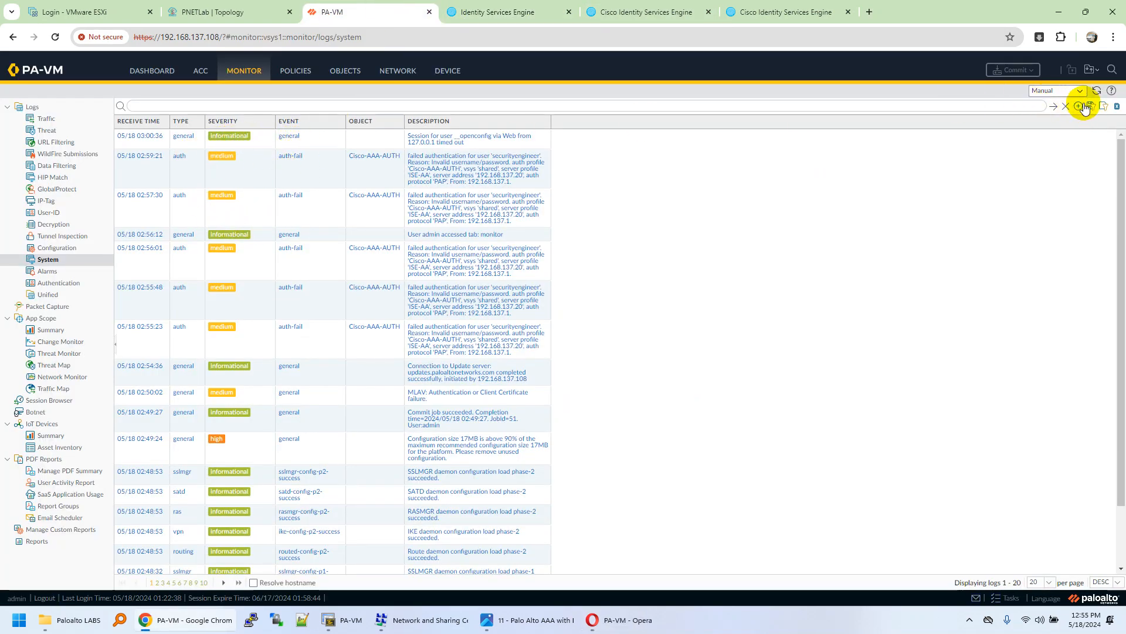
pyautogui.click(1098, 91)
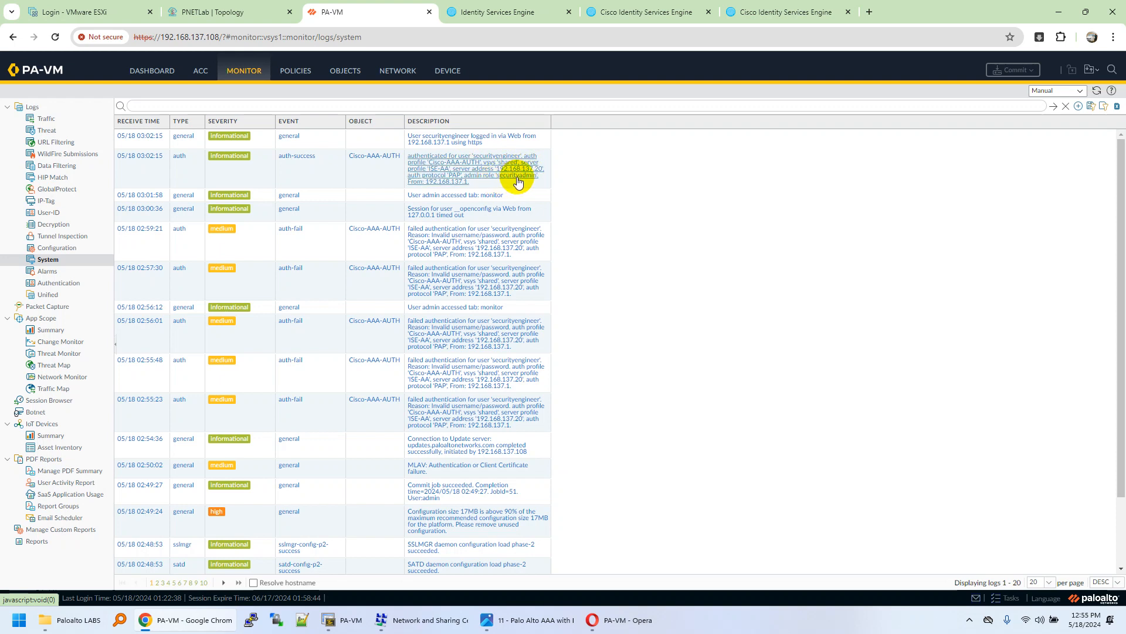
pyautogui.click(509, 14)
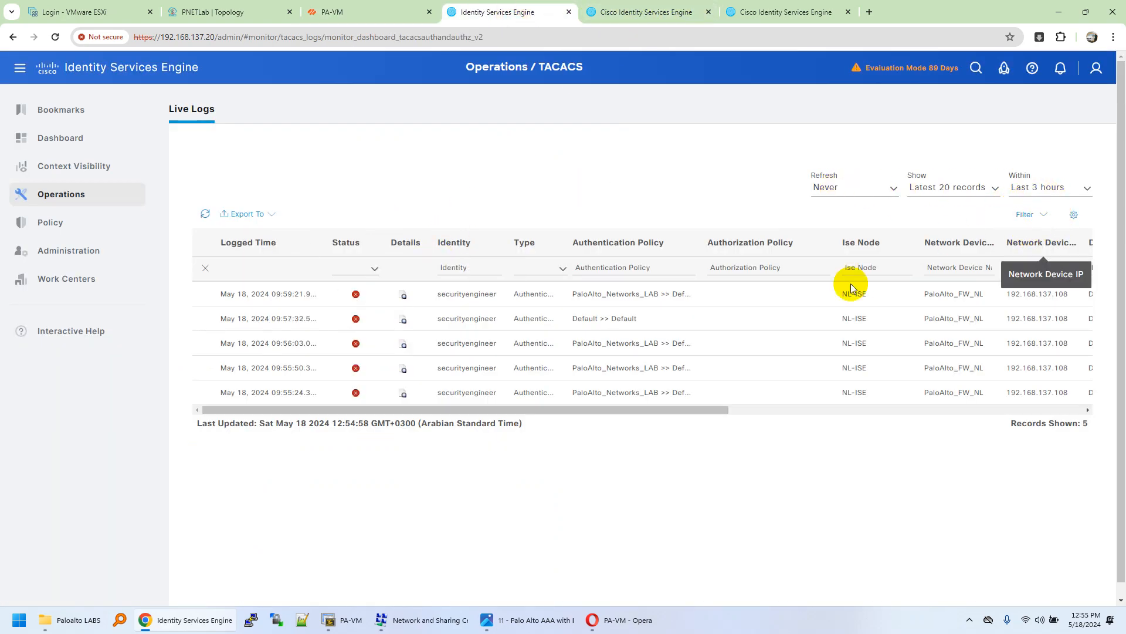
pyautogui.click(205, 213)
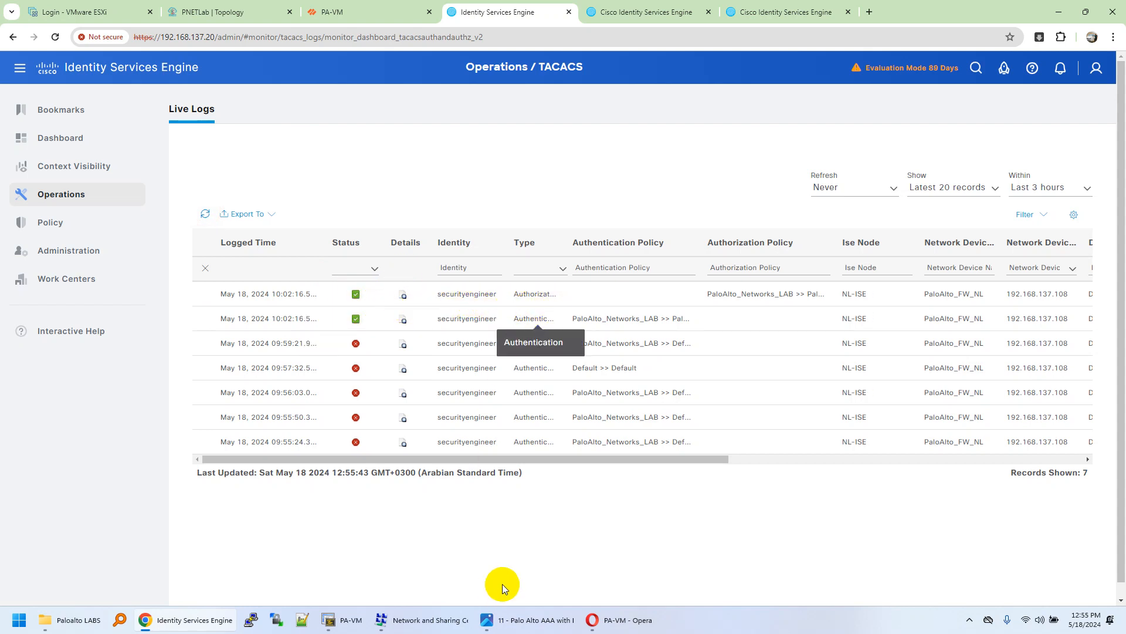
pyautogui.click(594, 617)
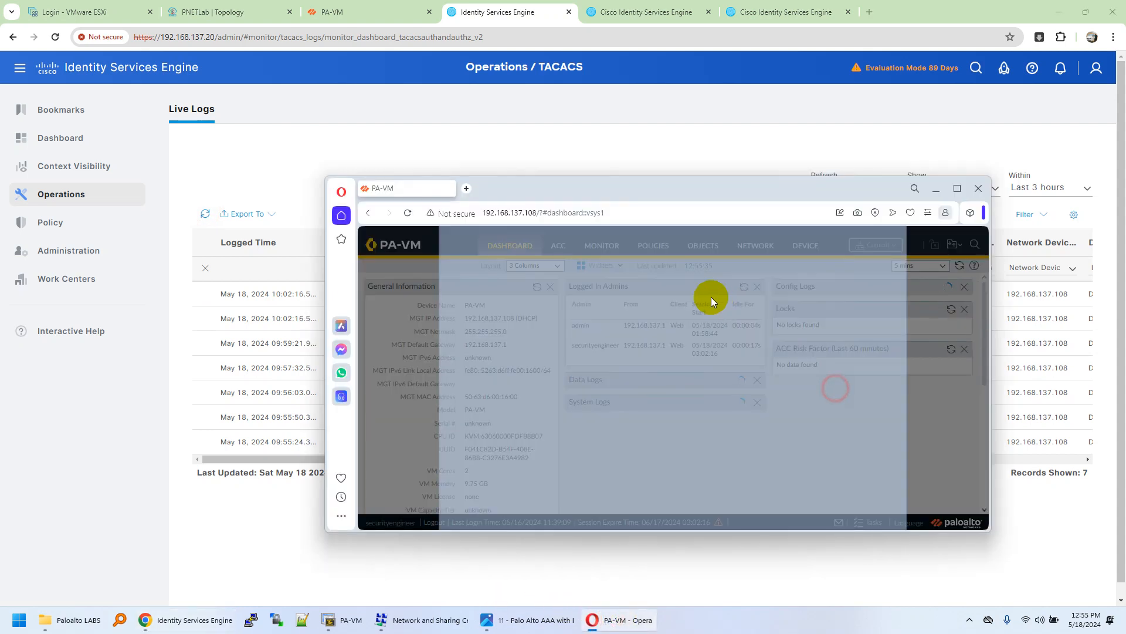
# Step: Dismiss the PAN-OS welcome message and log securityengineer out of the firewall
pyautogui.click(957, 189)
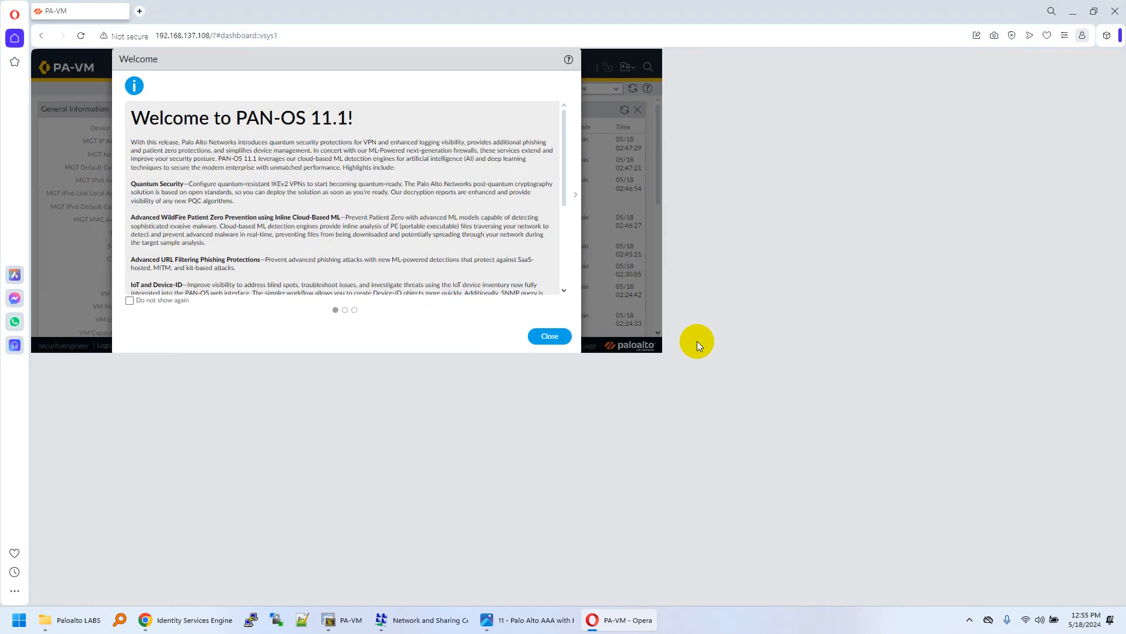
pyautogui.click(557, 339)
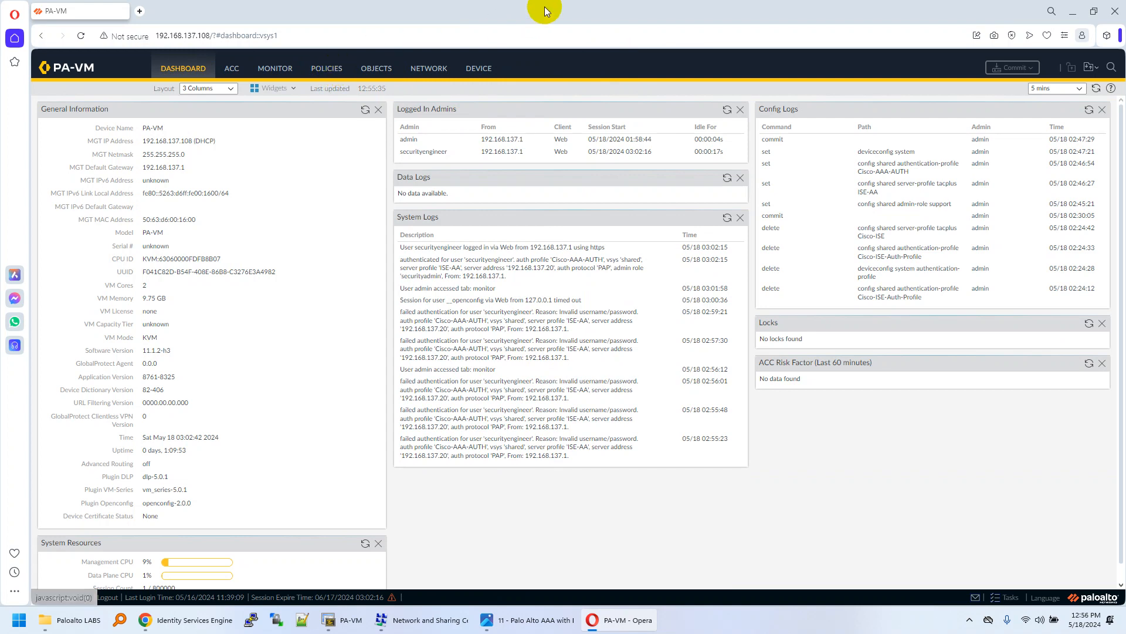
pyautogui.click(107, 598)
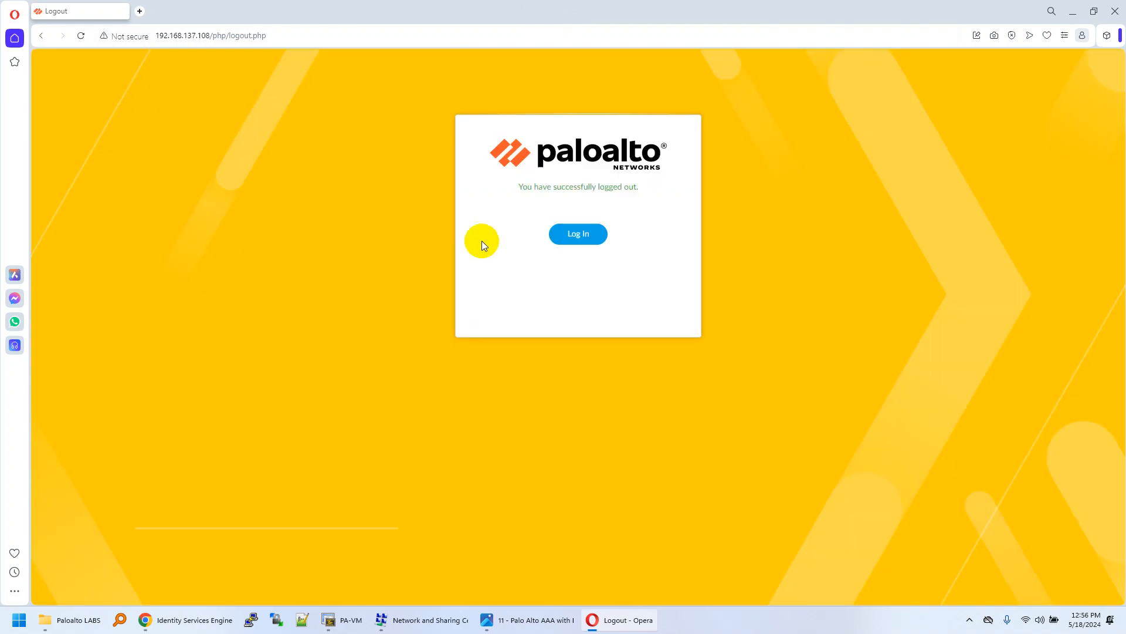
pyautogui.click(565, 234)
pyautogui.moveTo(523, 22); pyautogui.dragTo(530, 234)
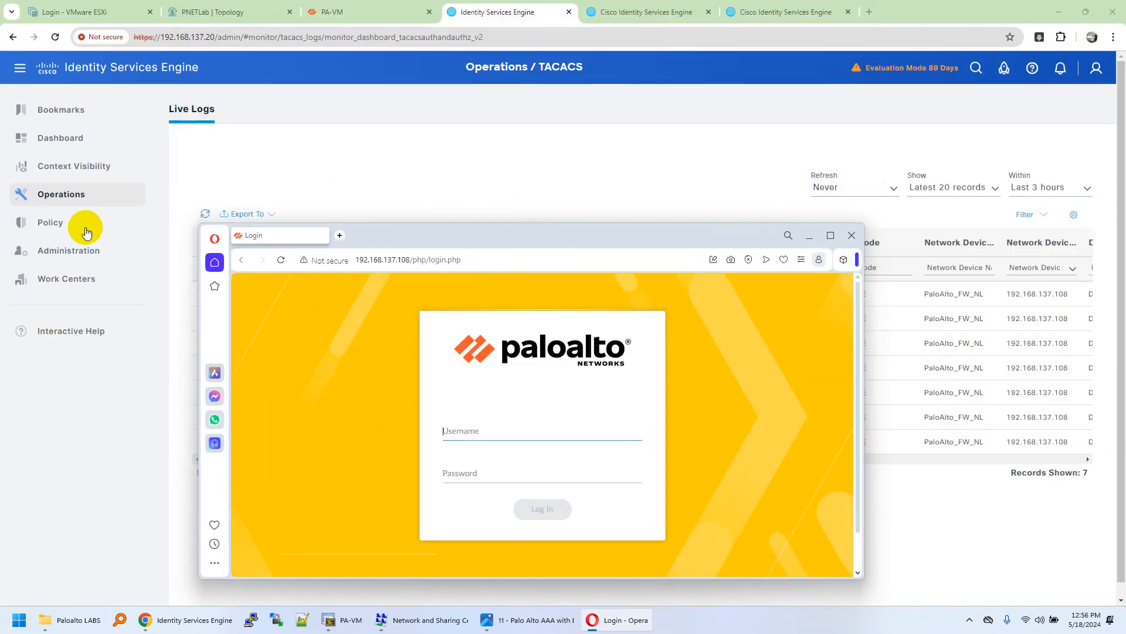
# Step: Open ISE's Device Administration identities and copy the securitysupport username
pyautogui.moveTo(404, 242); pyautogui.dragTo(541, 241)
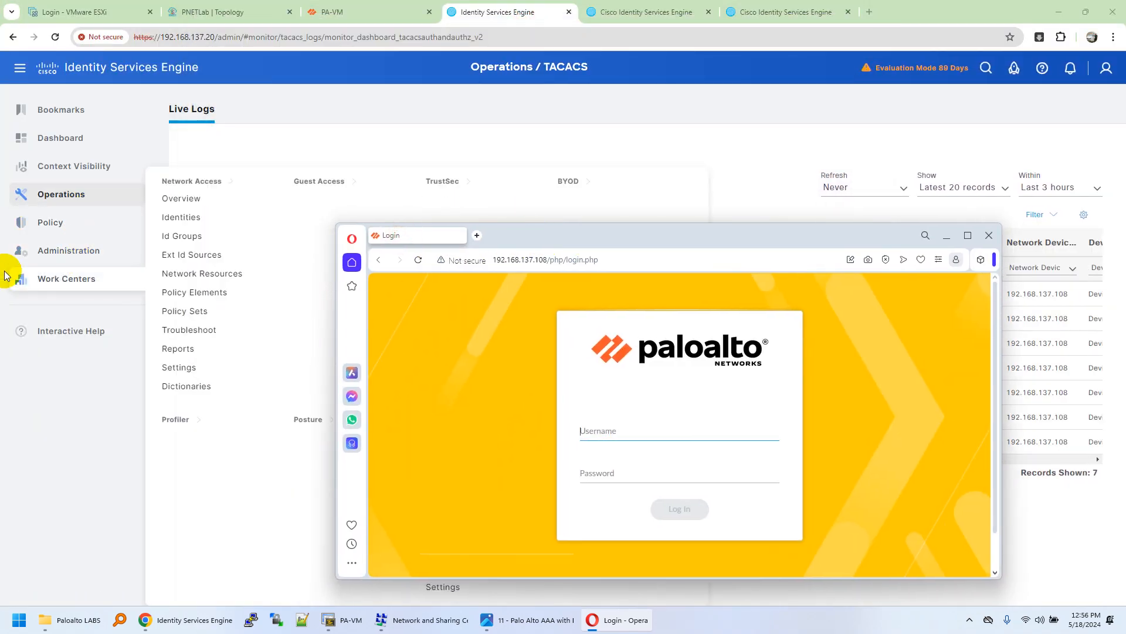
pyautogui.click(949, 234)
pyautogui.moveTo(86, 285)
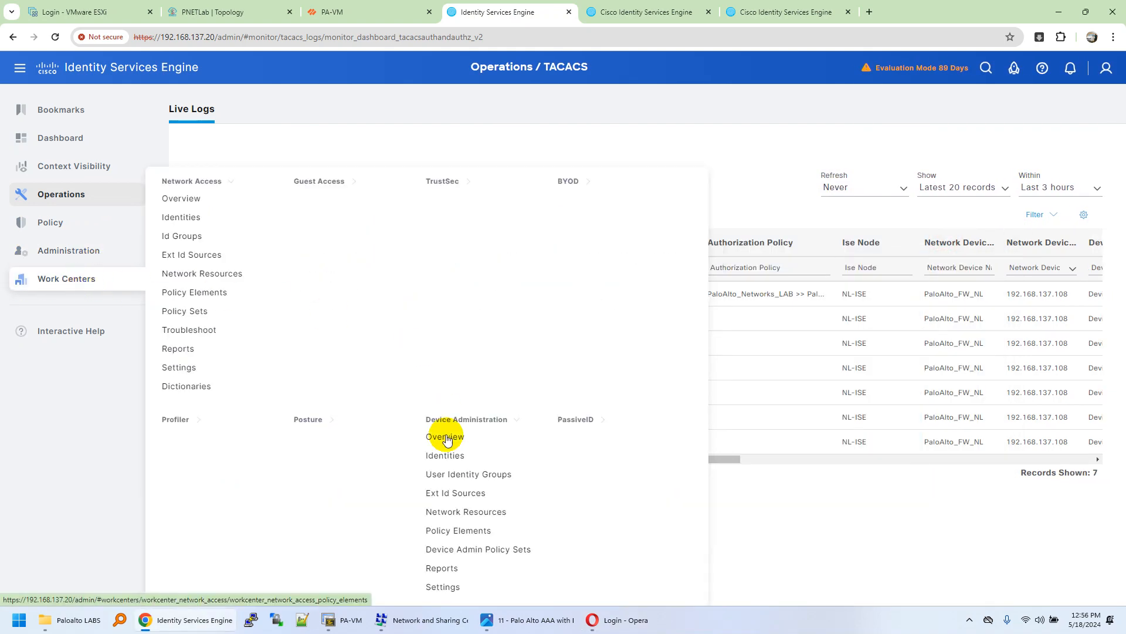
pyautogui.click(458, 454)
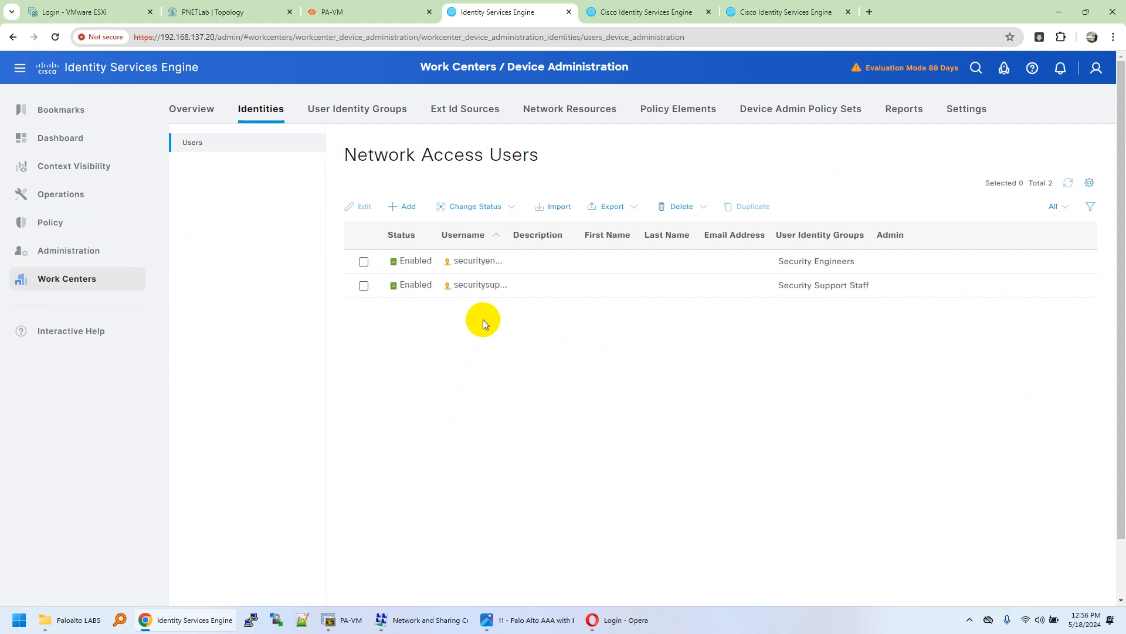
pyautogui.moveTo(508, 237); pyautogui.dragTo(617, 252)
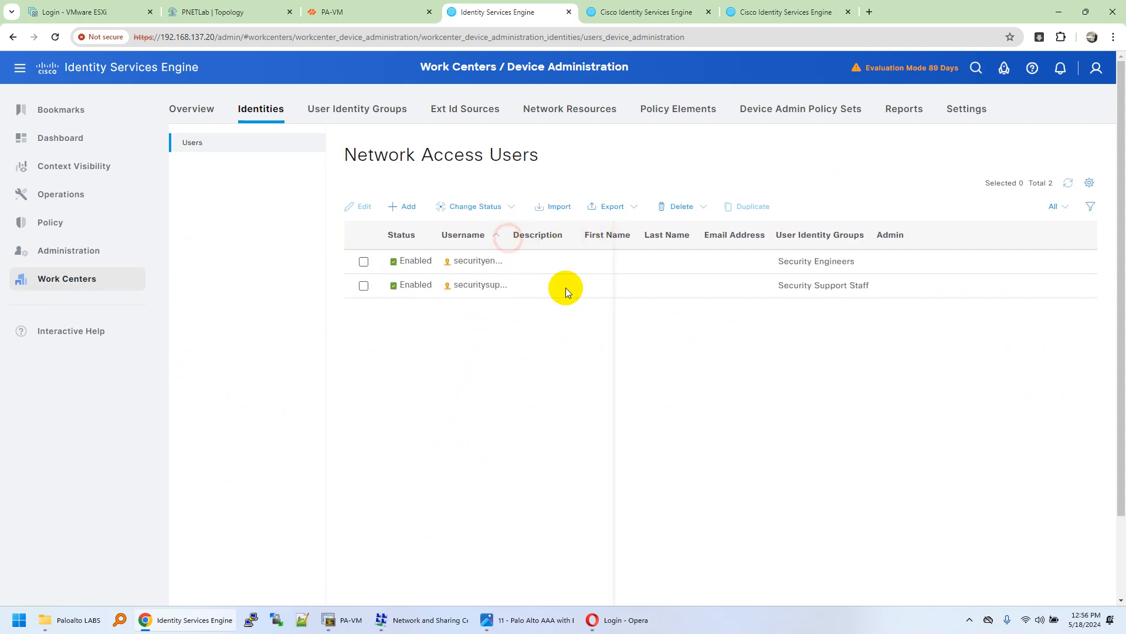
pyautogui.moveTo(525, 288); pyautogui.dragTo(449, 293)
pyautogui.hotkey('ctrl', 'c')
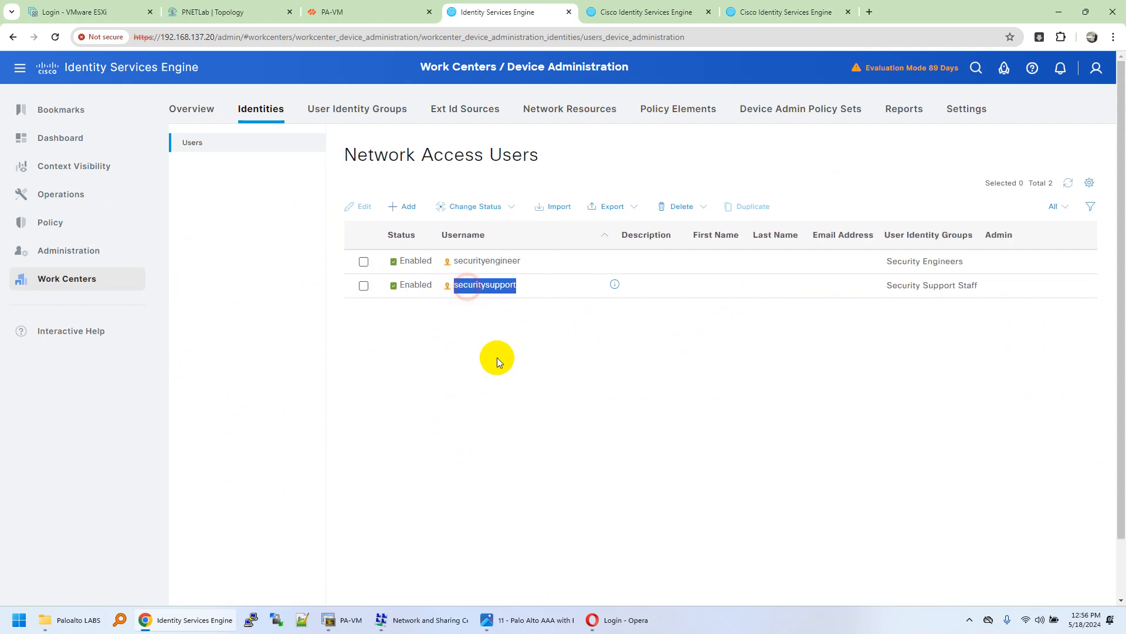
# Step: Log into PA-VM as securitysupport with the pasted username and its password
pyautogui.click(616, 620)
pyautogui.click(640, 438)
pyautogui.hotkey('ctrl', 'v')
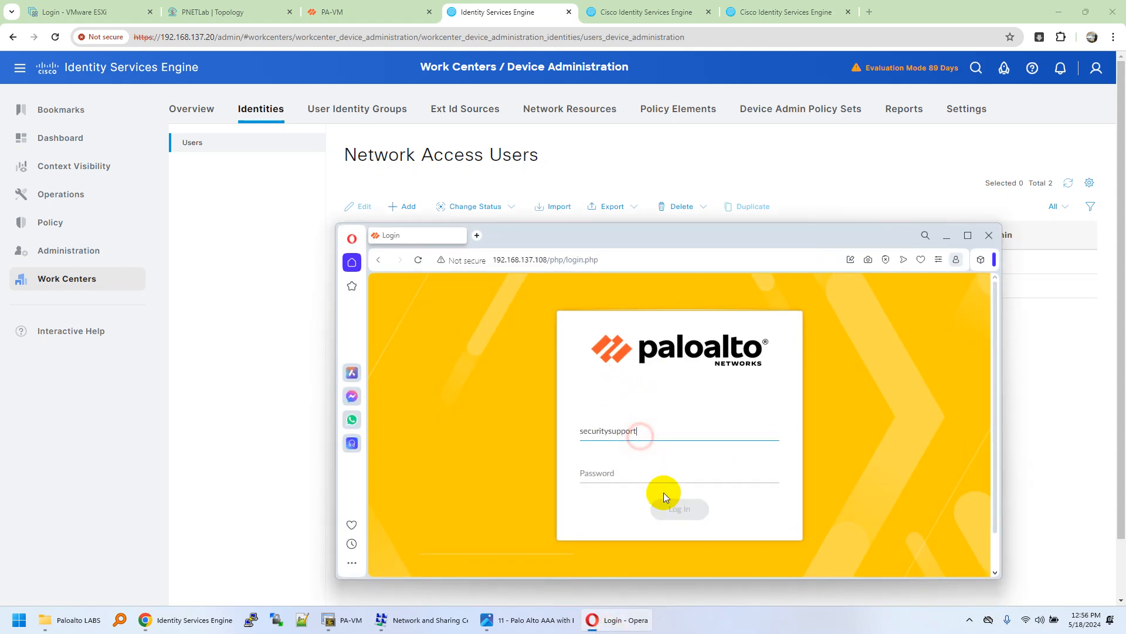
pyautogui.click(634, 474)
pyautogui.write('isc')
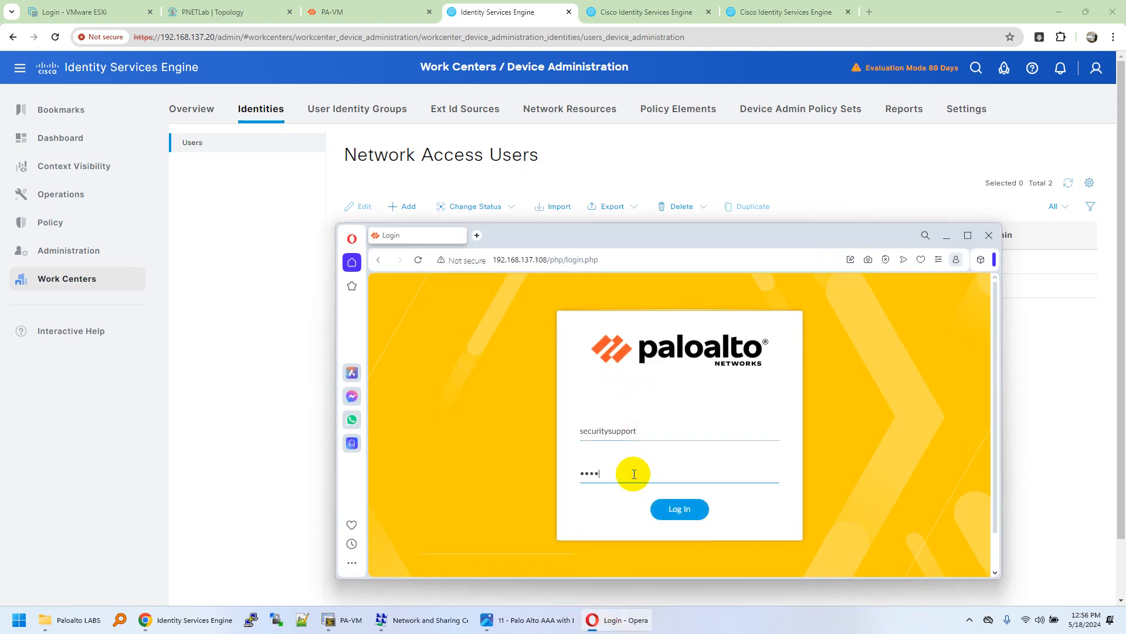
pyautogui.click(679, 507)
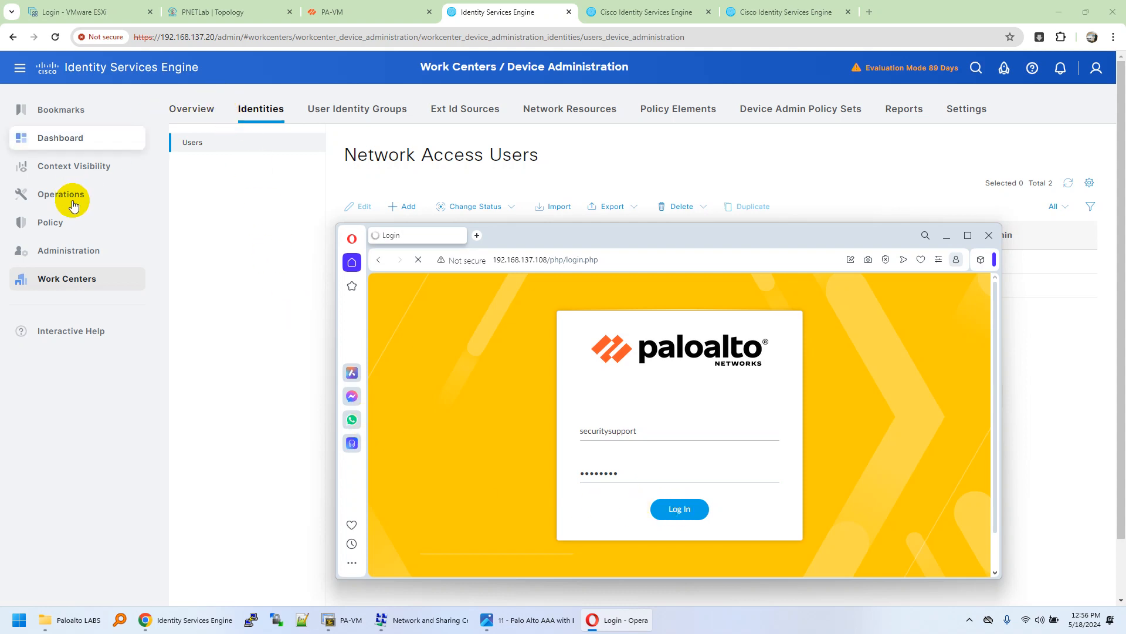
pyautogui.moveTo(53, 195)
pyautogui.click(277, 304)
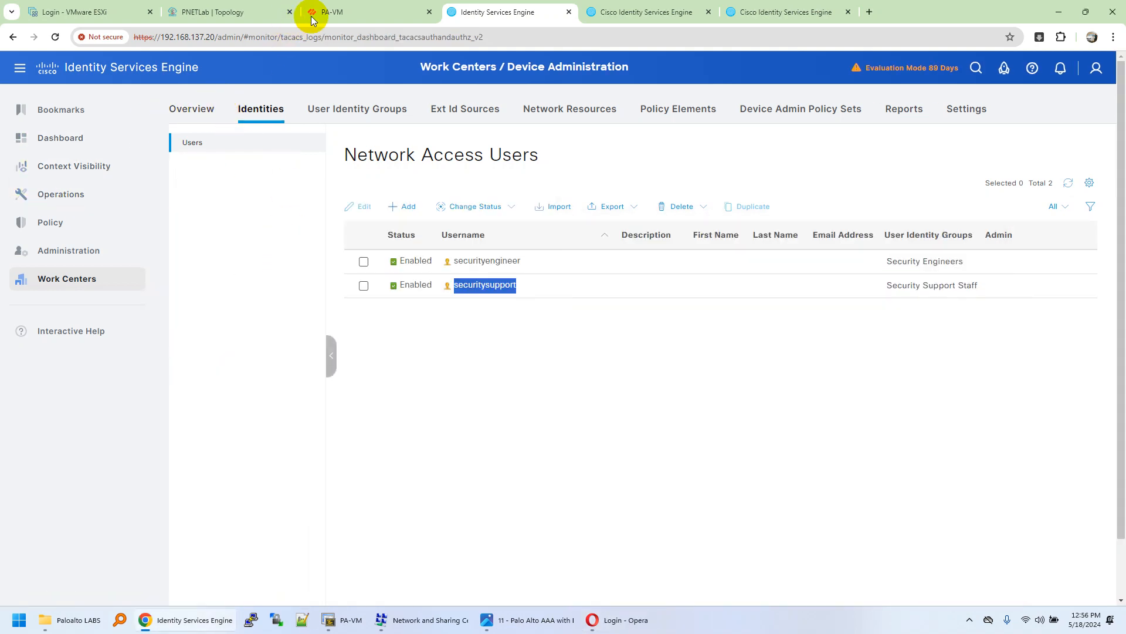
# Step: Refresh the firewall System logs and compare them with the securitysupport PA-VM session window
pyautogui.click(312, 11)
pyautogui.click(1097, 90)
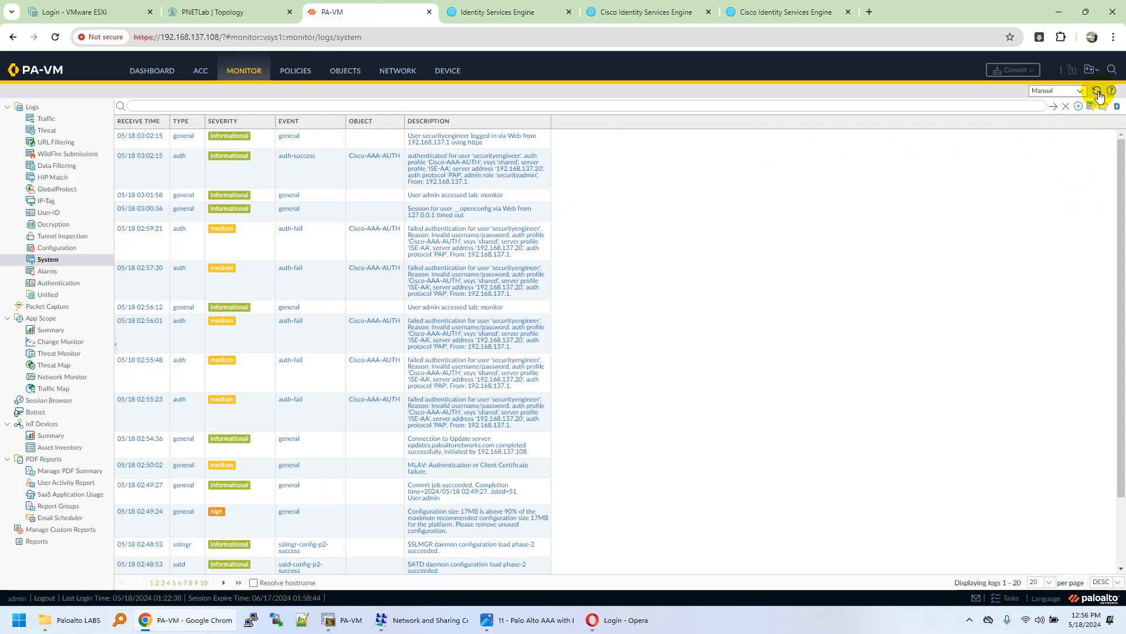
pyautogui.click(628, 620)
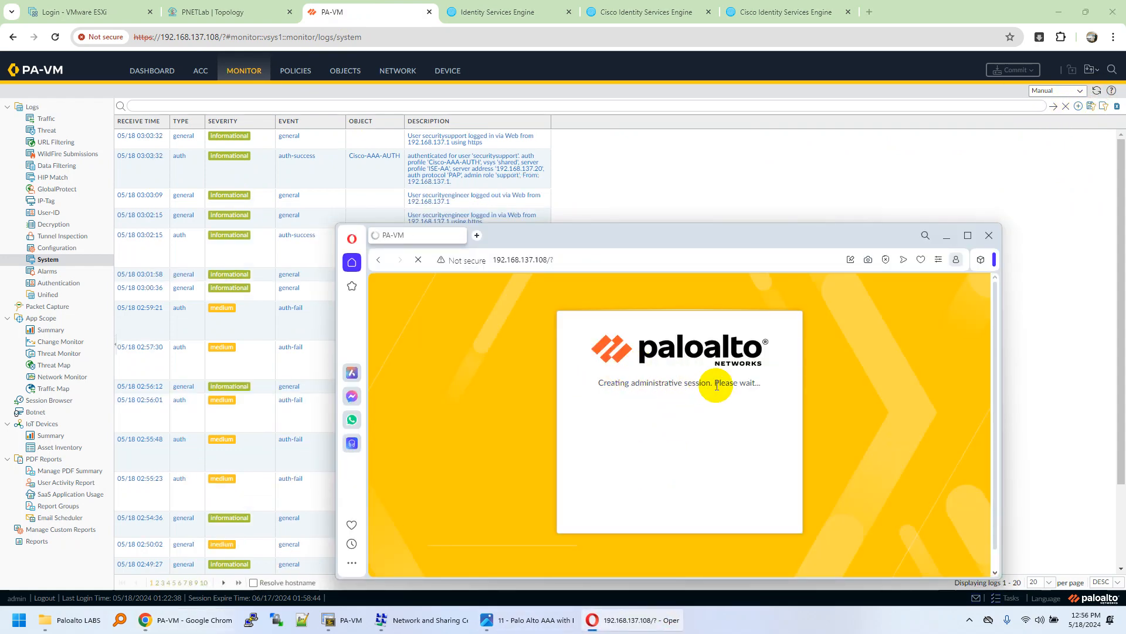
pyautogui.click(968, 235)
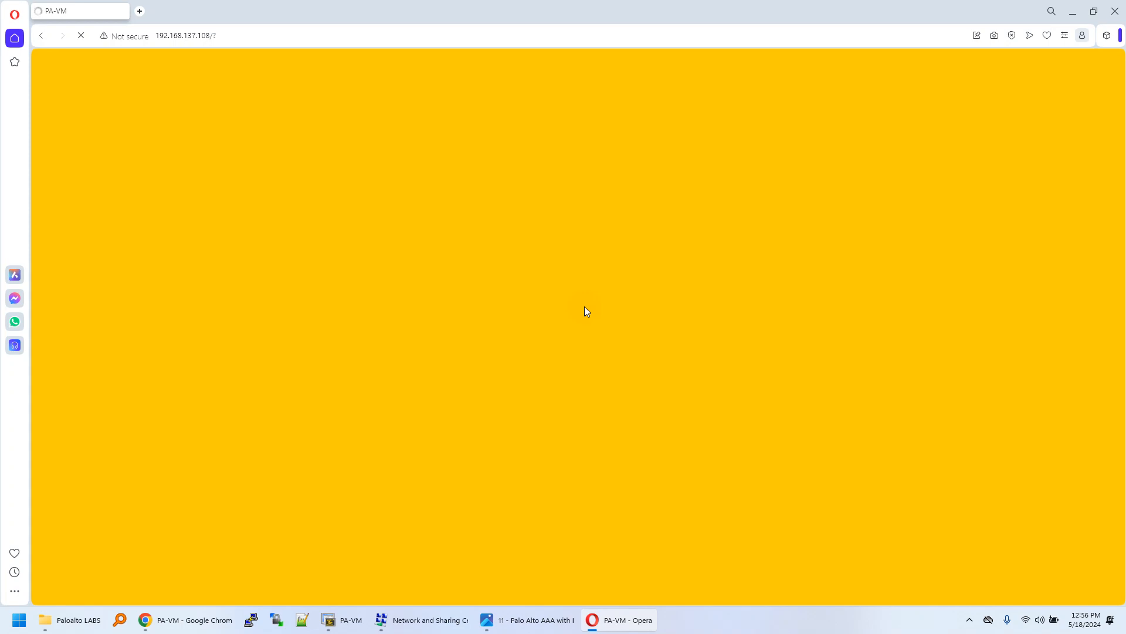
pyautogui.moveTo(446, 16); pyautogui.dragTo(615, 205)
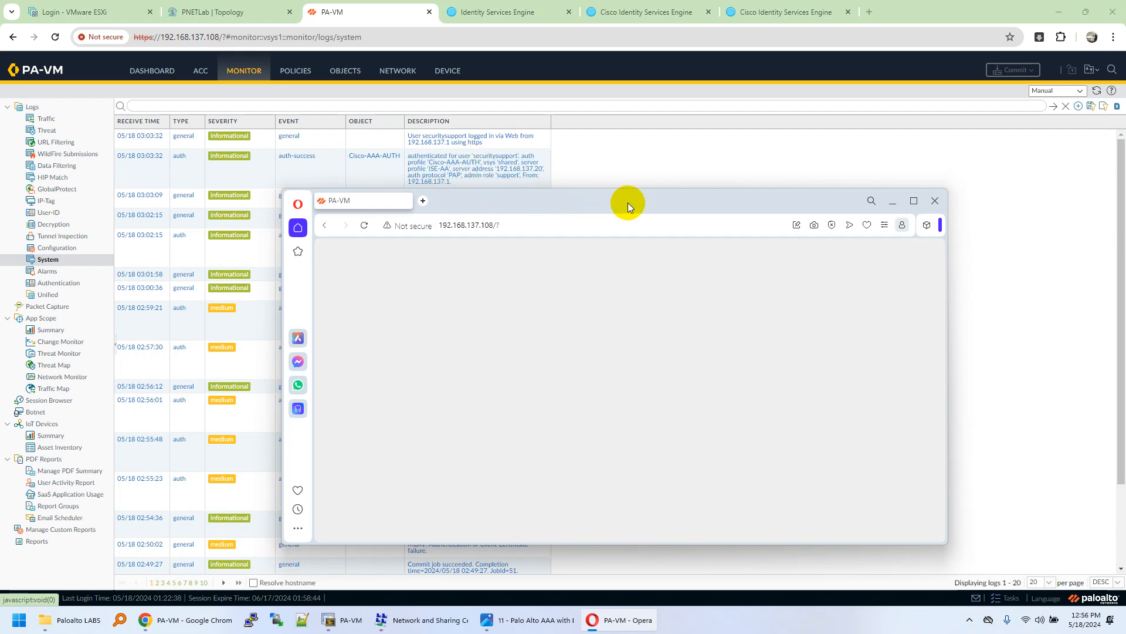
# Step: Dismiss the PAN-OS welcome message on the securitysupport dashboard and shrink the window to reveal the logs
pyautogui.click(919, 203)
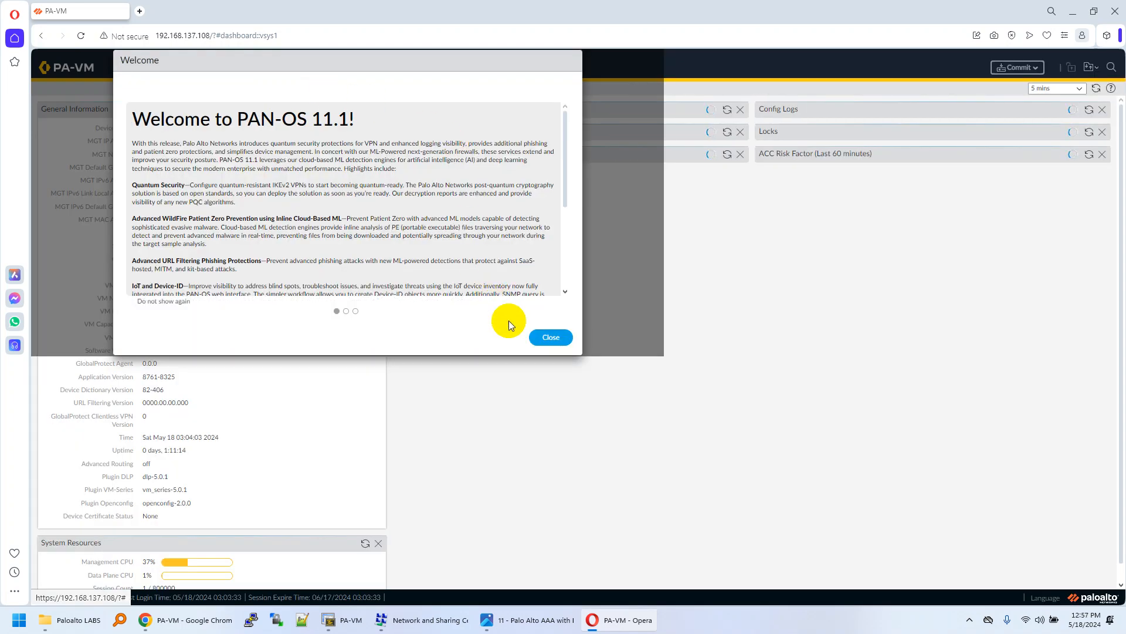
pyautogui.click(548, 339)
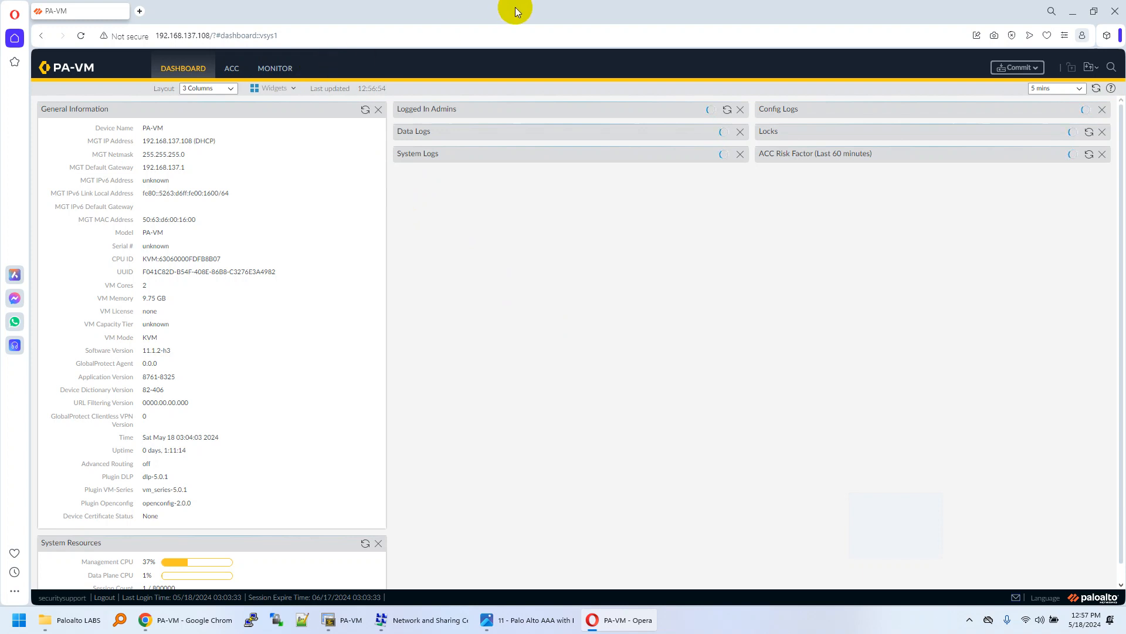
pyautogui.moveTo(516, 10); pyautogui.dragTo(564, 184)
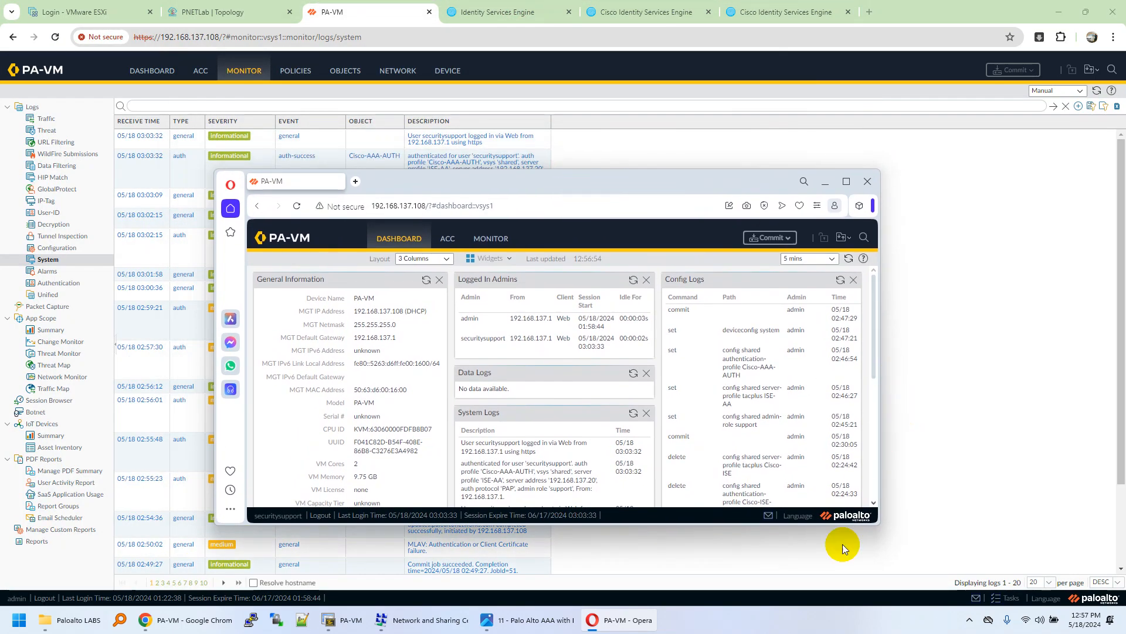